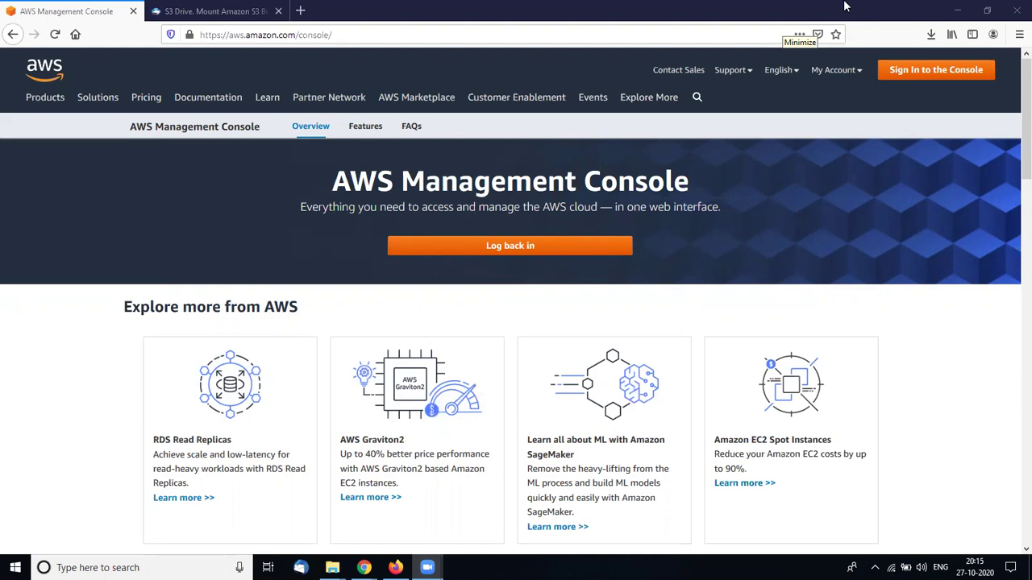
Sign back in as the root user with the account email and password, closing the unrelated S3 Drive tab
{"action": "left_click", "coordinate": [508, 254]}
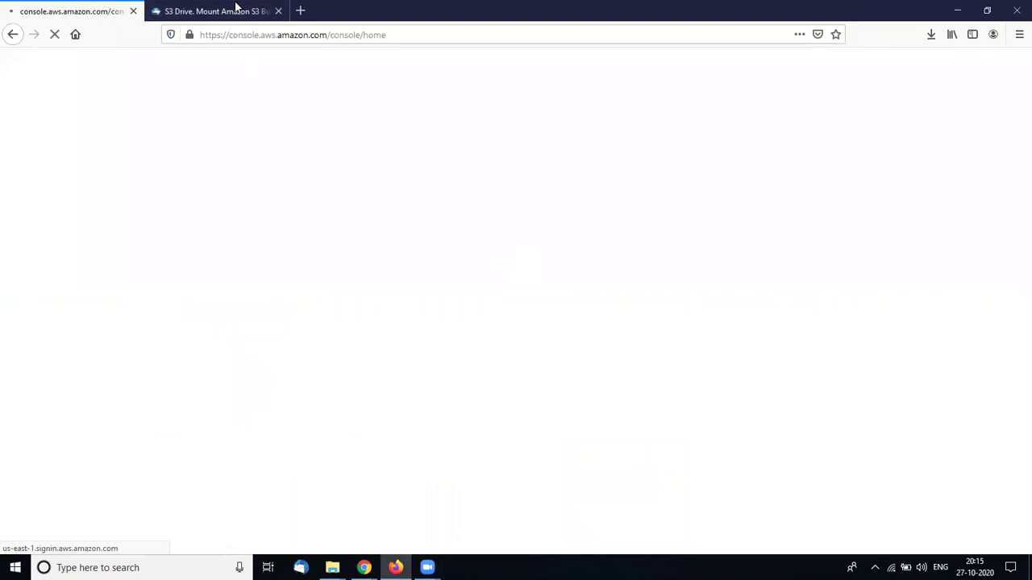
{"action": "middle_click", "coordinate": [235, 9]}
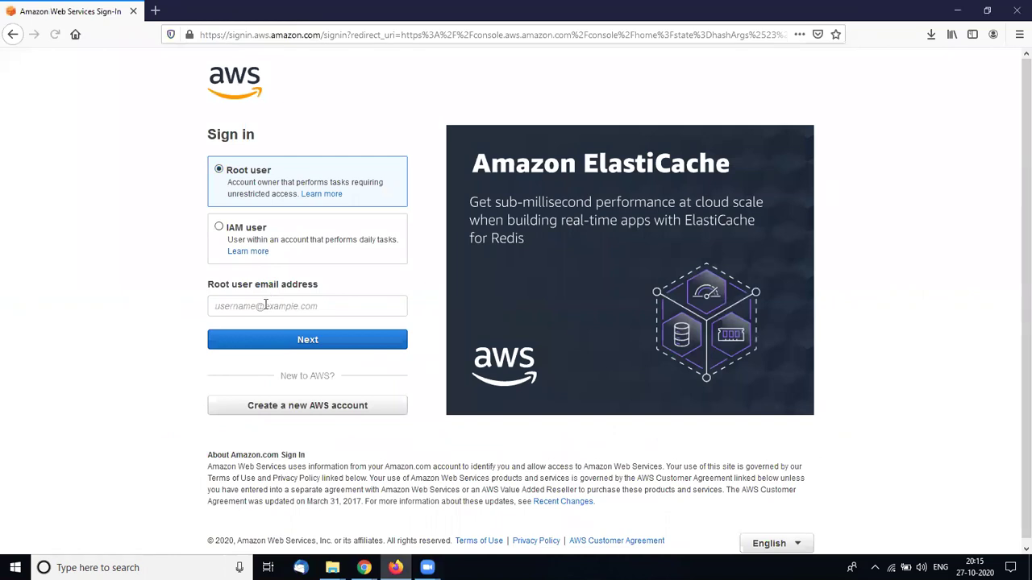
{"action": "left_click", "coordinate": [265, 305]}
{"action": "key", "text": "Return"}
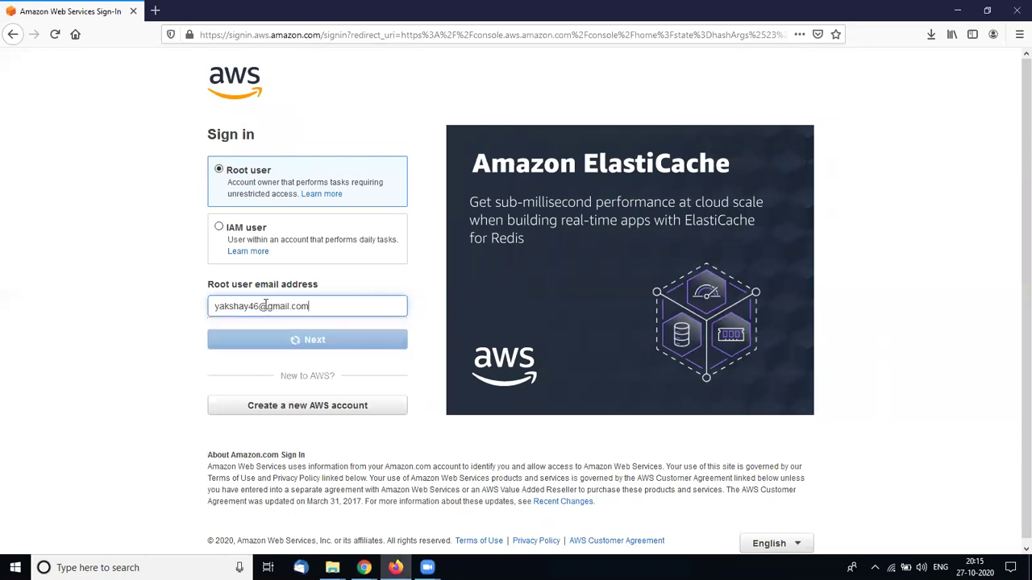
{"action": "type", "text": "••••"}
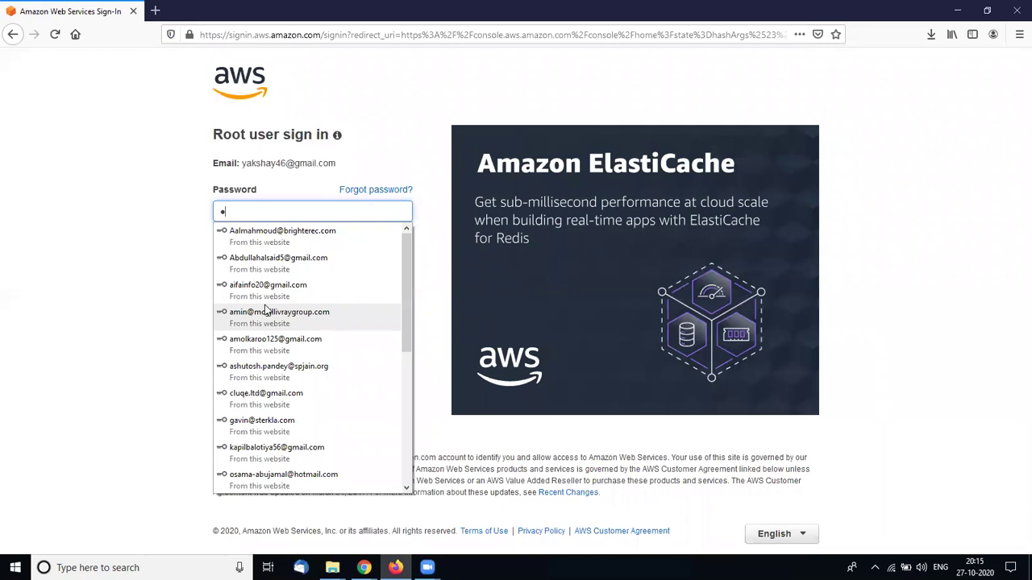
{"action": "type", "text": "•••••••••"}
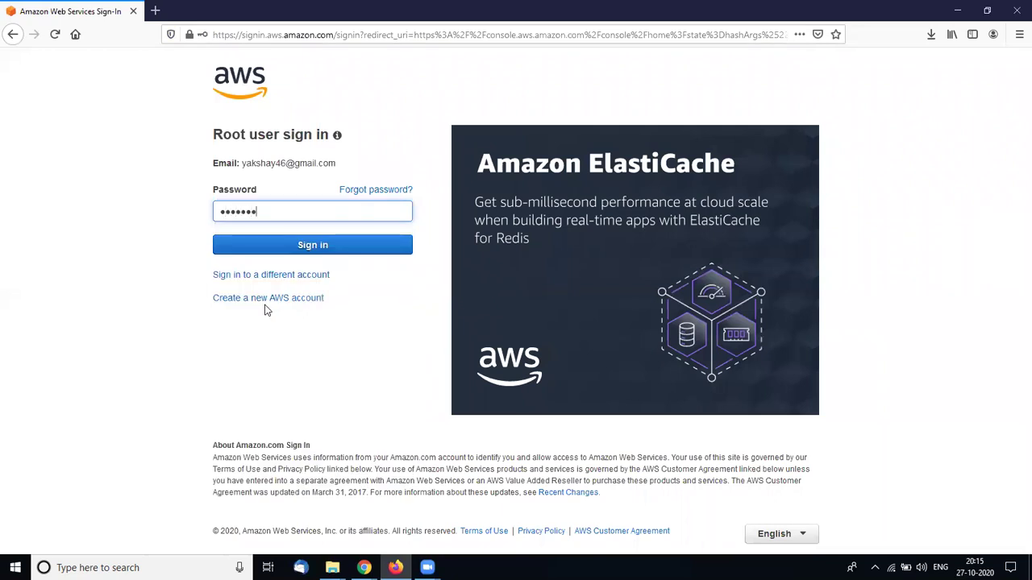
{"action": "type", "text": "••••••••••"}
{"action": "key", "text": "Return"}
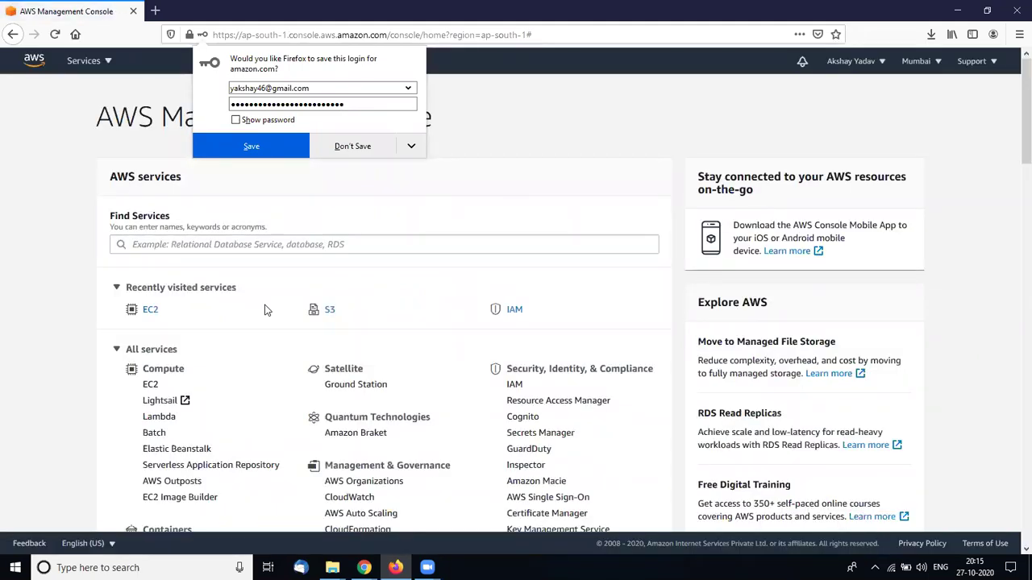
Let the browser save the login, then go to EC2's Launch Configurations page under Auto Scaling
{"action": "left_click", "coordinate": [274, 152]}
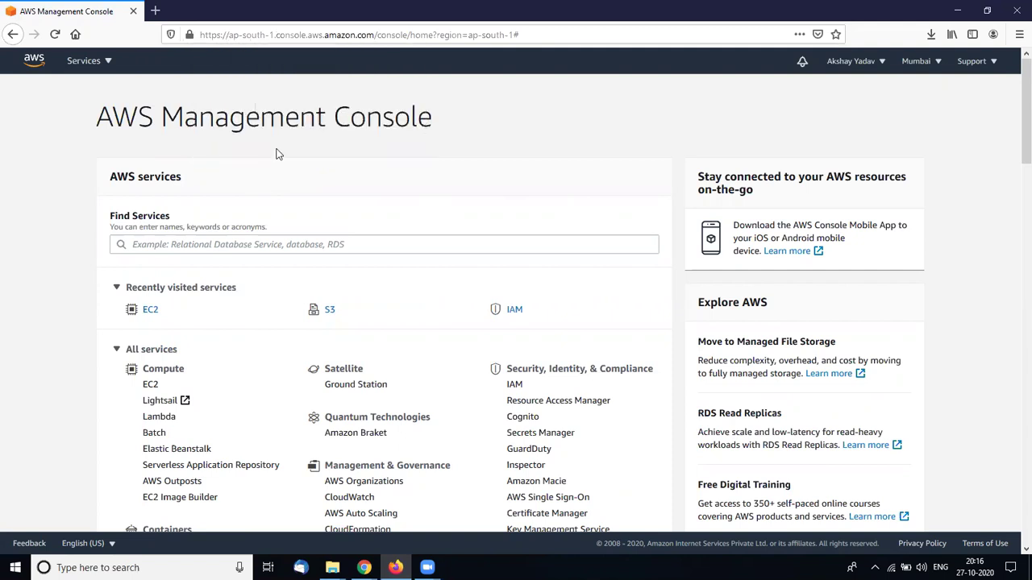
{"action": "left_click", "coordinate": [151, 311]}
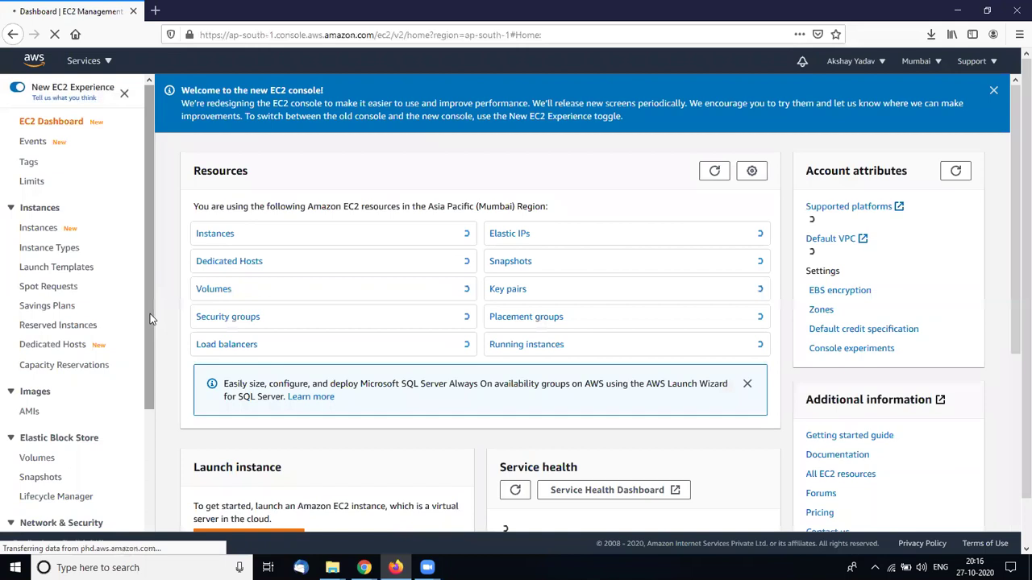
{"action": "left_click_drag", "start_coordinate": [150, 314], "coordinate": [145, 501]}
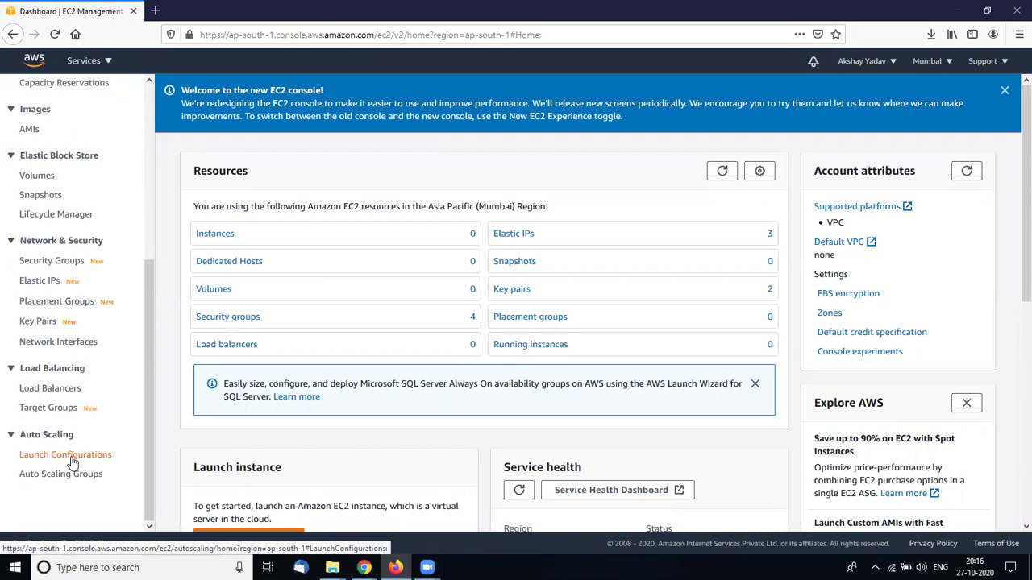
{"action": "left_click", "coordinate": [71, 461]}
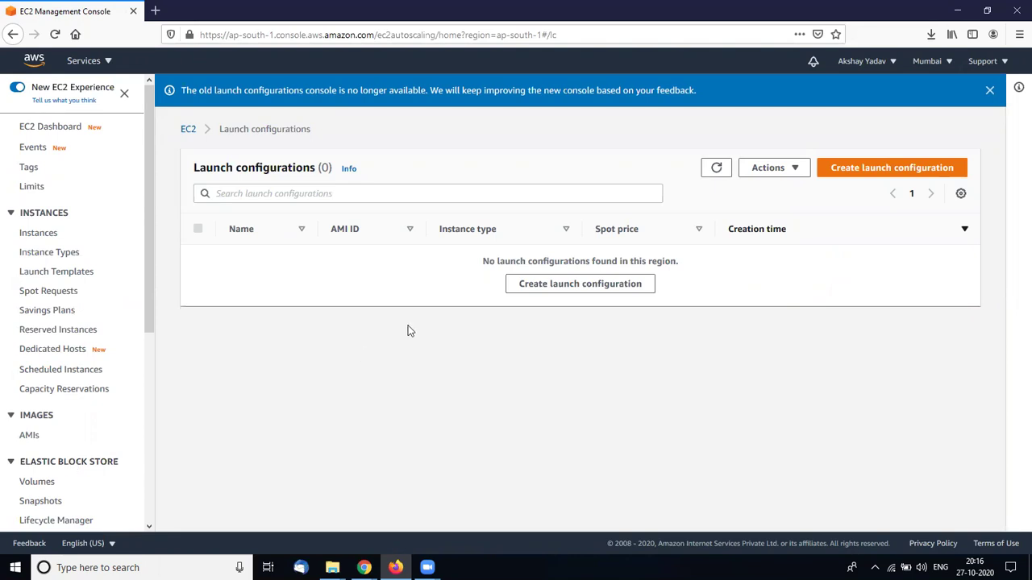
Start a new launch configuration named autoscallingConf
{"action": "left_click", "coordinate": [856, 181]}
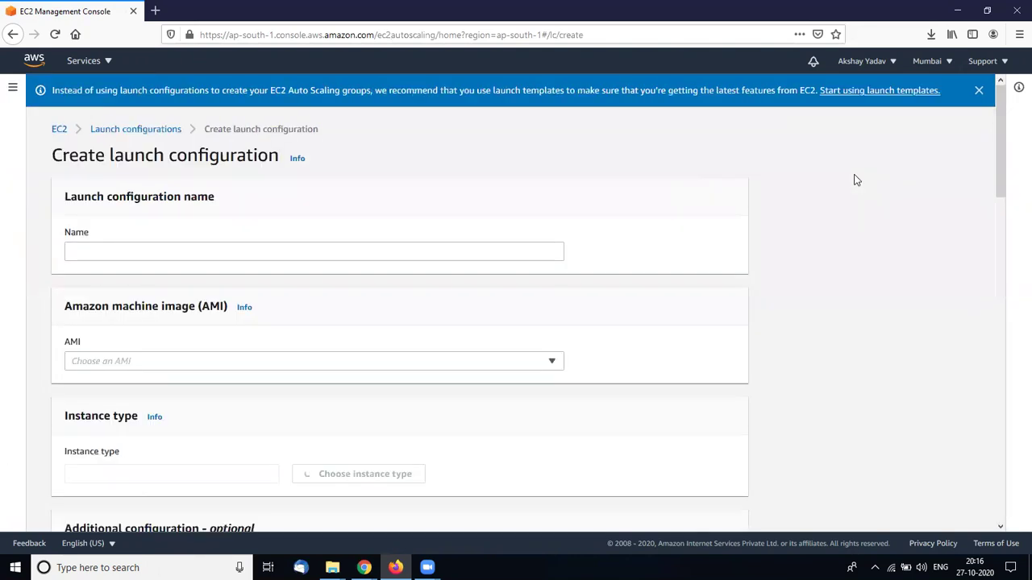
{"action": "left_click", "coordinate": [449, 251]}
{"action": "type", "text": "au"}
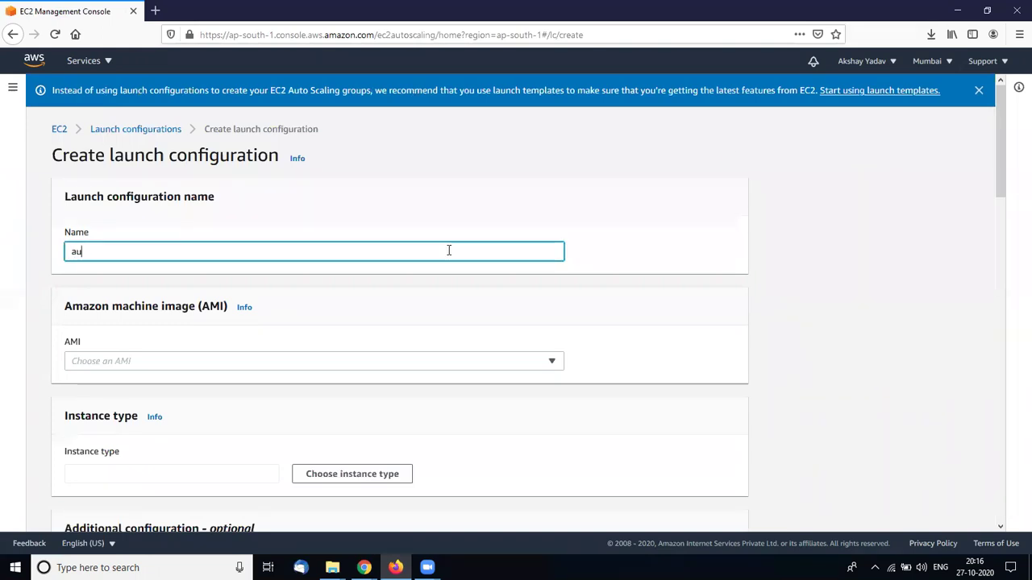
{"action": "type", "text": "toscallingConf"}
Browse the AMI dropdown list, briefly filtering it with 'wind'
{"action": "left_click", "coordinate": [451, 369]}
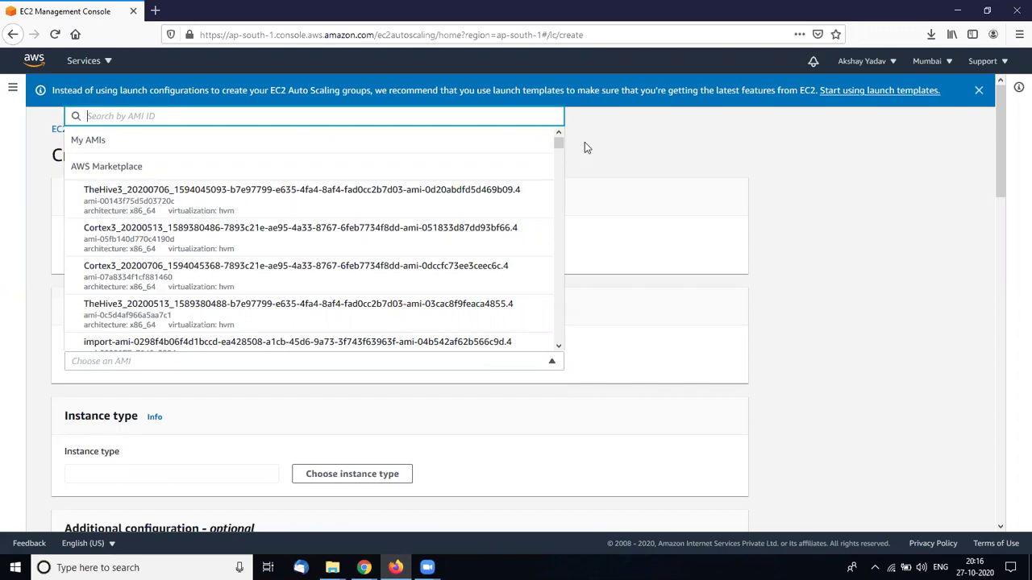
{"action": "left_click_drag", "start_coordinate": [561, 140], "coordinate": [566, 183]}
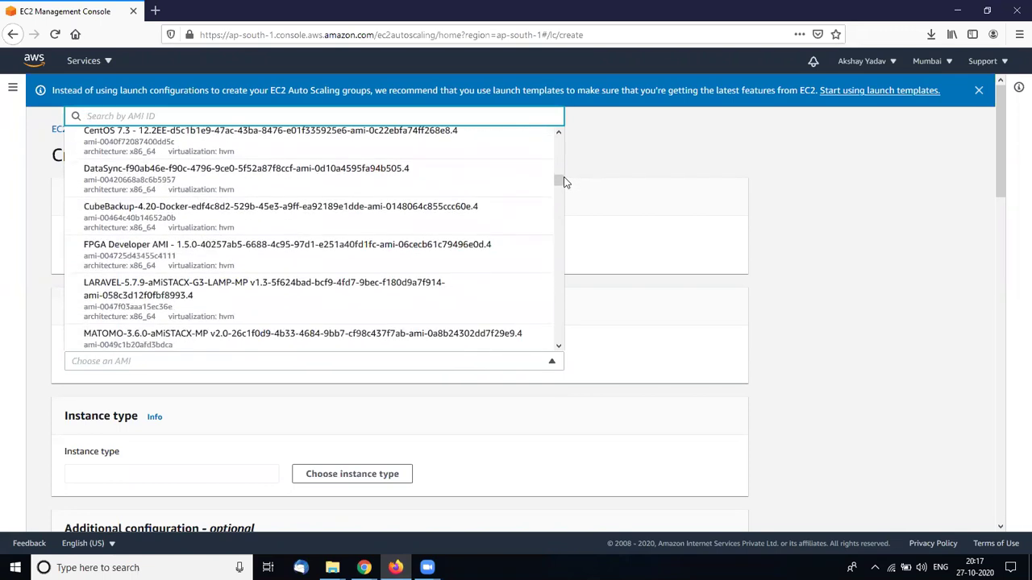
{"action": "type", "text": "wind"}
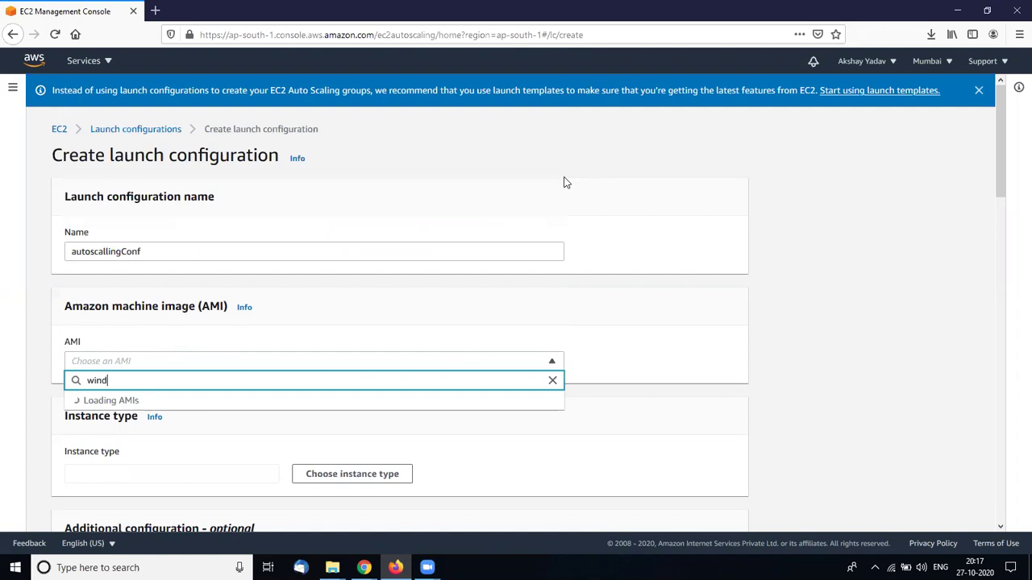
{"action": "key", "text": "BackSpace"}
{"action": "key", "text": "BackSpace"}
{"action": "key", "text": "BackSpace"}
{"action": "key", "text": "BackSpace"}
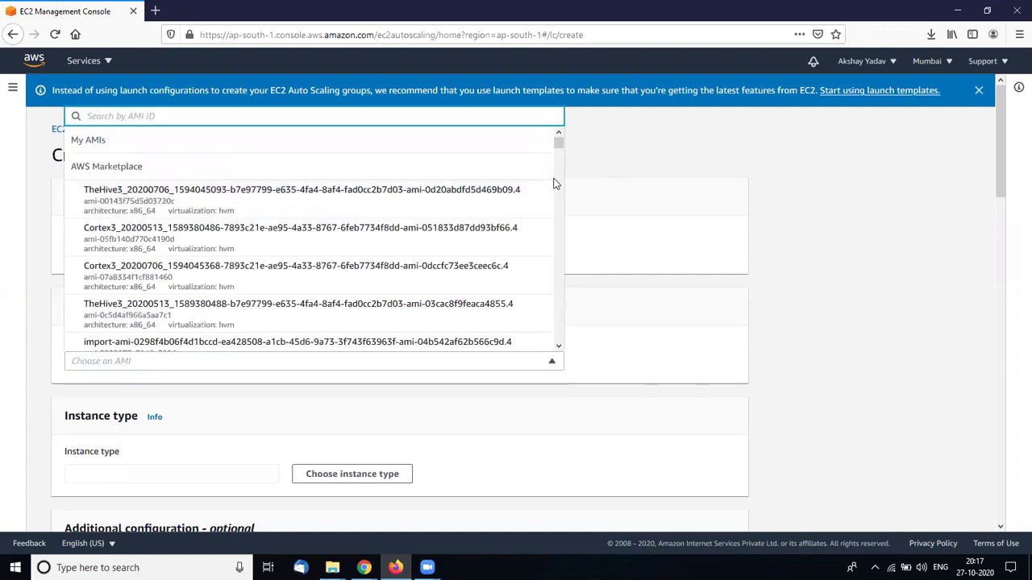
{"action": "scroll", "coordinate": [562, 156], "scroll_direction": "down", "scroll_amount": 1}
{"action": "scroll", "coordinate": [562, 156], "scroll_direction": "down", "scroll_amount": 3}
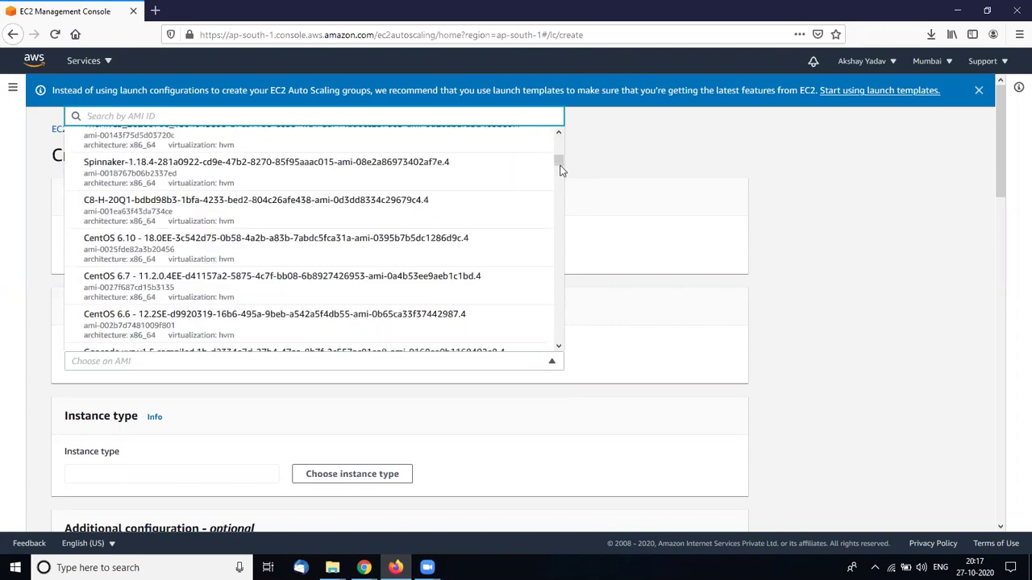
{"action": "left_click_drag", "start_coordinate": [562, 179], "coordinate": [561, 344]}
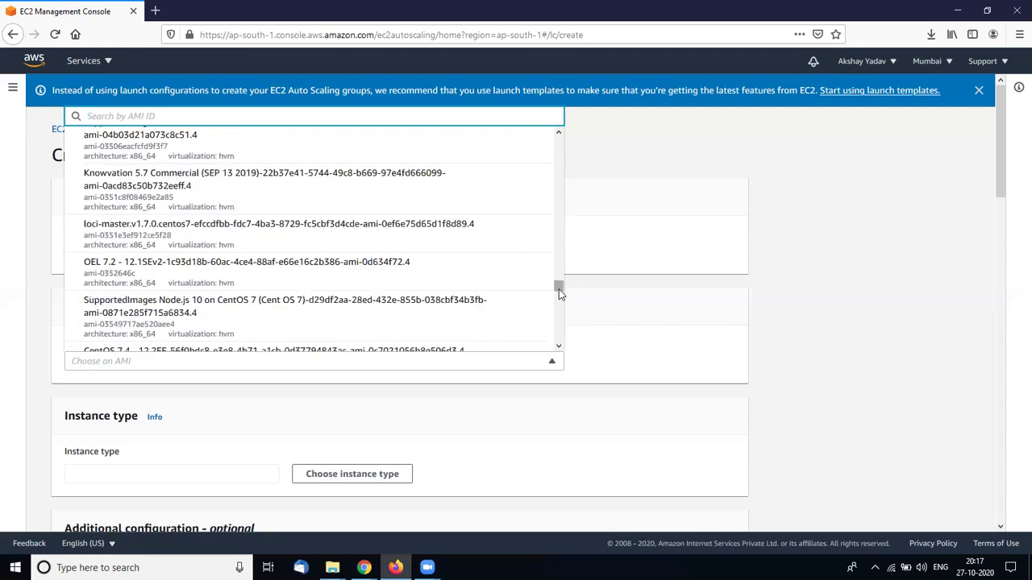
{"action": "left_click_drag", "start_coordinate": [559, 294], "coordinate": [558, 294]}
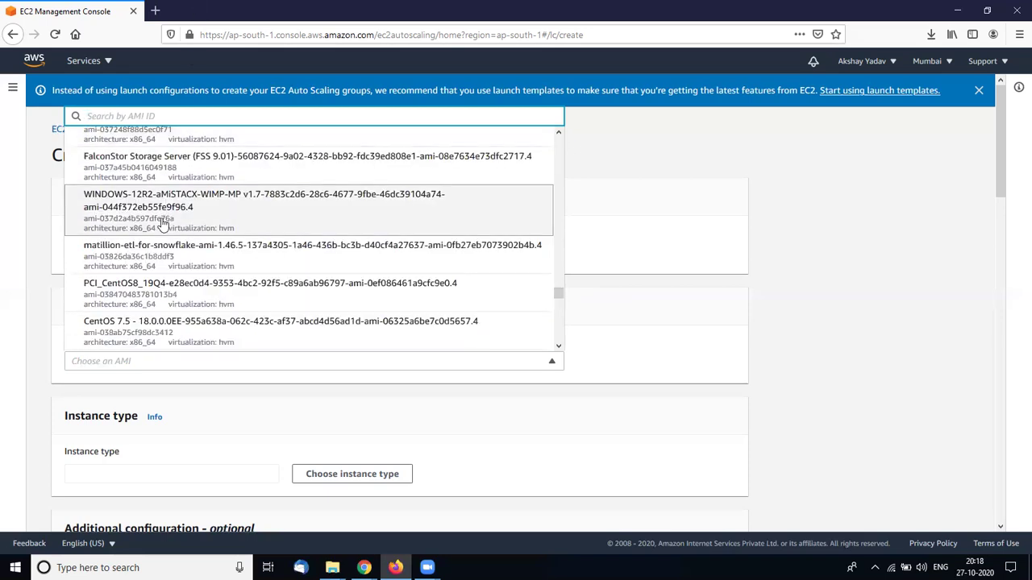
{"action": "right_click", "coordinate": [123, 8]}
In a duplicated tab, go to EC2 Instances and open the Launch instances AMI list
{"action": "left_click", "coordinate": [153, 55]}
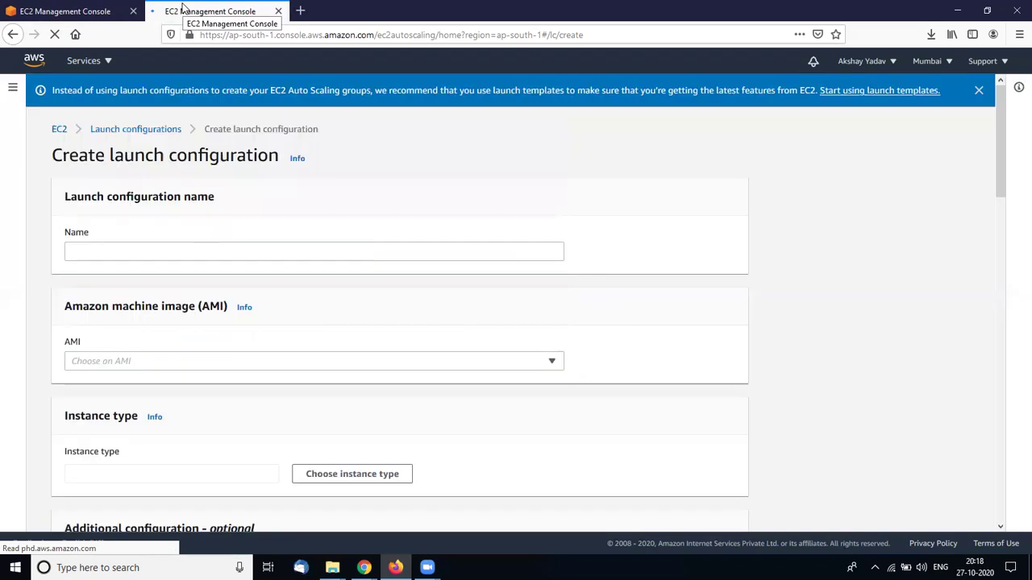
{"action": "left_click", "coordinate": [58, 129]}
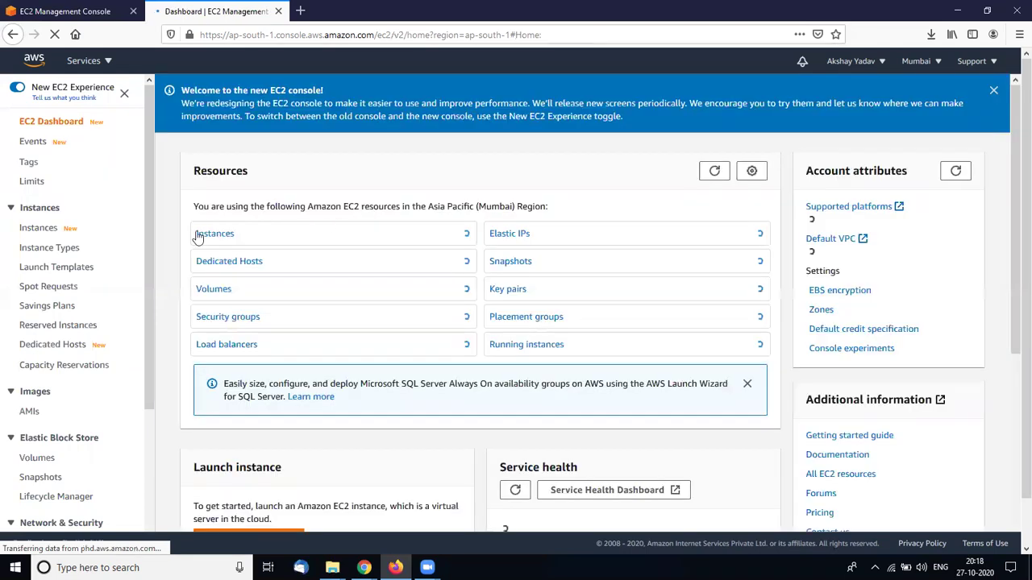
{"action": "left_click", "coordinate": [203, 233]}
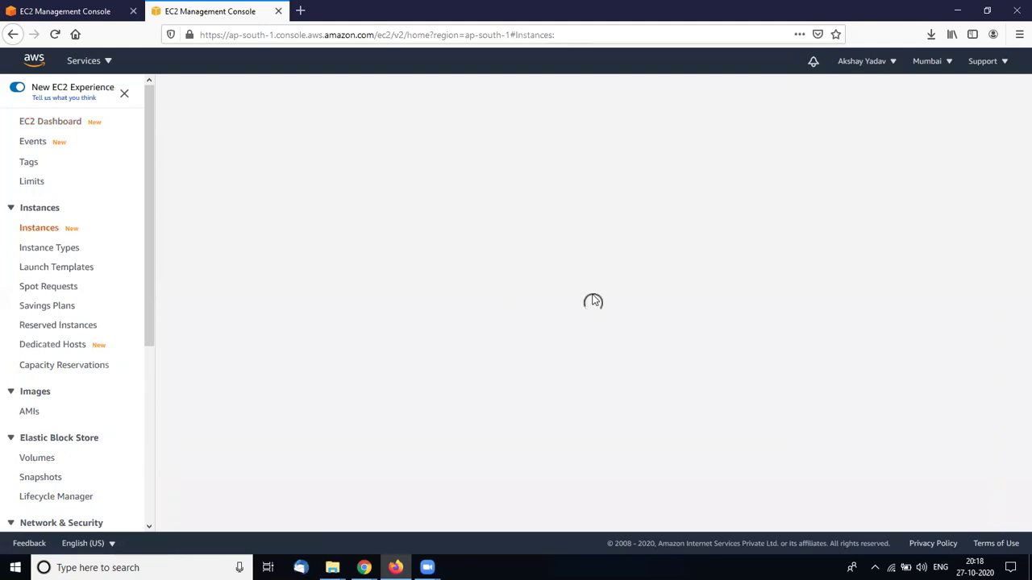
{"action": "left_click", "coordinate": [971, 147]}
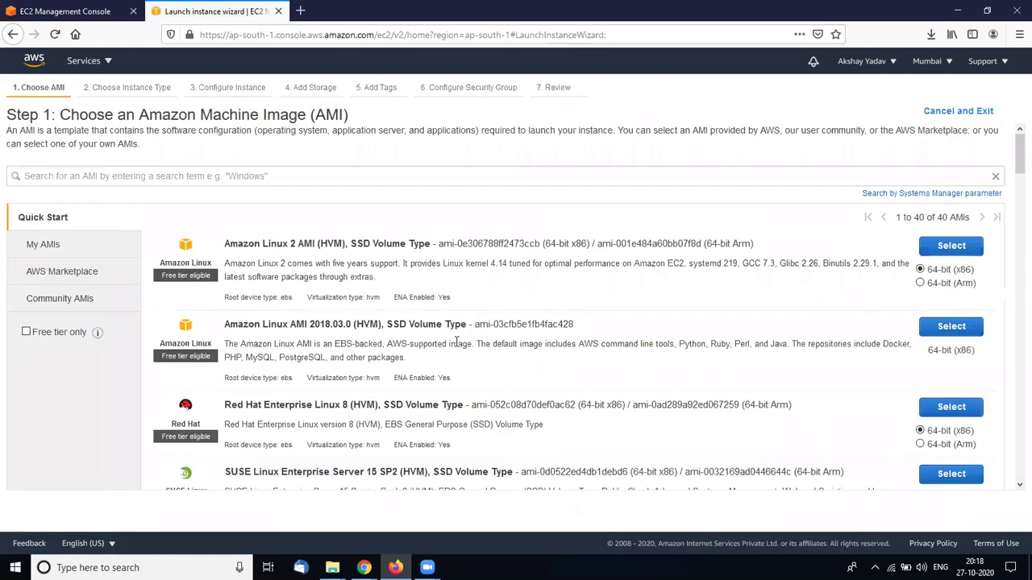
{"action": "scroll", "coordinate": [456, 343], "scroll_direction": "down", "scroll_amount": 5}
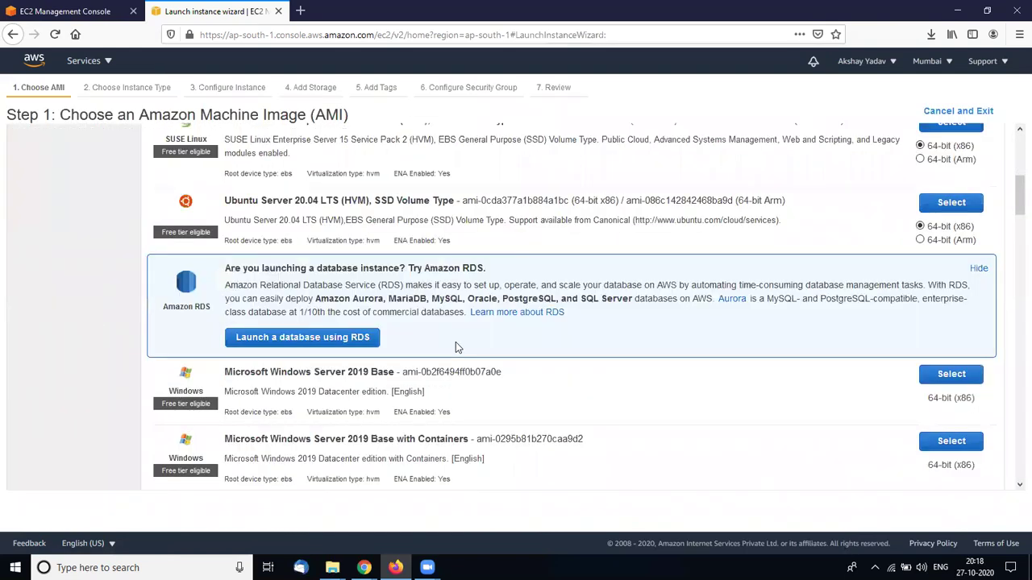
{"action": "scroll", "coordinate": [397, 245], "scroll_direction": "down", "scroll_amount": 3}
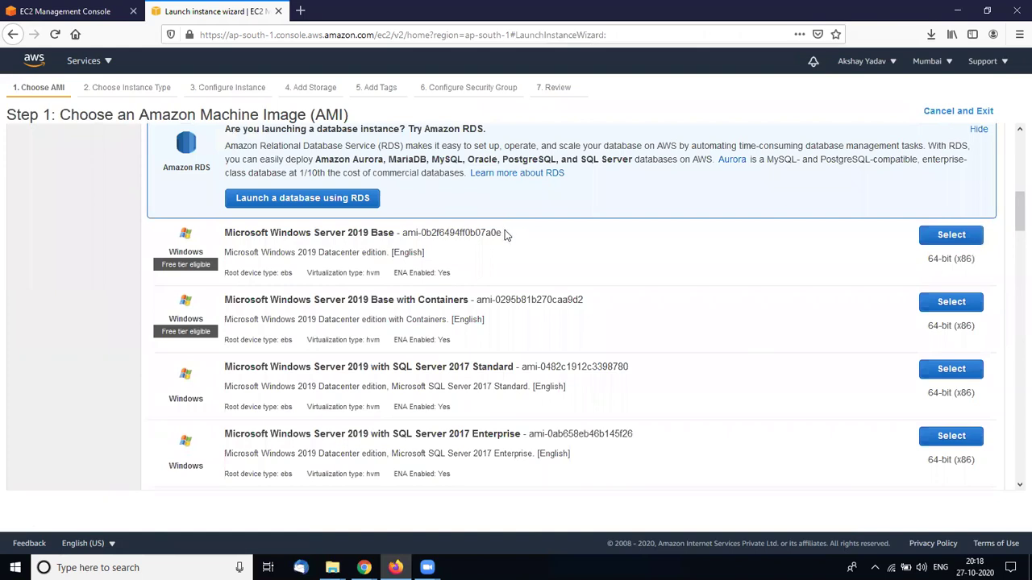
Copy the Windows Server 2019 Base AMI id and paste it into the launch configuration's AMI search
{"action": "left_click_drag", "start_coordinate": [502, 233], "coordinate": [402, 233]}
{"action": "left_click", "coordinate": [402, 234]}
{"action": "left_click_drag", "start_coordinate": [503, 233], "coordinate": [407, 235]}
{"action": "key", "text": "ctrl+c"}
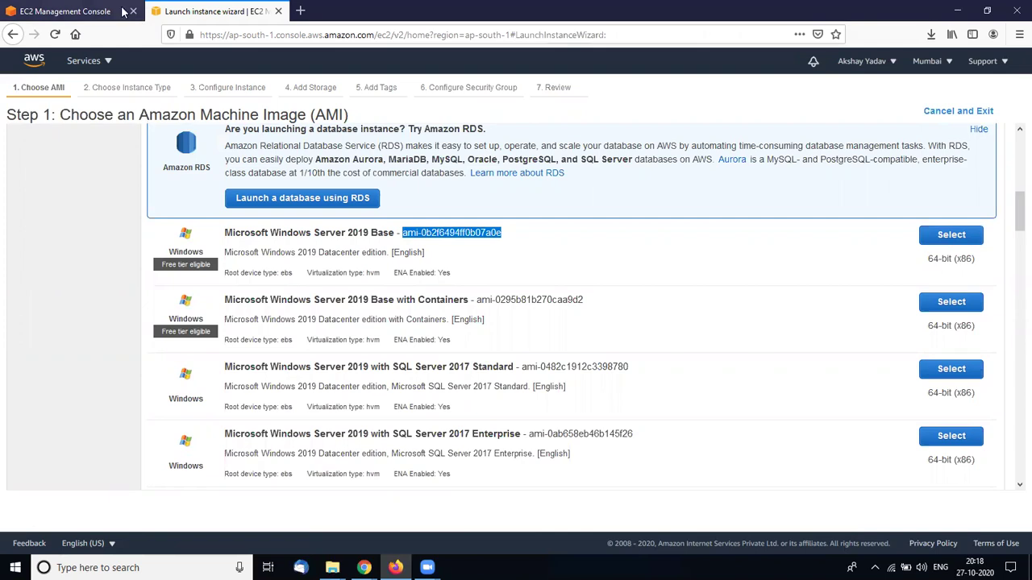
{"action": "left_click", "coordinate": [117, 10]}
{"action": "key", "text": "ctrl+v"}
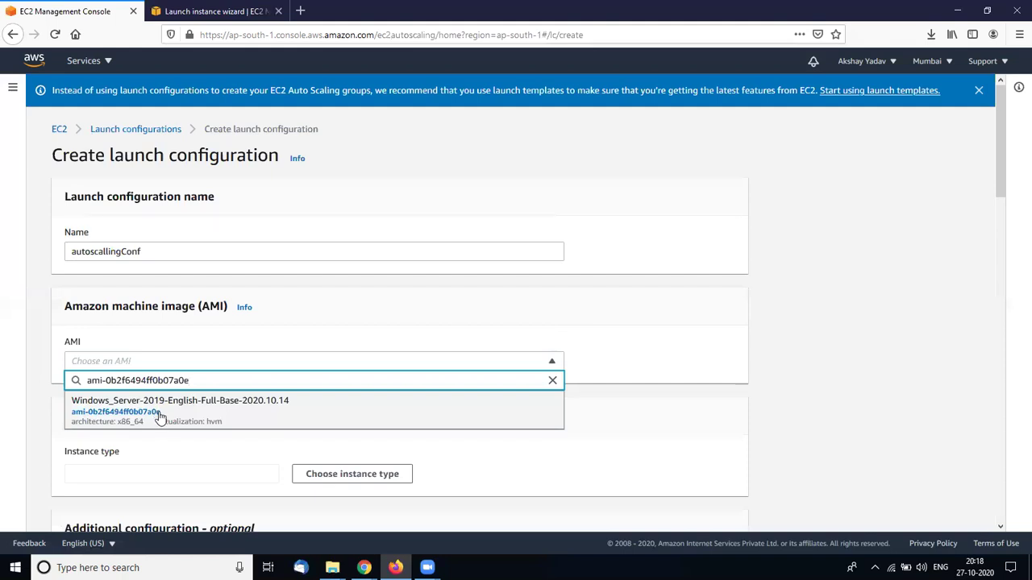
Select the Windows_Server-2019-English-Full-Base-2020.10.14 AMI for the launch configuration
{"action": "left_click", "coordinate": [168, 420]}
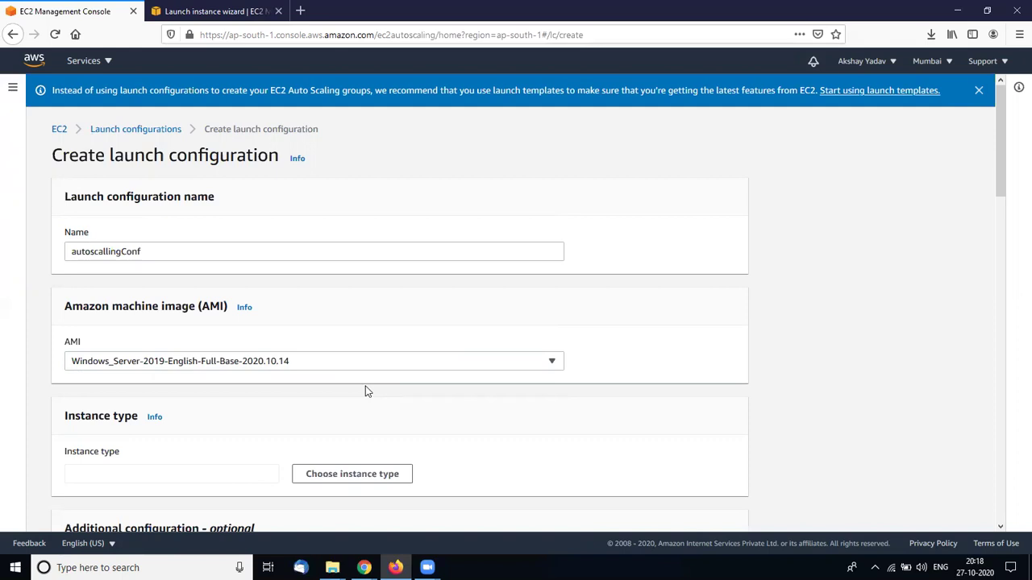
{"action": "scroll", "coordinate": [365, 391], "scroll_direction": "down", "scroll_amount": 2}
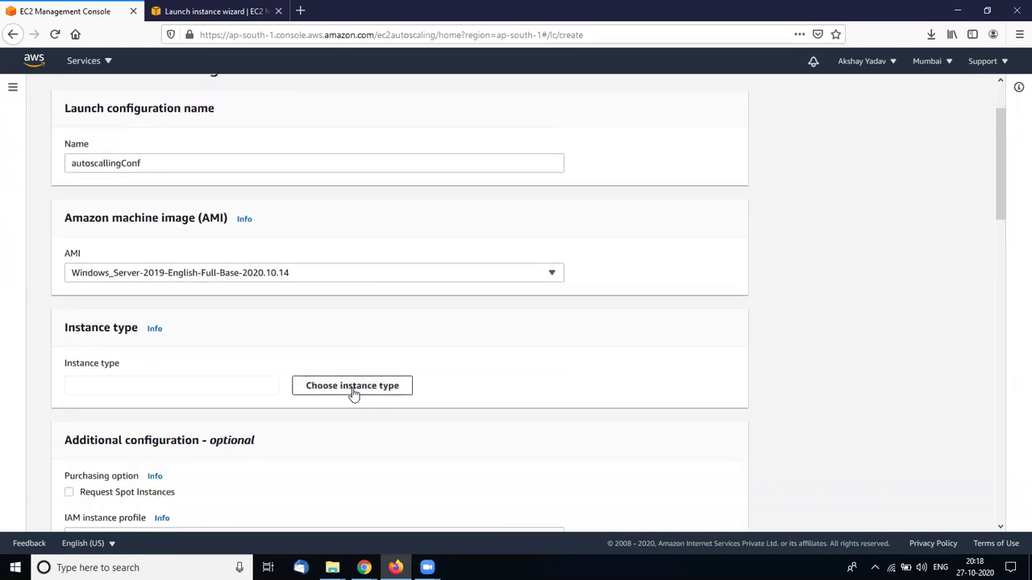
Filter the instance types by 't2' and pick t2.micro
{"action": "left_click", "coordinate": [353, 394]}
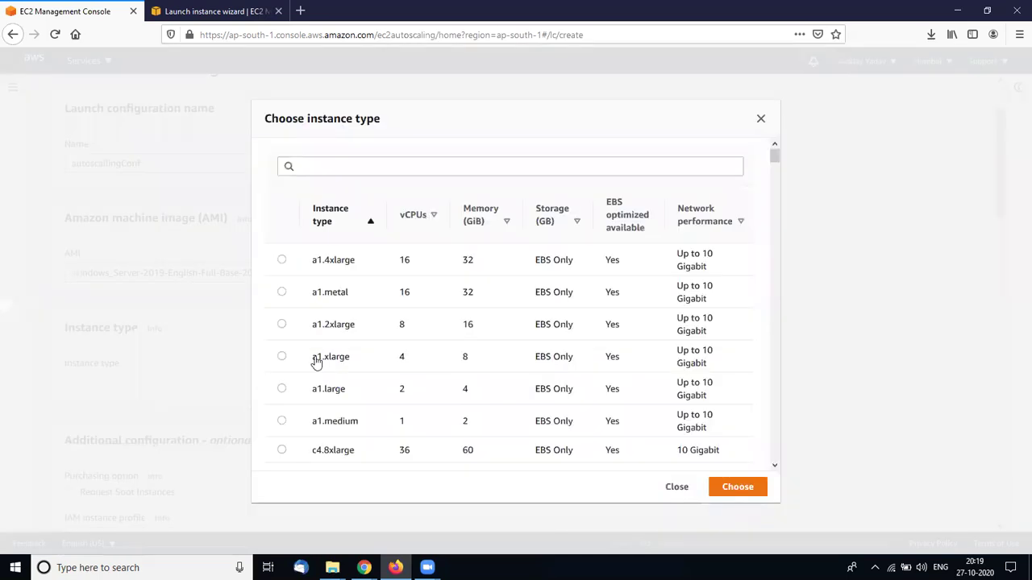
{"action": "scroll", "coordinate": [407, 371], "scroll_direction": "down", "scroll_amount": 20}
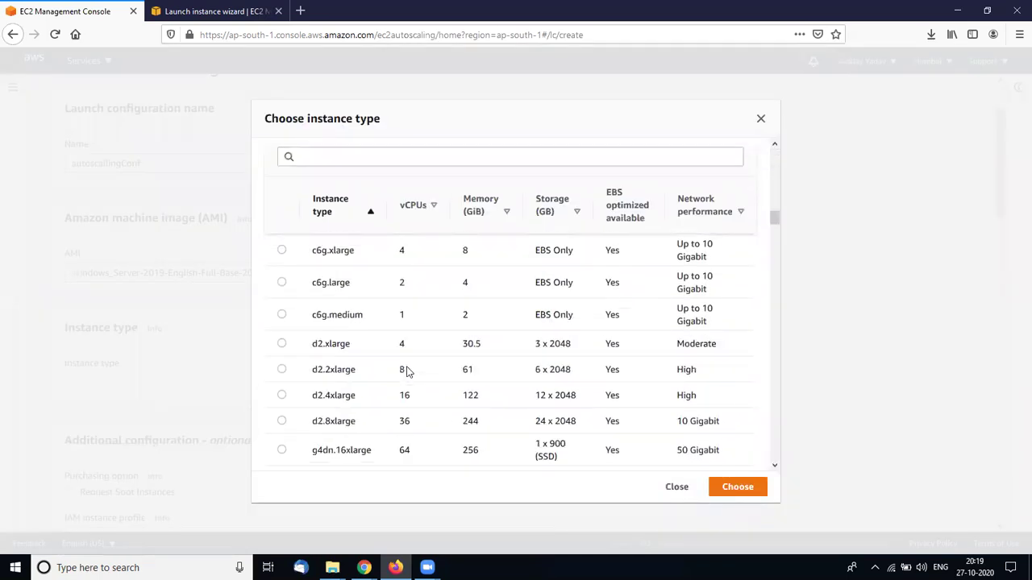
{"action": "scroll", "coordinate": [407, 371], "scroll_direction": "up", "scroll_amount": 20}
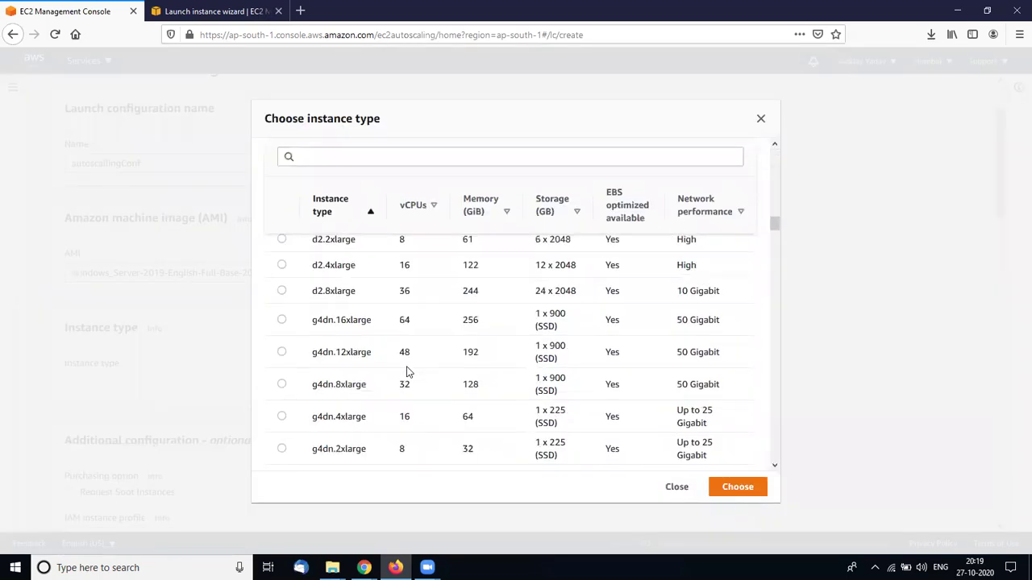
{"action": "left_click", "coordinate": [350, 163]}
{"action": "type", "text": "t2."}
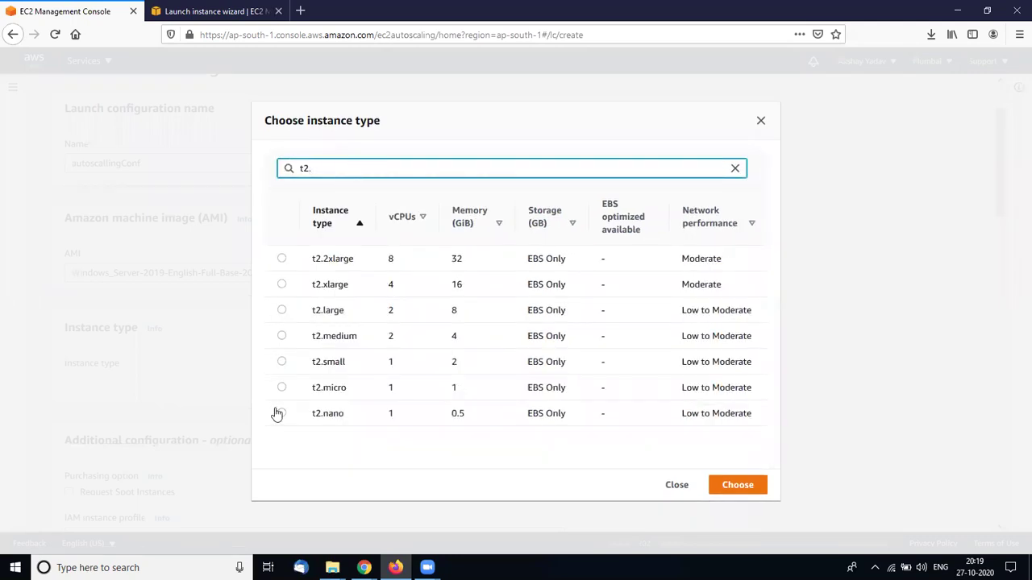
{"action": "left_click", "coordinate": [282, 390]}
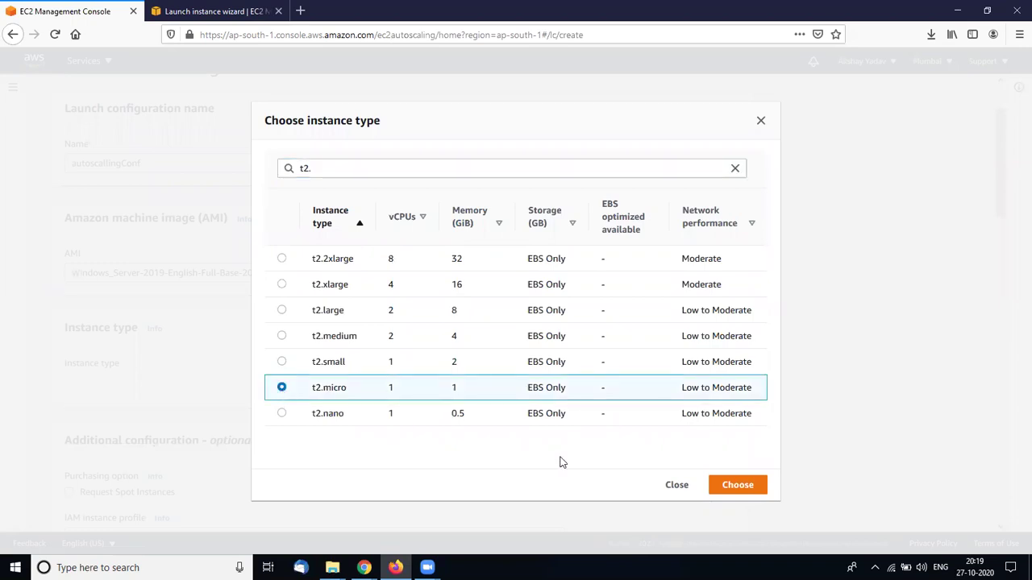
Confirm t2.micro and review storage and the new AutoScaling-Security-Group-1 allowing RDP on 3389
{"action": "left_click", "coordinate": [750, 492]}
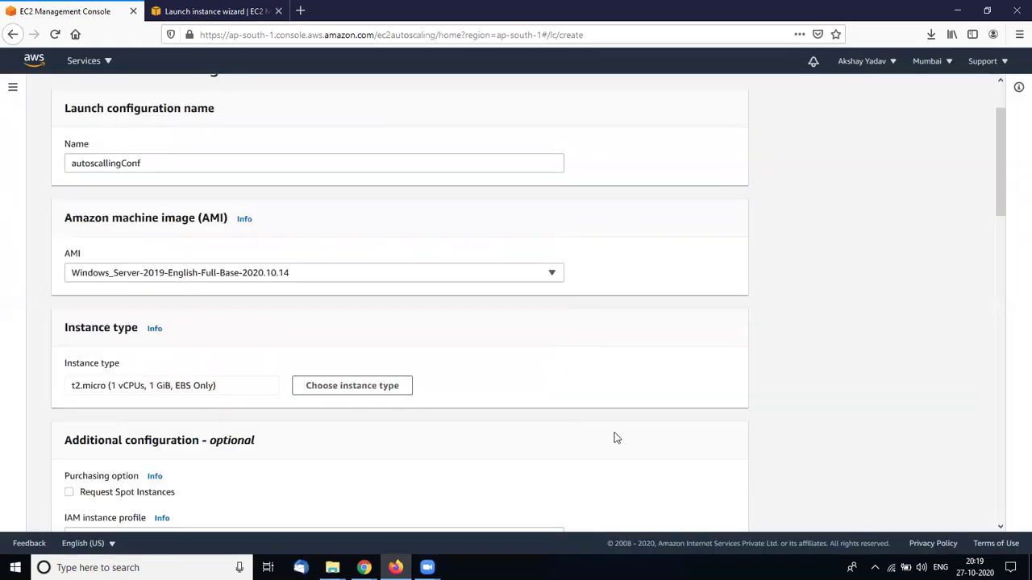
{"action": "scroll", "coordinate": [617, 438], "scroll_direction": "down", "scroll_amount": 1}
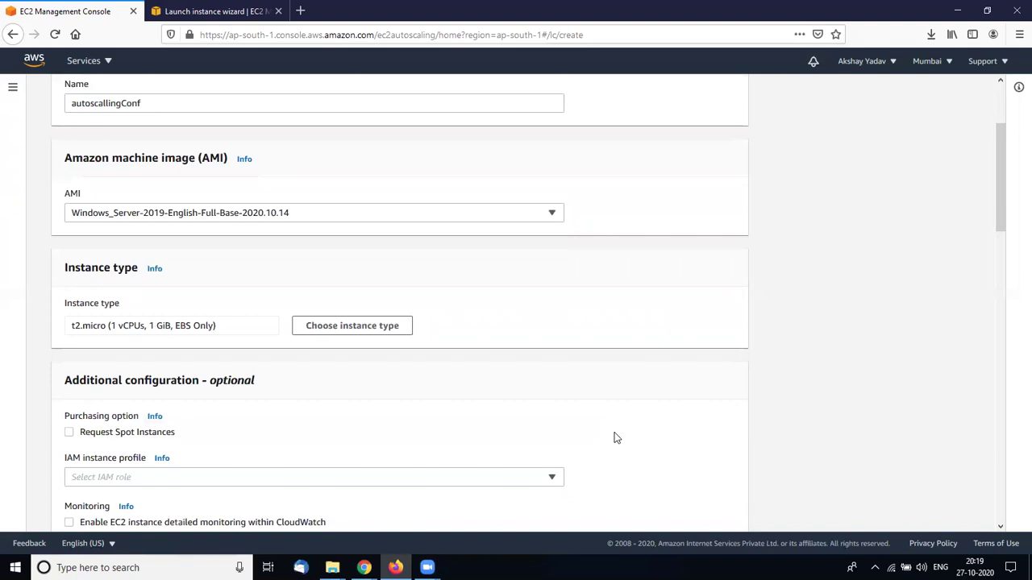
{"action": "scroll", "coordinate": [616, 437], "scroll_direction": "down", "scroll_amount": 2}
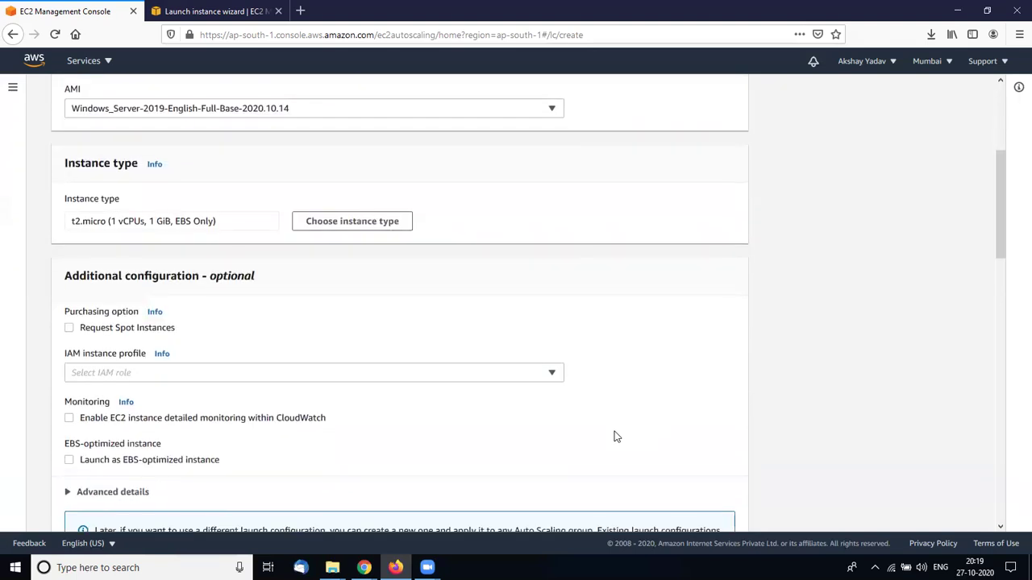
{"action": "scroll", "coordinate": [601, 439], "scroll_direction": "down", "scroll_amount": 1}
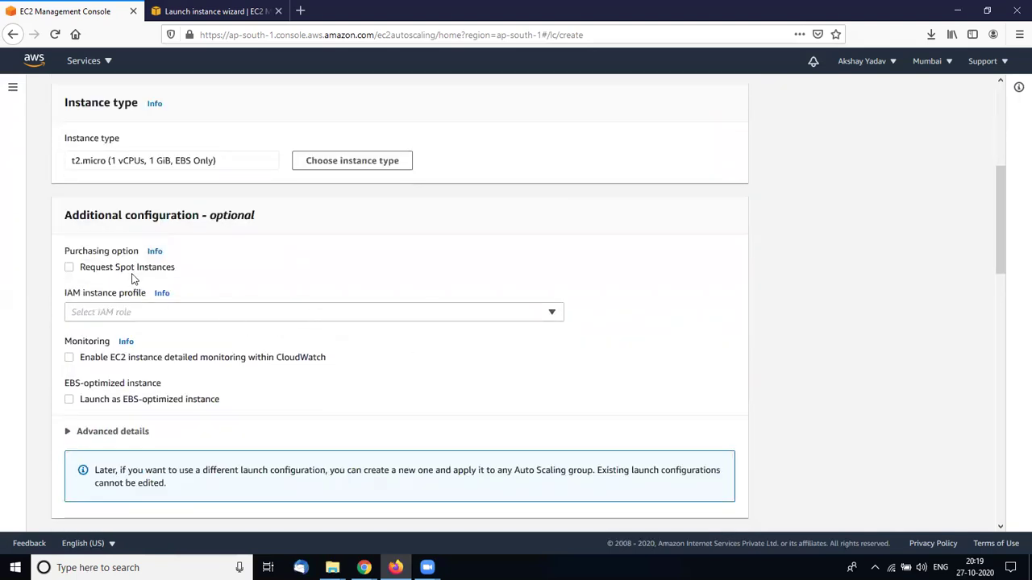
{"action": "scroll", "coordinate": [306, 373], "scroll_direction": "down", "scroll_amount": 1}
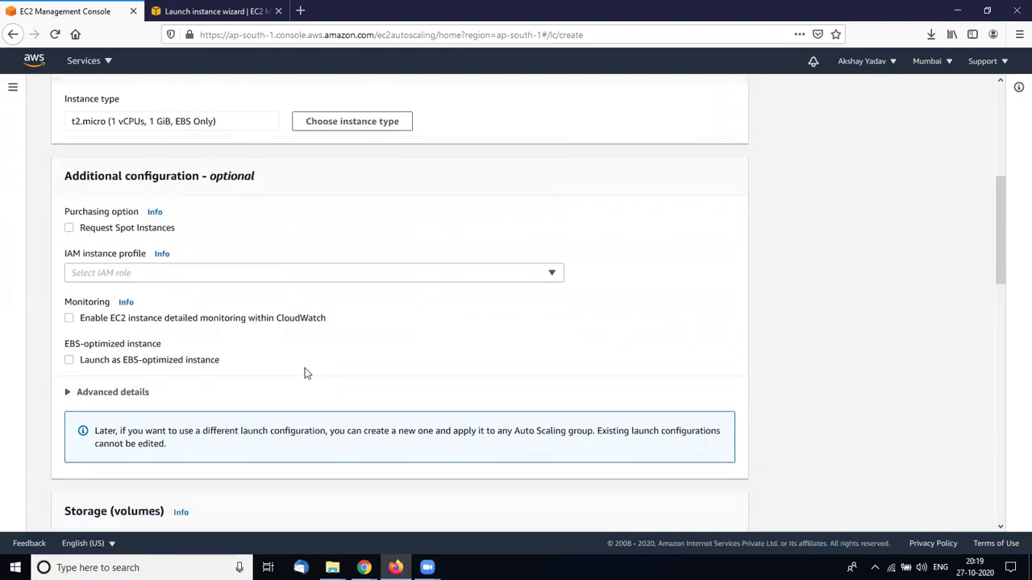
{"action": "scroll", "coordinate": [387, 339], "scroll_direction": "down", "scroll_amount": 1}
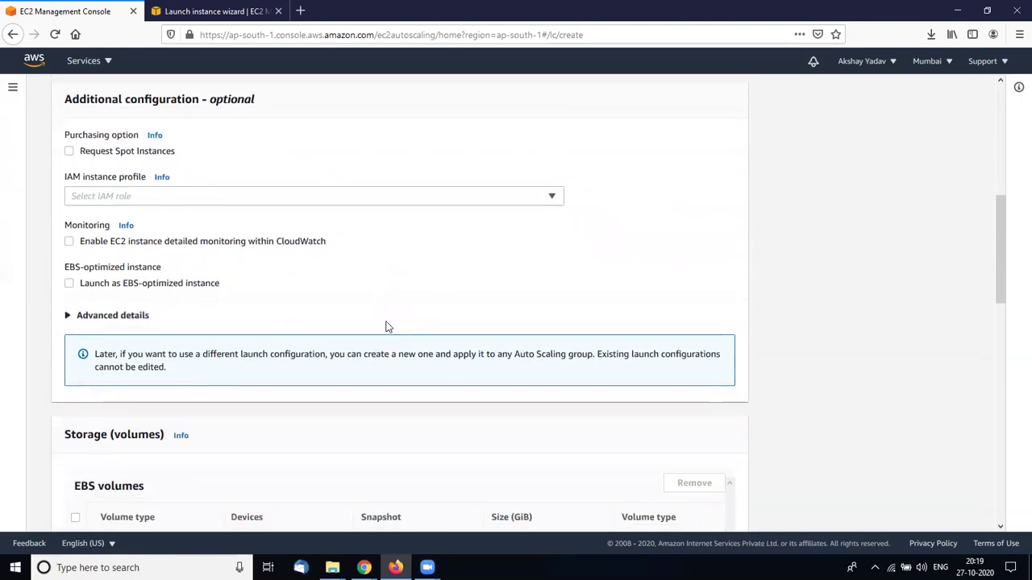
{"action": "scroll", "coordinate": [384, 296], "scroll_direction": "down", "scroll_amount": 3}
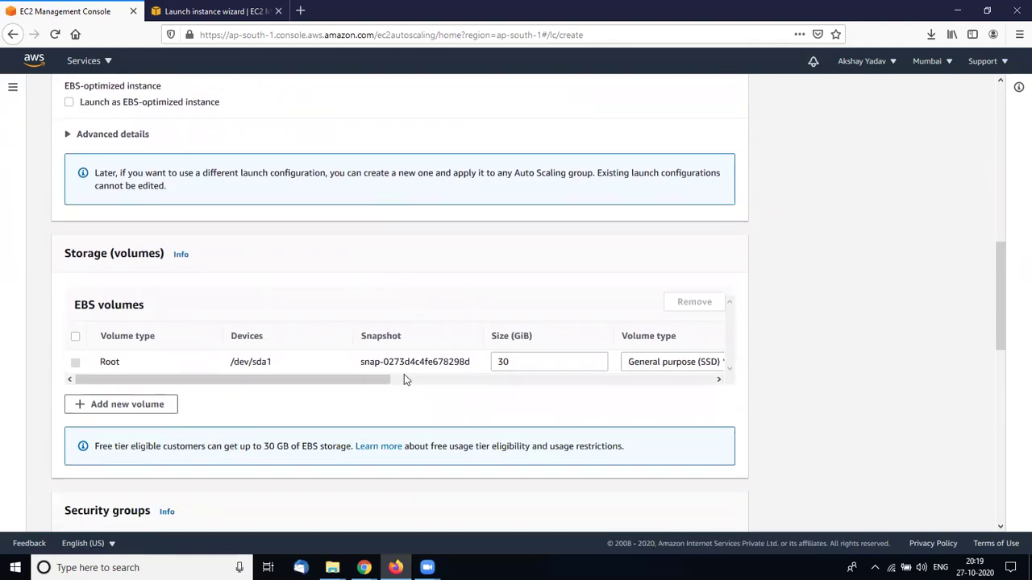
{"action": "scroll", "coordinate": [404, 374], "scroll_direction": "down", "scroll_amount": 1}
{"action": "scroll", "coordinate": [406, 378], "scroll_direction": "down", "scroll_amount": 3}
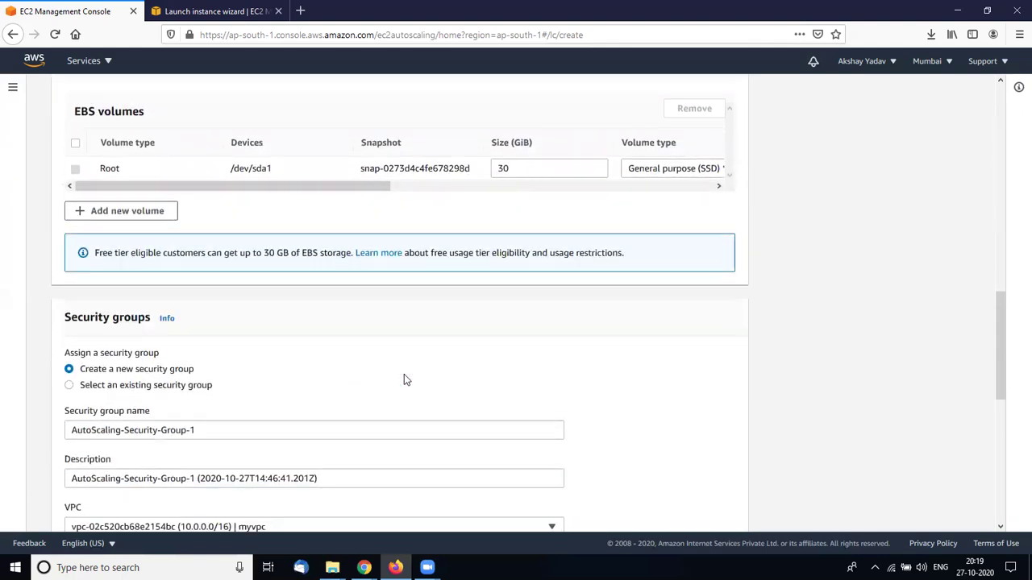
{"action": "scroll", "coordinate": [395, 387], "scroll_direction": "down", "scroll_amount": 1}
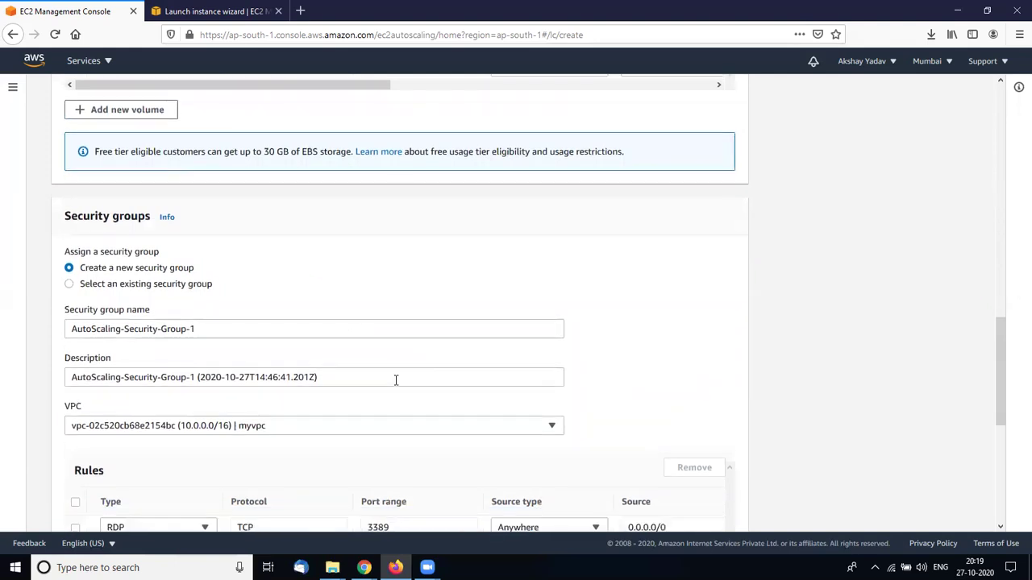
{"action": "scroll", "coordinate": [395, 387], "scroll_direction": "down", "scroll_amount": 1}
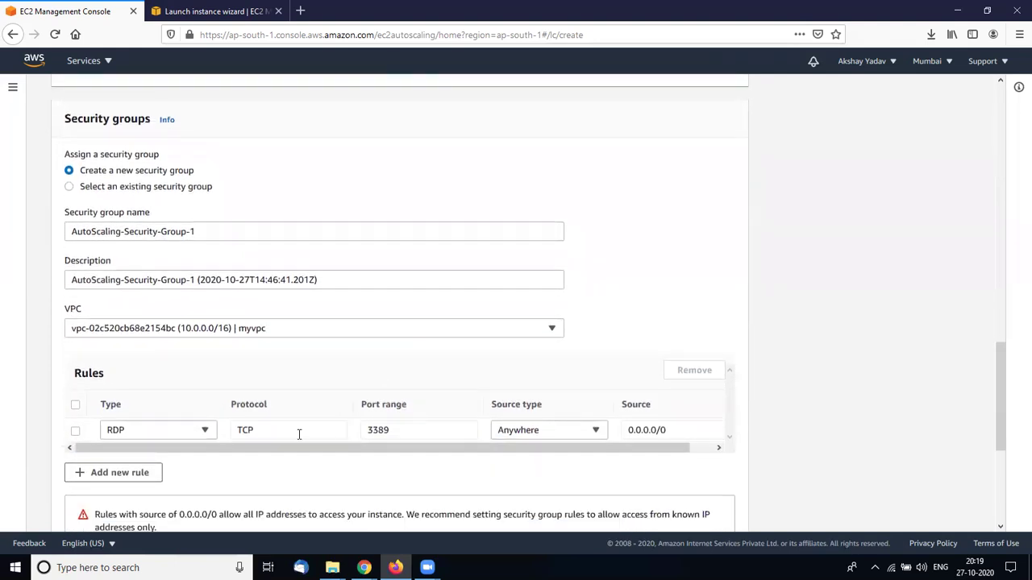
{"action": "scroll", "coordinate": [354, 440], "scroll_direction": "down", "scroll_amount": 3}
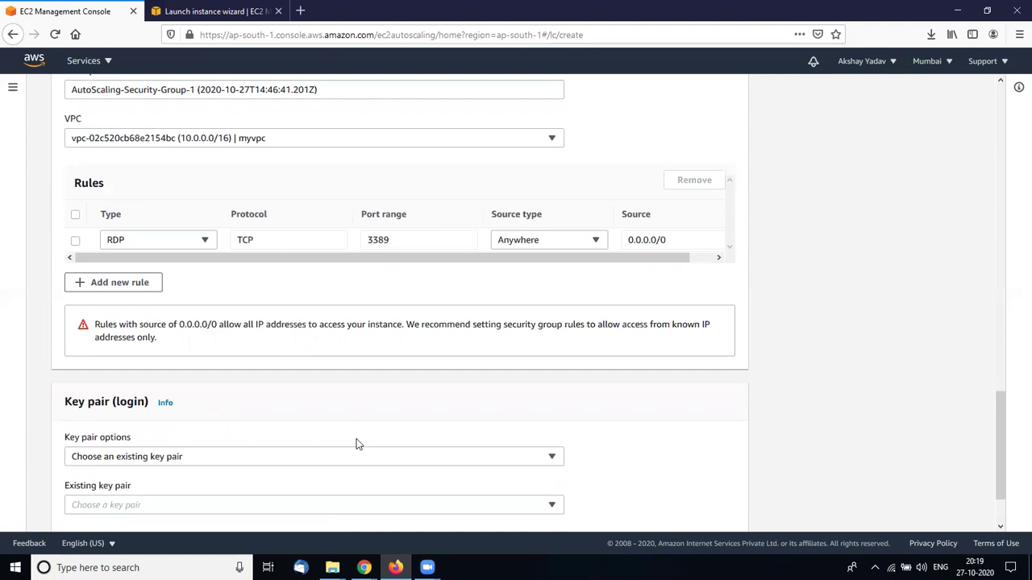
Return to the Key pair (login) section and show its options dropdown
{"action": "scroll", "coordinate": [359, 444], "scroll_direction": "up", "scroll_amount": 3}
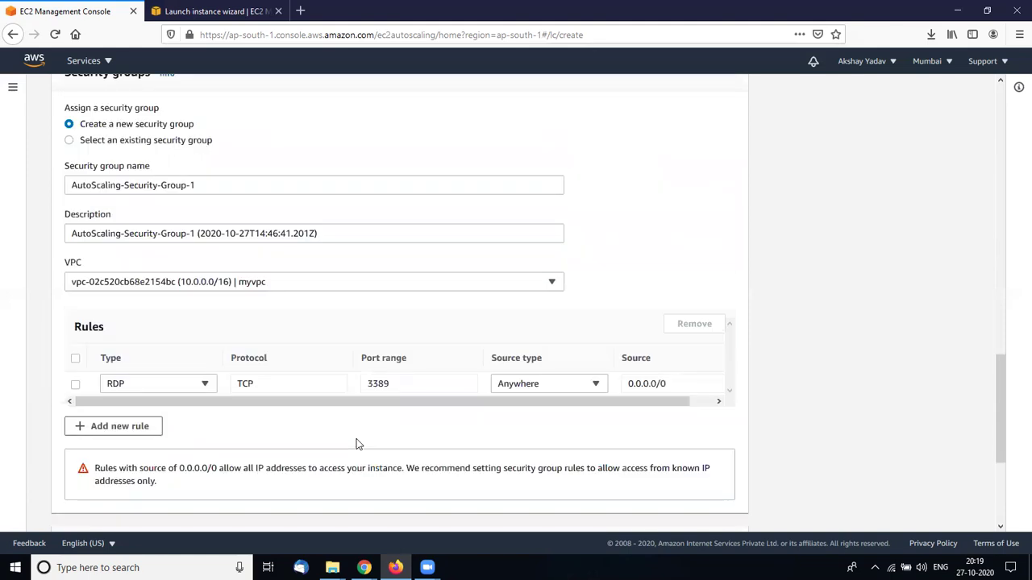
{"action": "scroll", "coordinate": [363, 442], "scroll_direction": "up", "scroll_amount": 10}
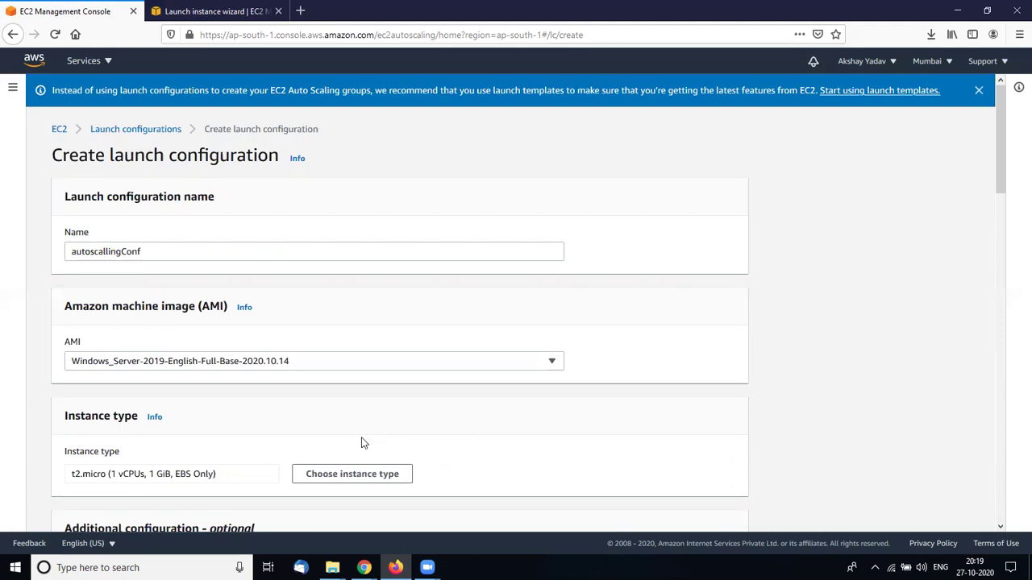
{"action": "scroll", "coordinate": [361, 443], "scroll_direction": "down", "scroll_amount": 10}
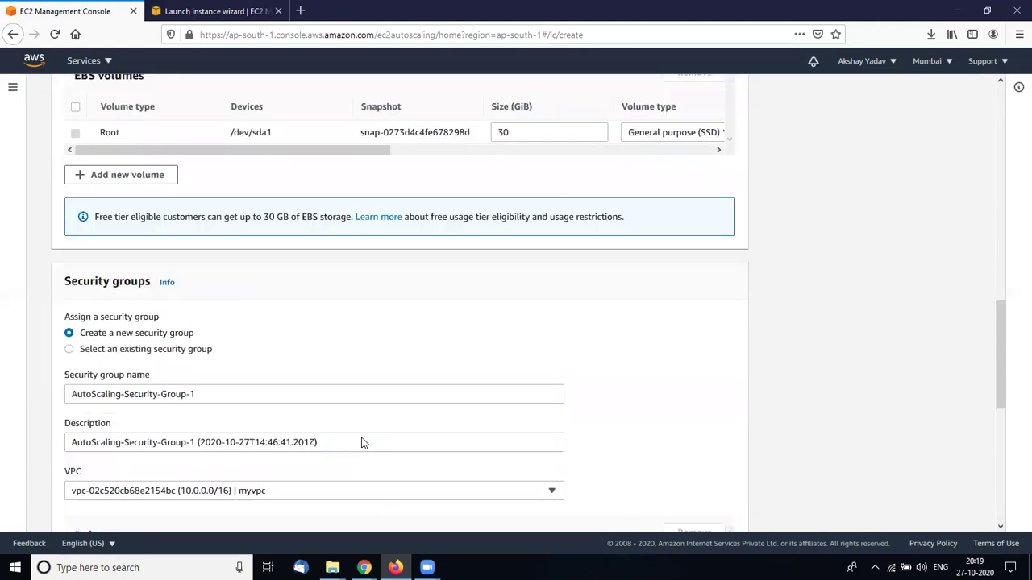
{"action": "scroll", "coordinate": [361, 442], "scroll_direction": "down", "scroll_amount": 5}
{"action": "left_click", "coordinate": [298, 378]}
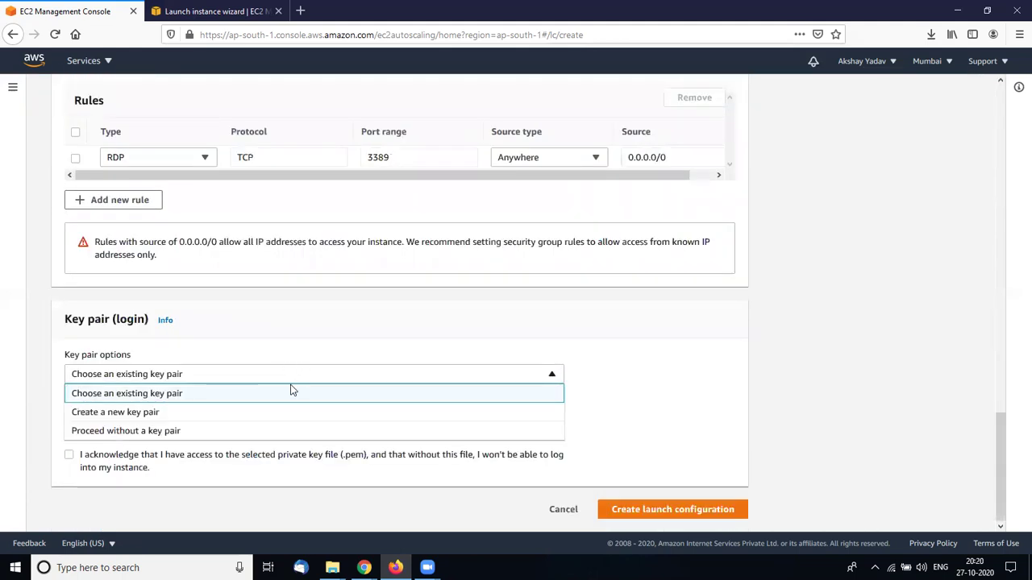
Choose to create a new key pair named windowsautoscalling
{"action": "left_click", "coordinate": [248, 395]}
{"action": "left_click", "coordinate": [230, 423]}
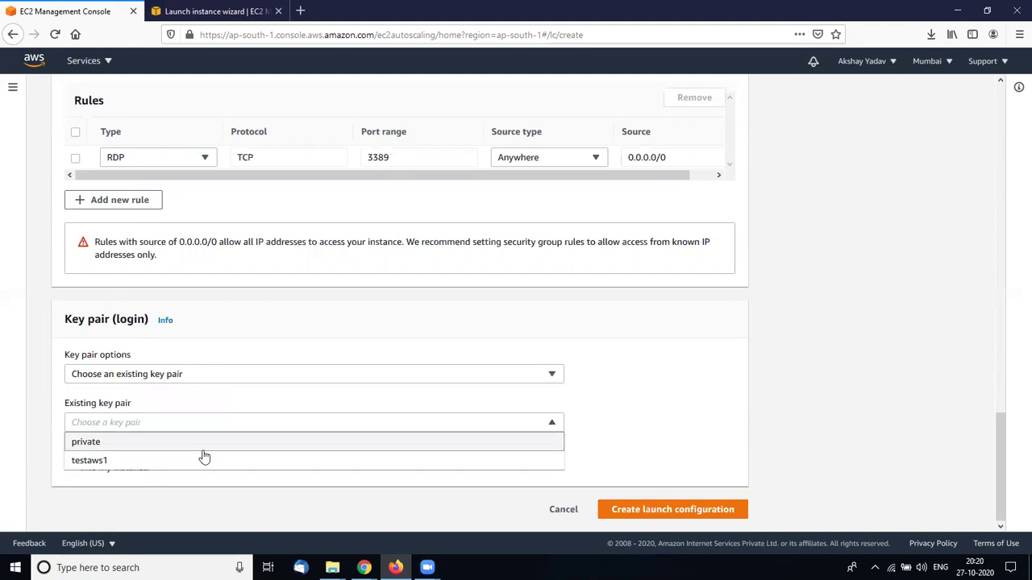
{"action": "left_click", "coordinate": [245, 377]}
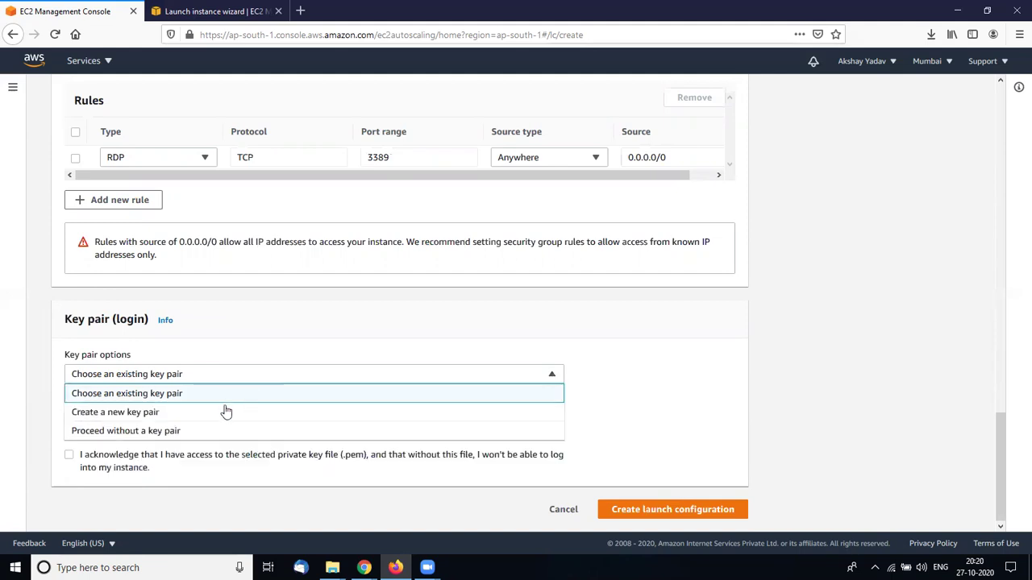
{"action": "left_click", "coordinate": [224, 412]}
{"action": "left_click", "coordinate": [215, 419]}
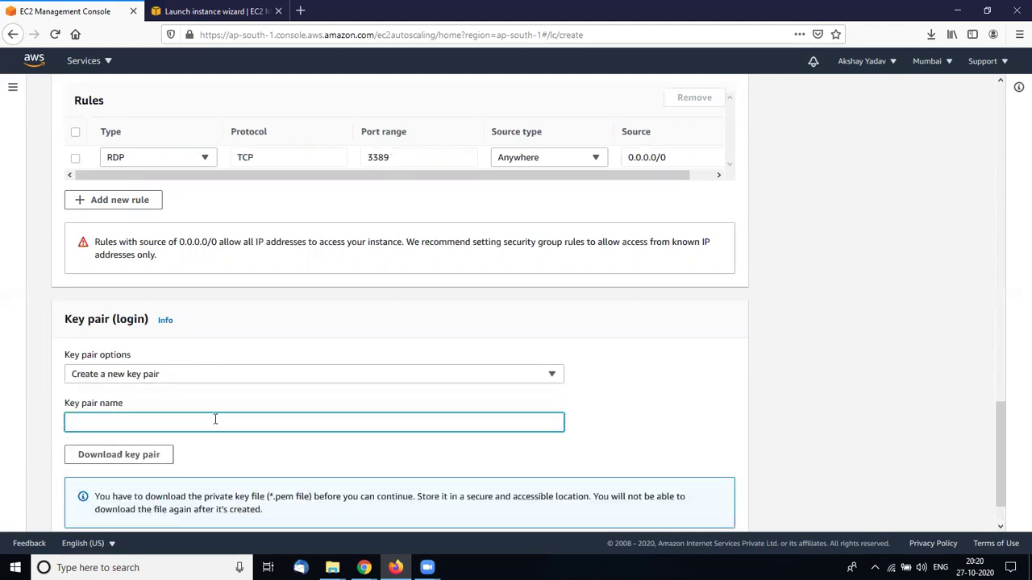
{"action": "type", "text": "windowsautoscalling"}
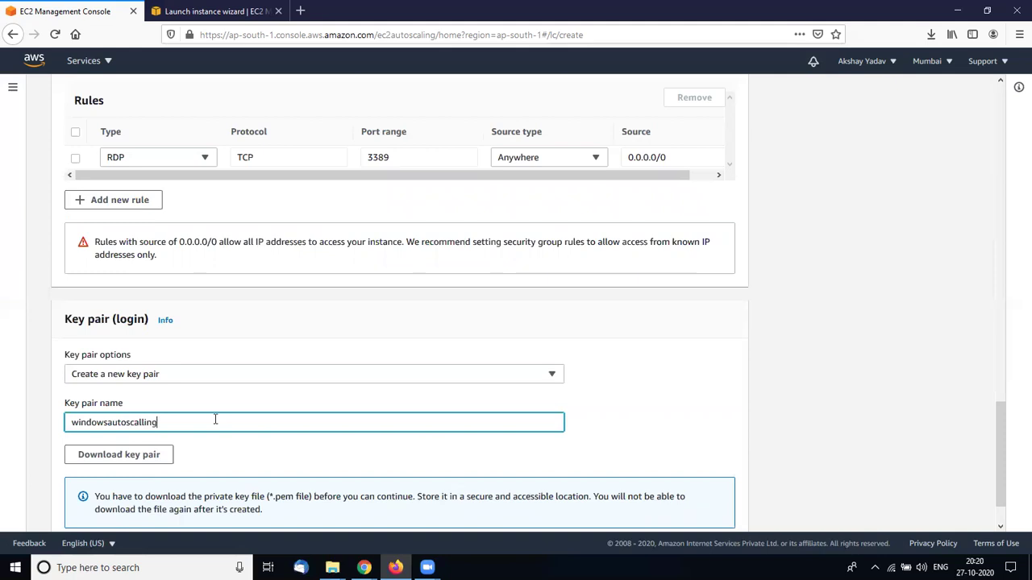
Download and save windowsautoscalling.pem, then create the launch configuration
{"action": "left_click", "coordinate": [118, 463]}
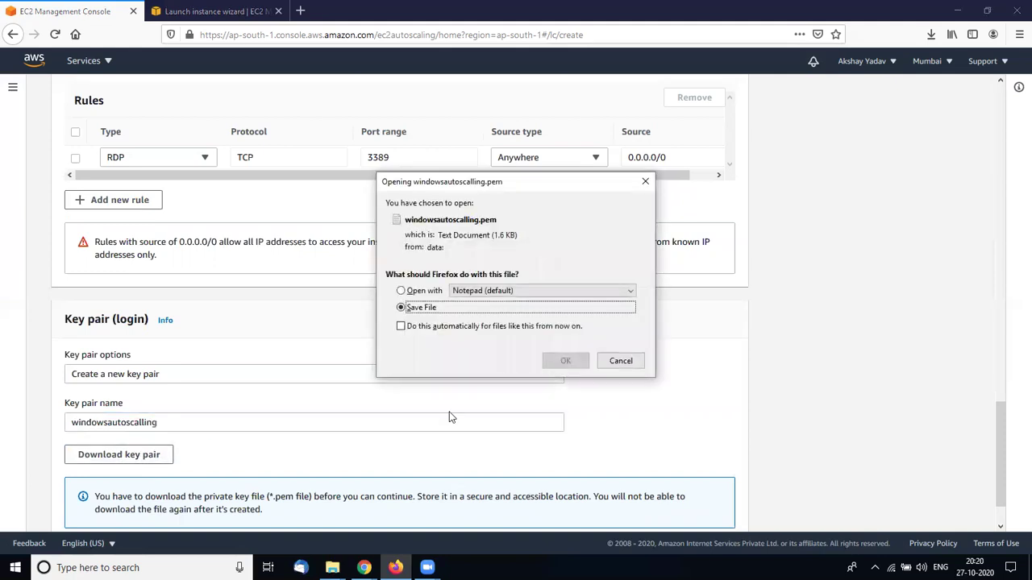
{"action": "left_click", "coordinate": [573, 360]}
{"action": "scroll", "coordinate": [618, 394], "scroll_direction": "down", "scroll_amount": 2}
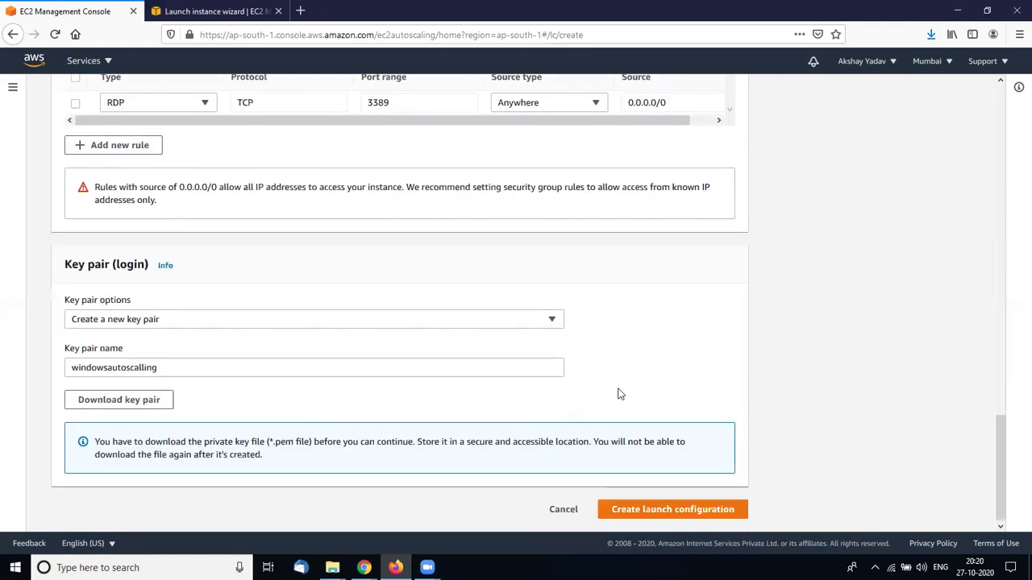
{"action": "left_click", "coordinate": [686, 514]}
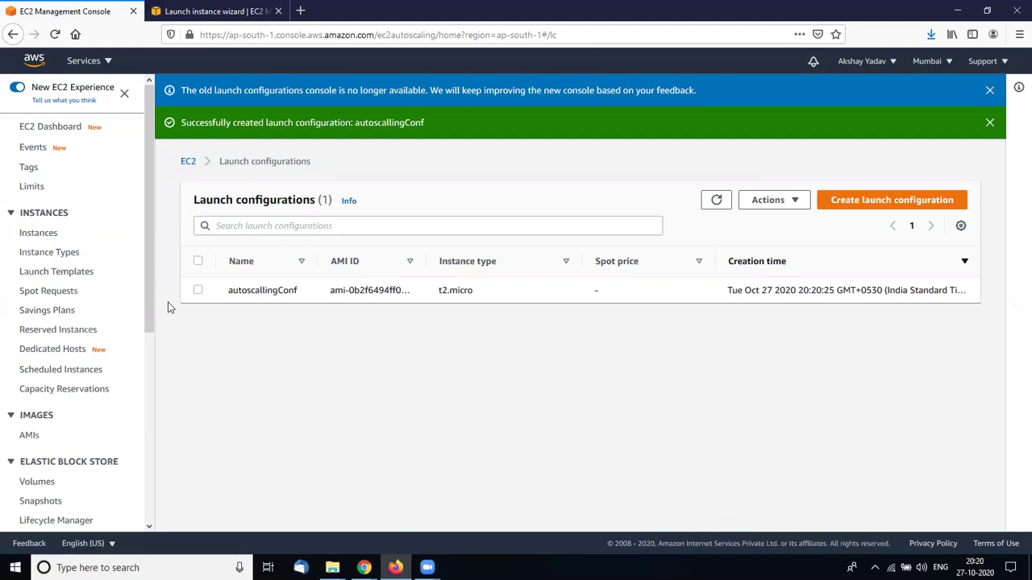
Scroll the EC2 sidebar down to the Auto Scaling section
{"action": "left_click_drag", "start_coordinate": [151, 301], "coordinate": [147, 474]}
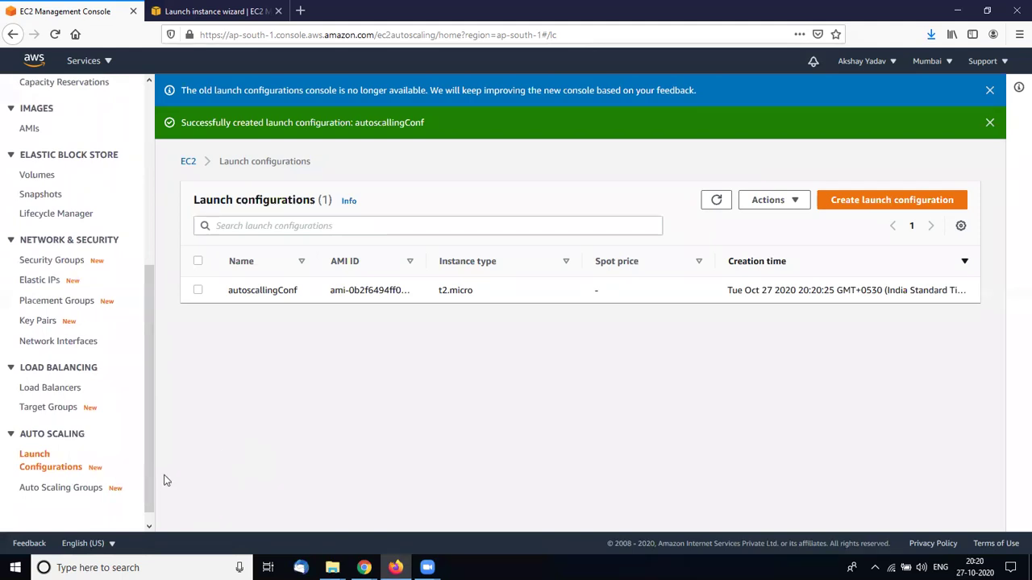
Open Auto Scaling Groups, read through the intro page, and start creating a new group
{"action": "left_click", "coordinate": [87, 491]}
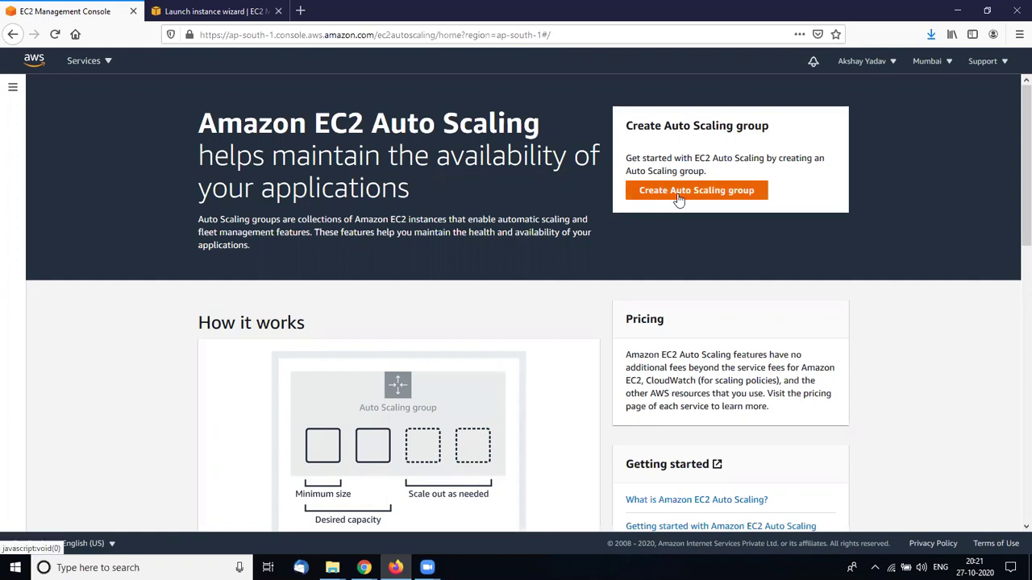
{"action": "scroll", "coordinate": [513, 370], "scroll_direction": "down", "scroll_amount": 3}
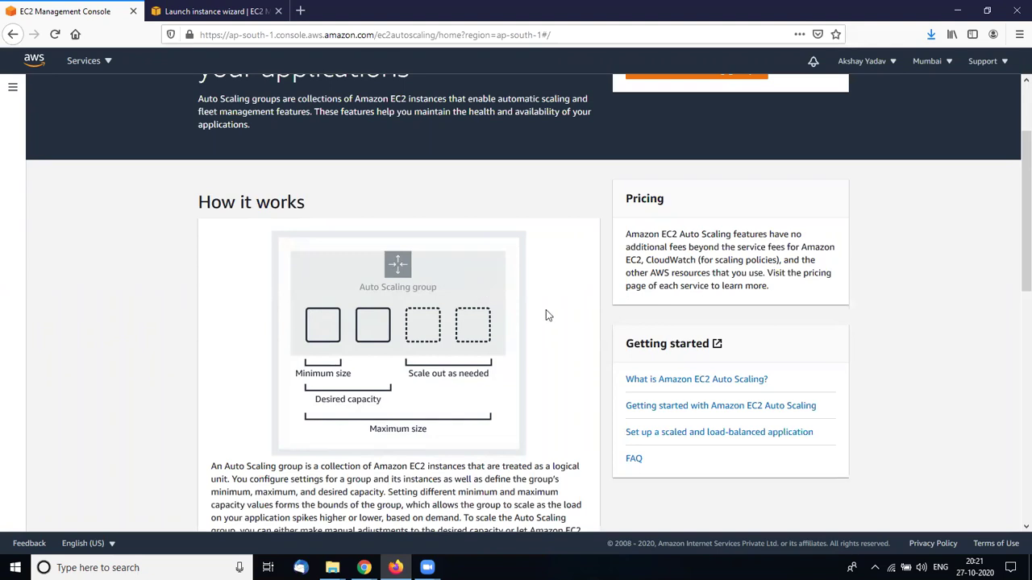
{"action": "scroll", "coordinate": [545, 314], "scroll_direction": "down", "scroll_amount": 2}
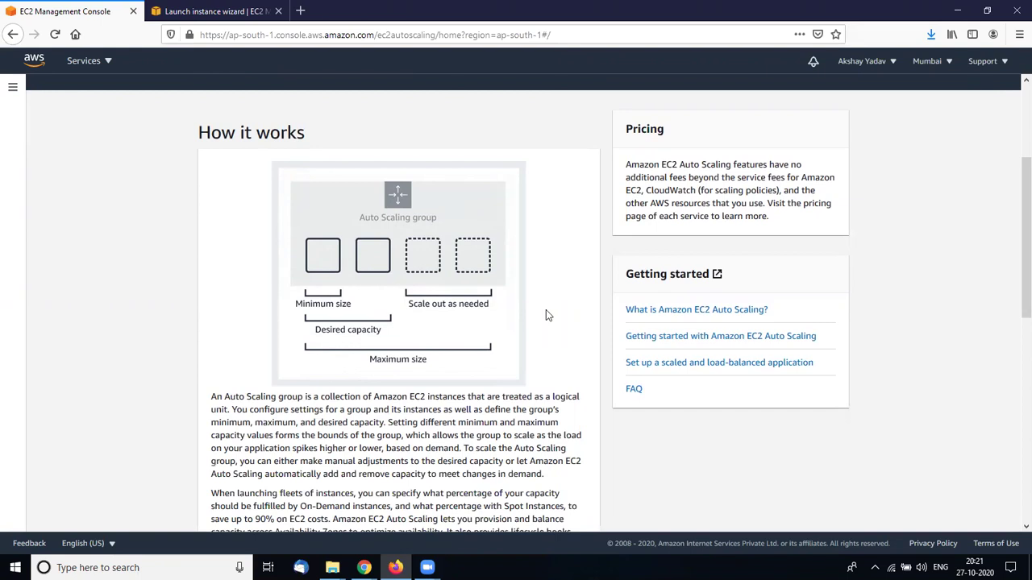
{"action": "scroll", "coordinate": [545, 316], "scroll_direction": "down", "scroll_amount": 1}
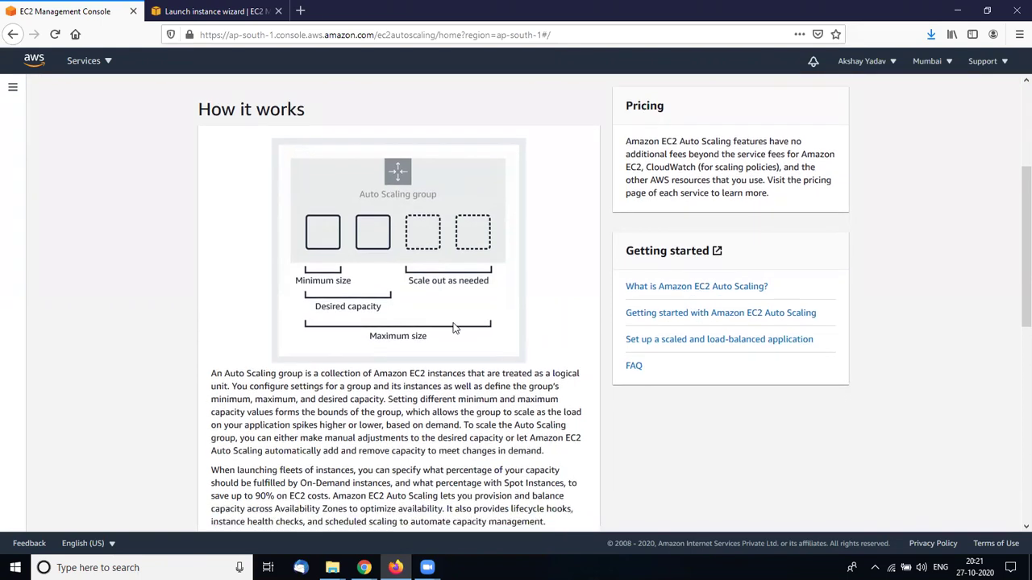
{"action": "scroll", "coordinate": [562, 293], "scroll_direction": "down", "scroll_amount": 2}
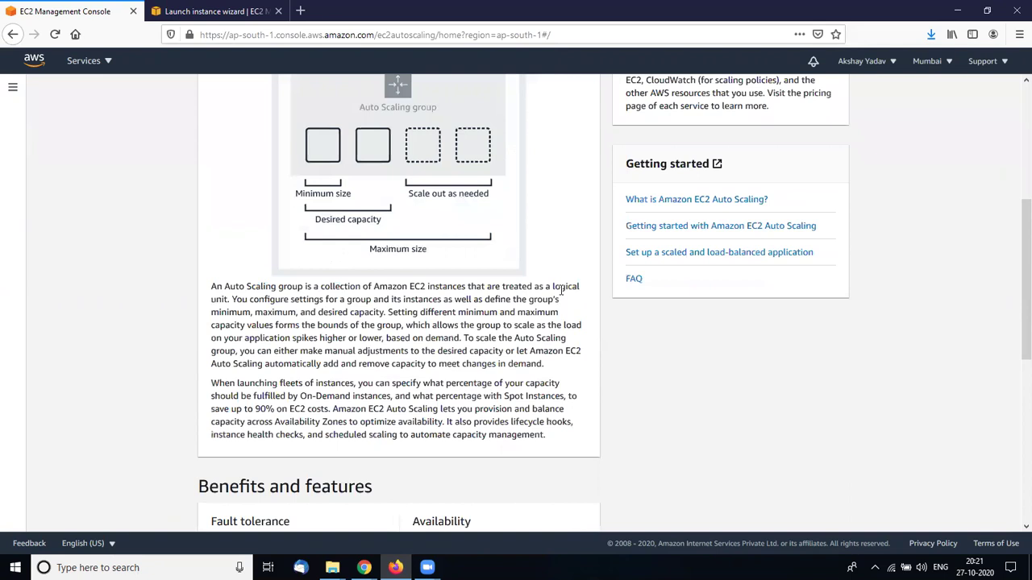
{"action": "scroll", "coordinate": [681, 192], "scroll_direction": "up", "scroll_amount": 4}
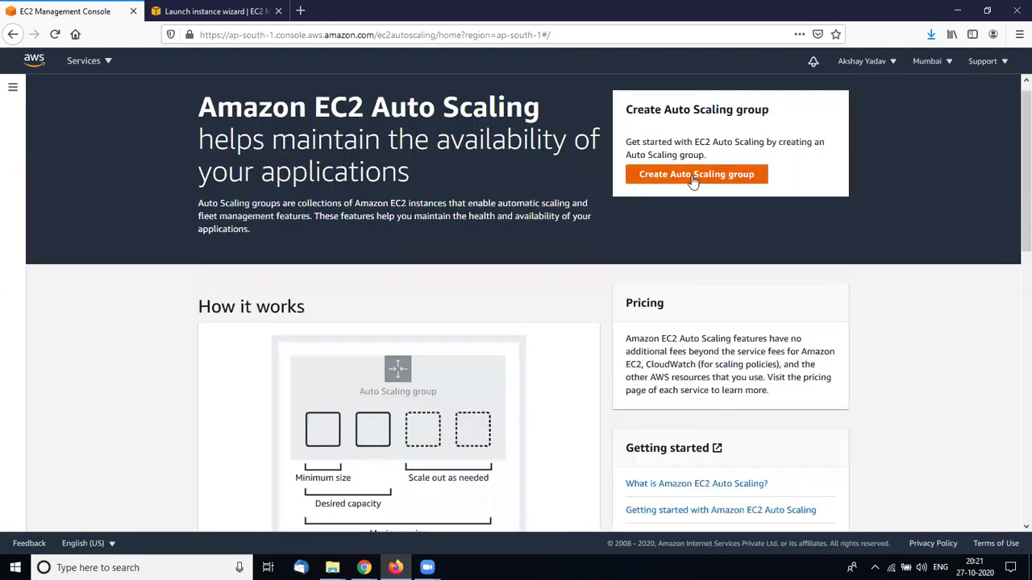
{"action": "left_click", "coordinate": [693, 179]}
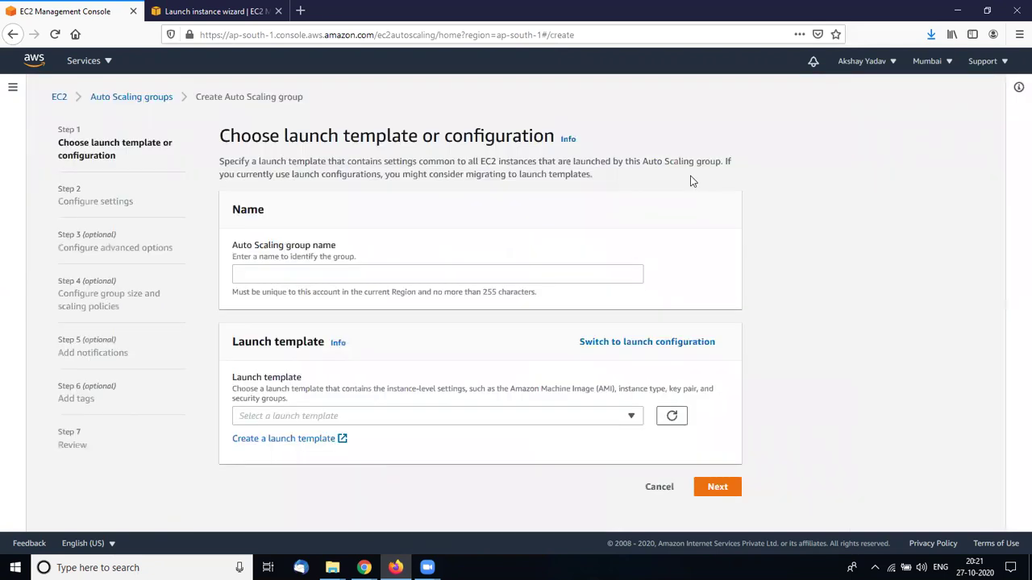
Name the Auto Scaling group 'autoscalling' and find the launch template list empty
{"action": "left_click", "coordinate": [393, 280]}
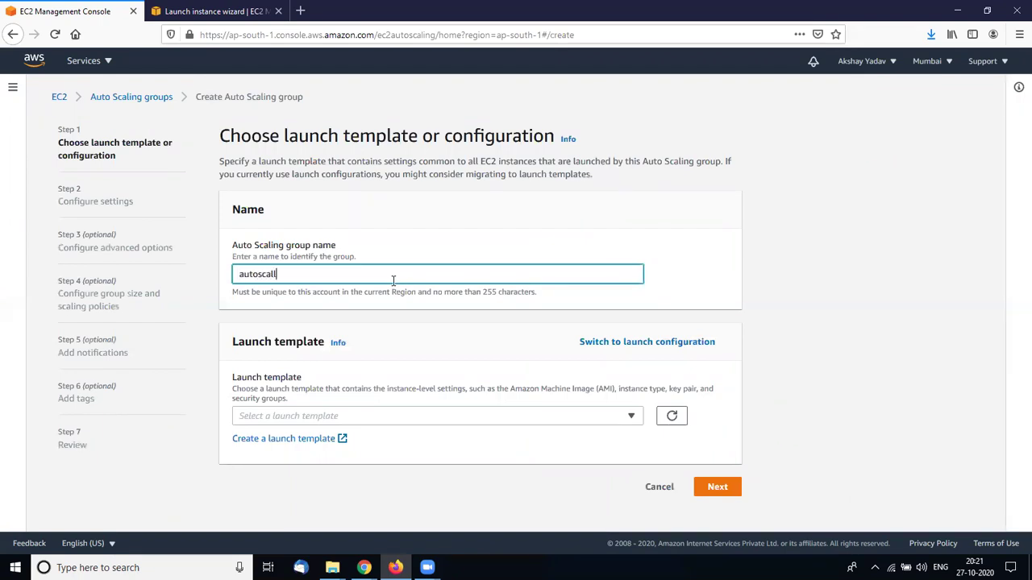
{"action": "type", "text": "autoscalling"}
{"action": "left_click", "coordinate": [344, 422]}
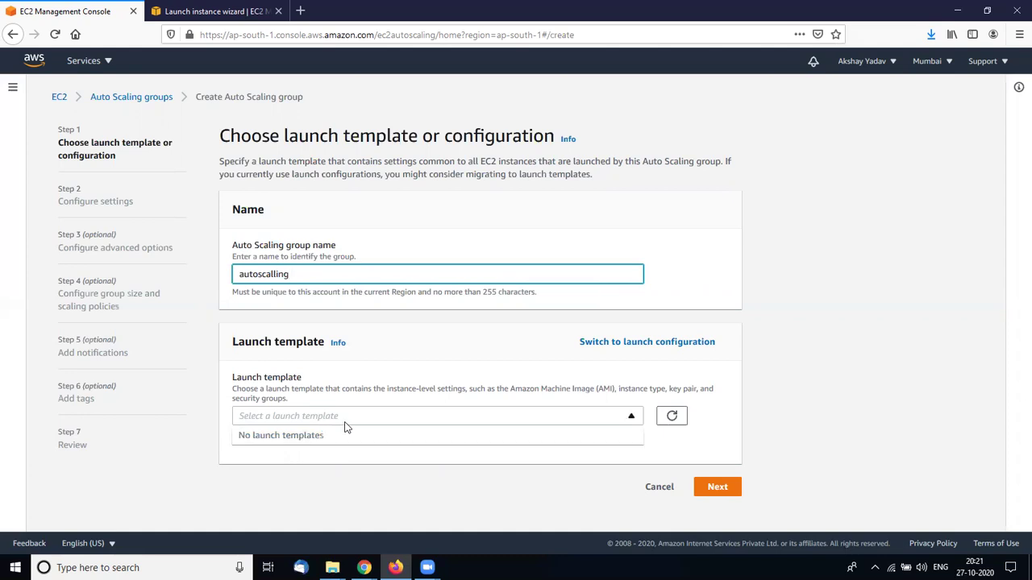
{"action": "left_click", "coordinate": [622, 421]}
{"action": "left_click", "coordinate": [634, 413]}
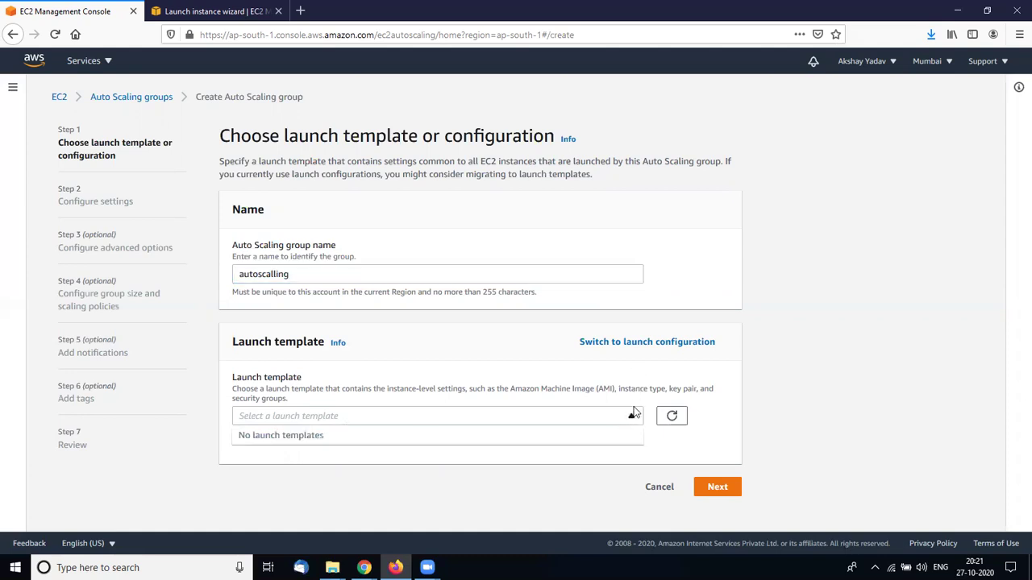
{"action": "left_click", "coordinate": [634, 413]}
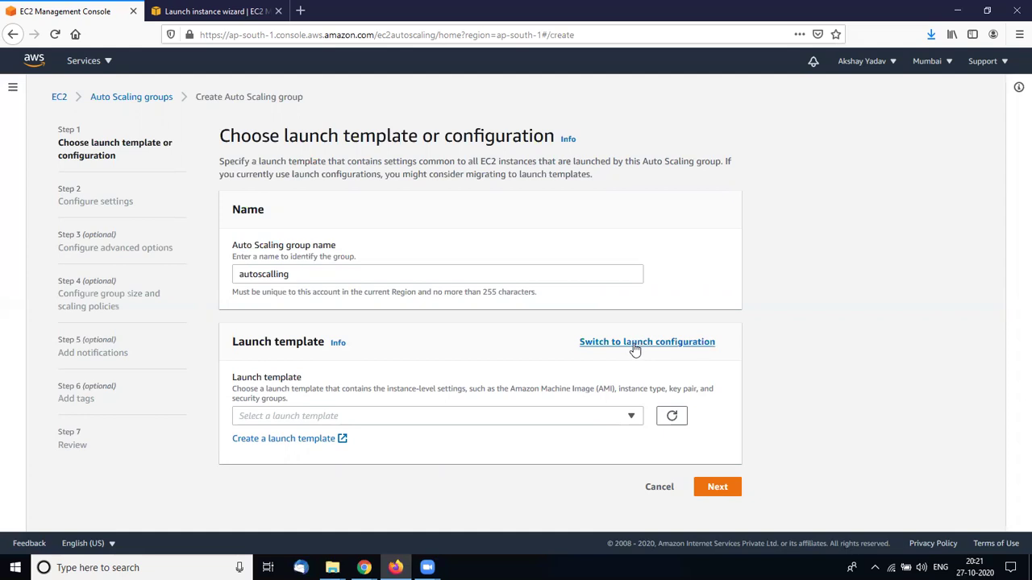
Switch to a launch configuration and select autoscallingConf, refreshing the list
{"action": "left_click", "coordinate": [636, 346]}
{"action": "left_click", "coordinate": [624, 420]}
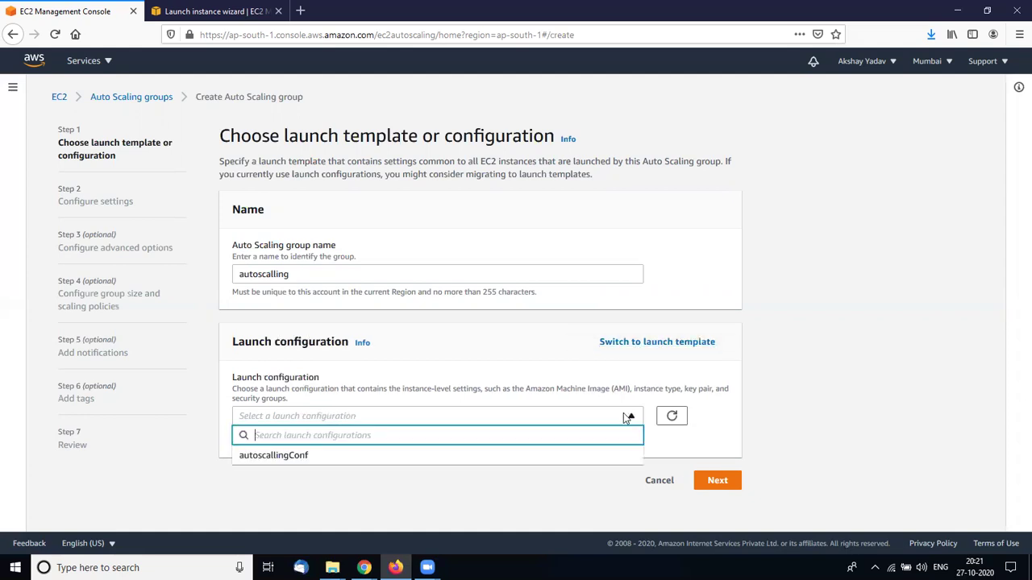
{"action": "left_click", "coordinate": [306, 457]}
{"action": "scroll", "coordinate": [550, 492], "scroll_direction": "down", "scroll_amount": 2}
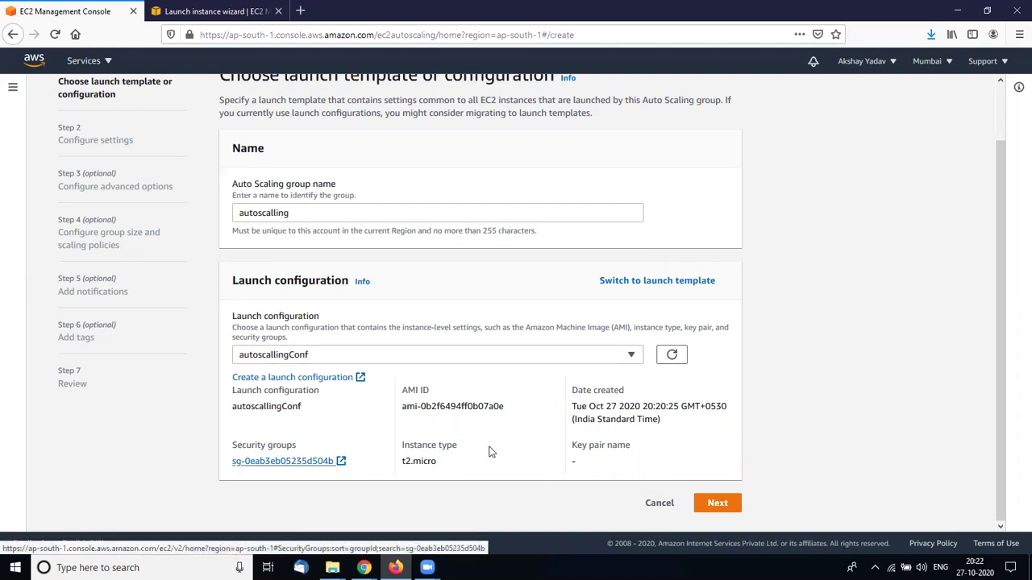
{"action": "left_click", "coordinate": [671, 355]}
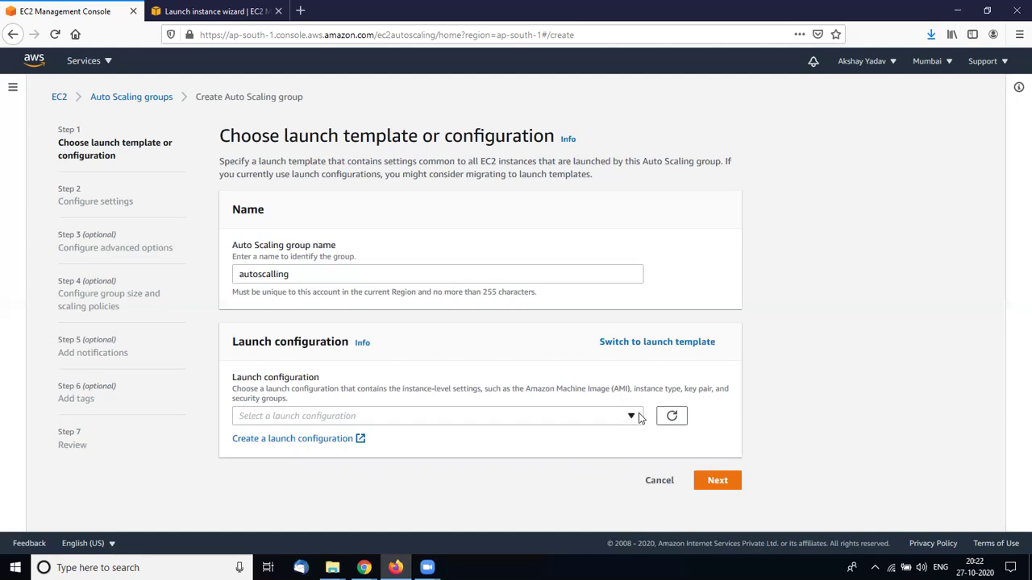
{"action": "left_click", "coordinate": [633, 416]}
{"action": "left_click", "coordinate": [520, 461]}
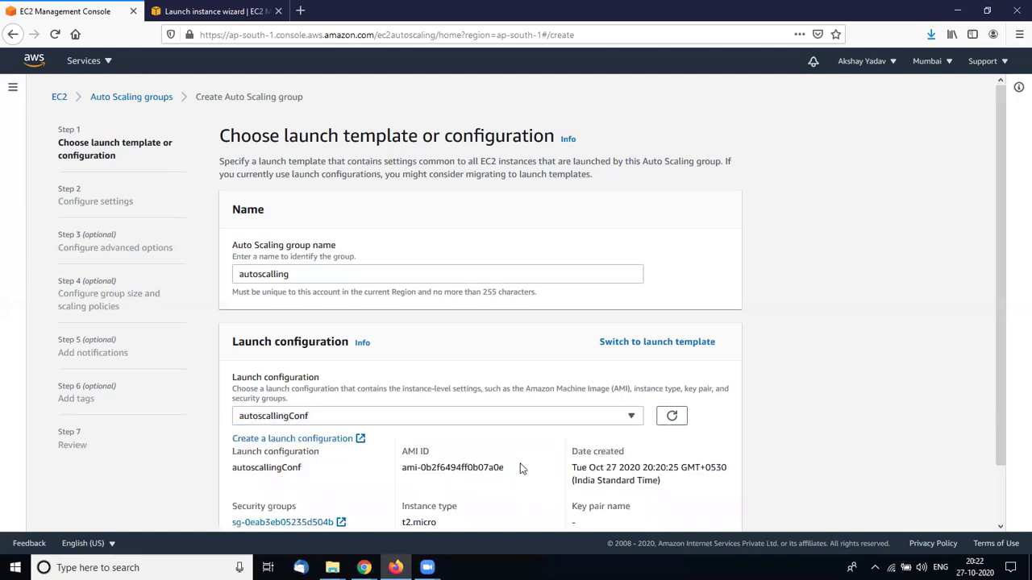
{"action": "scroll", "coordinate": [519, 467], "scroll_direction": "down", "scroll_amount": 2}
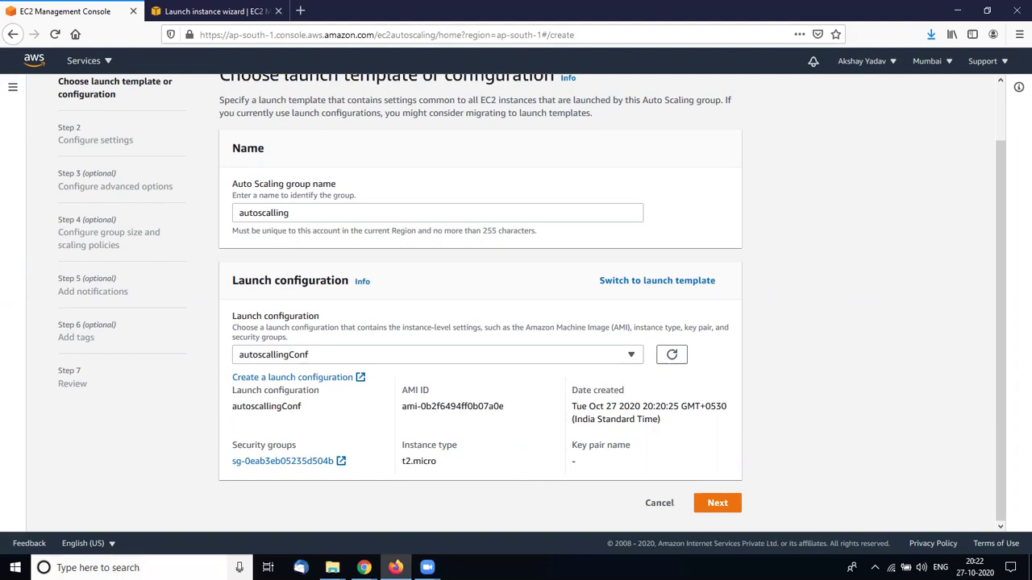
{"action": "left_click", "coordinate": [121, 568]}
{"action": "type", "text": "pai"}
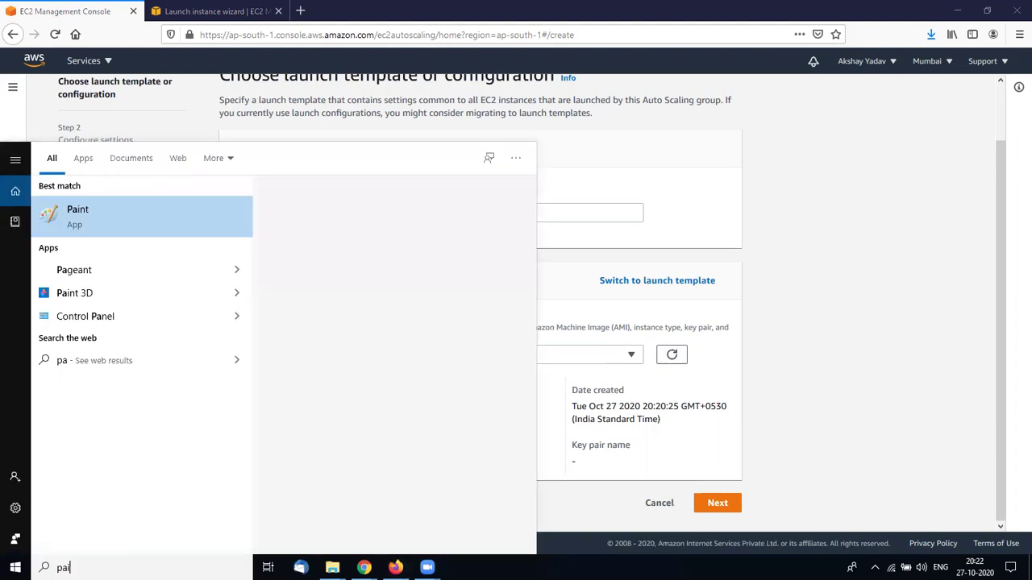
{"action": "key", "text": "Return"}
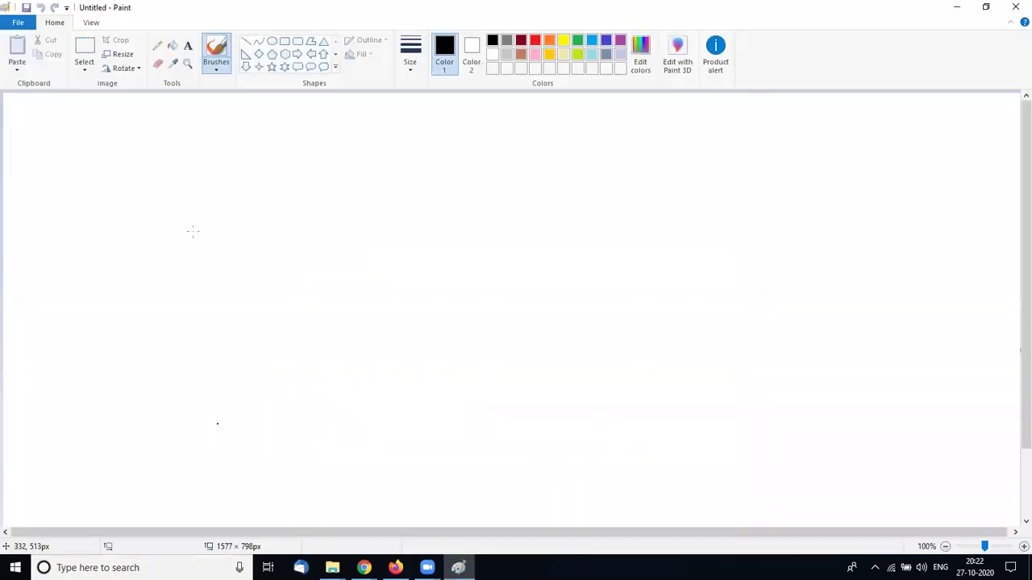
{"action": "left_click", "coordinate": [298, 41]}
{"action": "left_click_drag", "start_coordinate": [127, 165], "coordinate": [455, 427]}
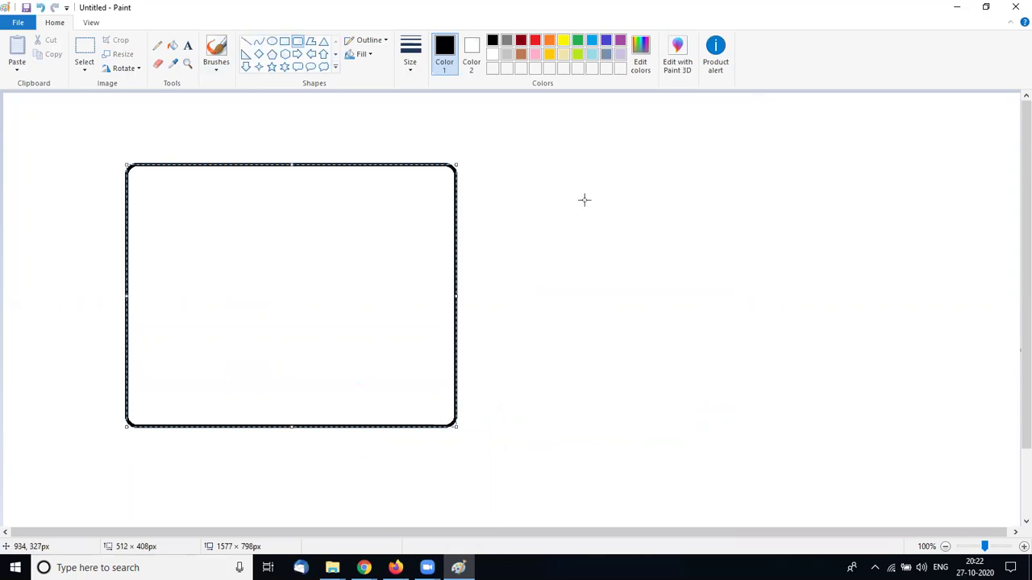
{"action": "left_click_drag", "start_coordinate": [550, 162], "coordinate": [960, 437]}
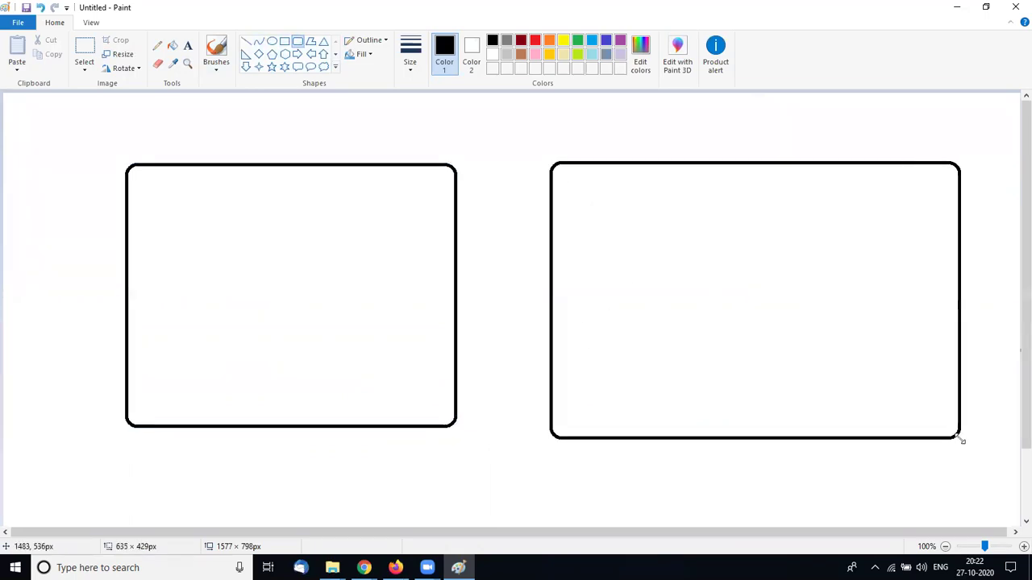
{"action": "left_click_drag", "start_coordinate": [140, 176], "coordinate": [443, 400]}
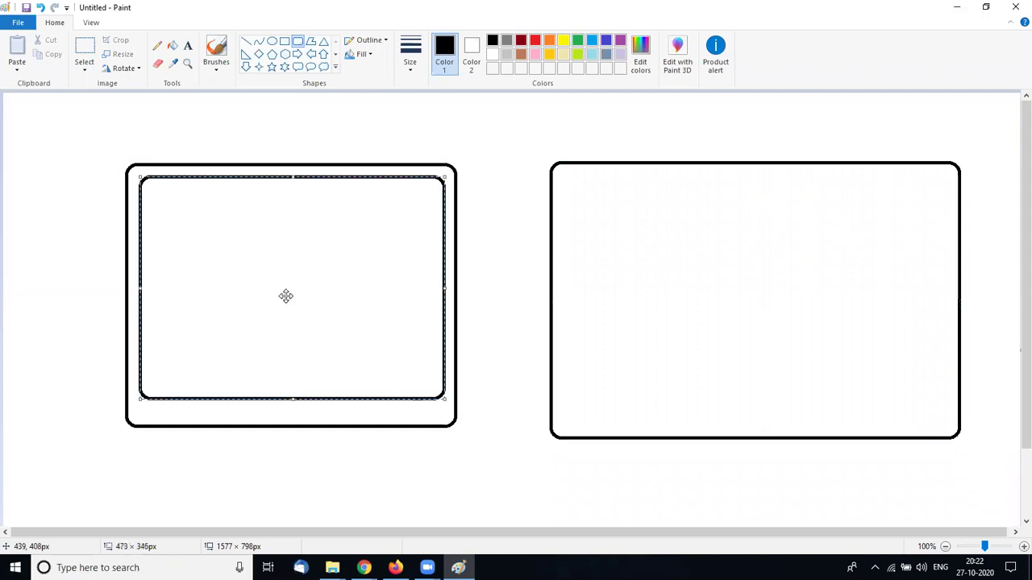
{"action": "left_click", "coordinate": [285, 41]}
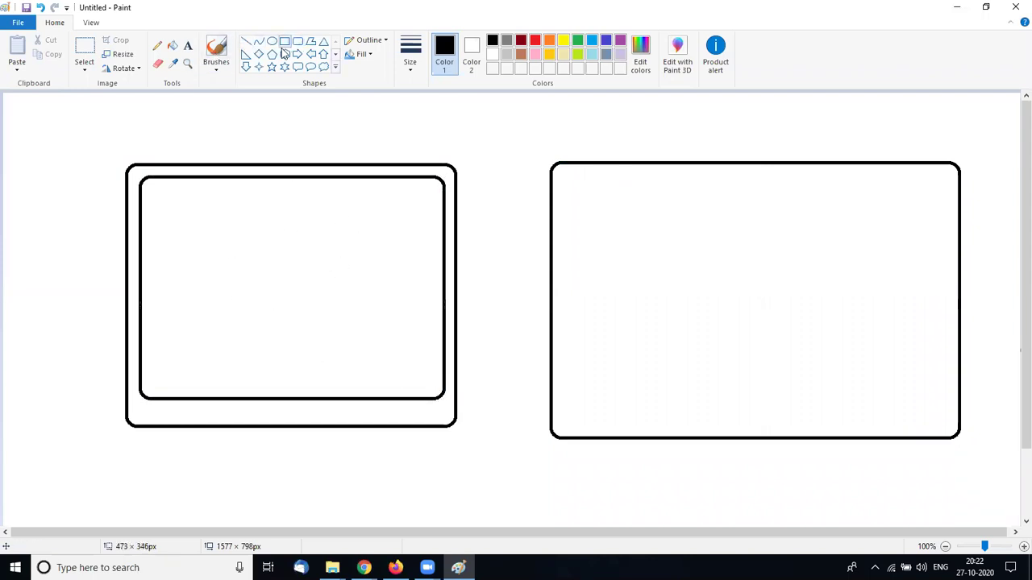
{"action": "left_click_drag", "start_coordinate": [156, 188], "coordinate": [216, 224]}
{"action": "left_click_drag", "start_coordinate": [162, 243], "coordinate": [209, 267]}
{"action": "left_click_drag", "start_coordinate": [172, 288], "coordinate": [205, 299]}
{"action": "left_click_drag", "start_coordinate": [228, 243], "coordinate": [313, 326]}
{"action": "left_click_drag", "start_coordinate": [296, 219], "coordinate": [359, 244]}
{"action": "key", "text": "ctrl+z"}
{"action": "key", "text": "ctrl+z"}
{"action": "key", "text": "ctrl+z"}
{"action": "key", "text": "ctrl+z"}
{"action": "key", "text": "ctrl+z"}
{"action": "key", "text": "ctrl+z"}
{"action": "key", "text": "ctrl+z"}
{"action": "key", "text": "ctrl+z"}
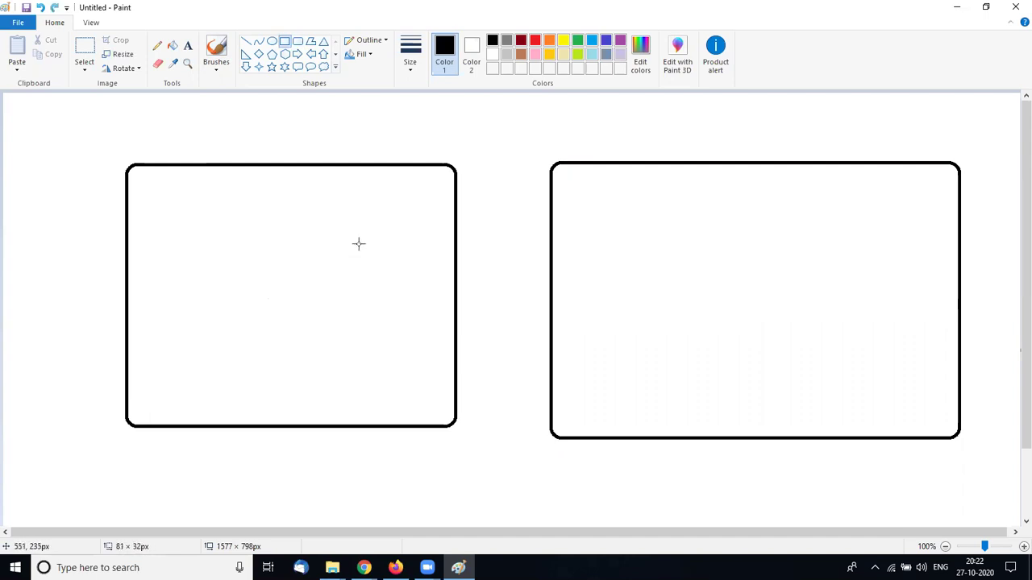
{"action": "left_click", "coordinate": [1014, 6]}
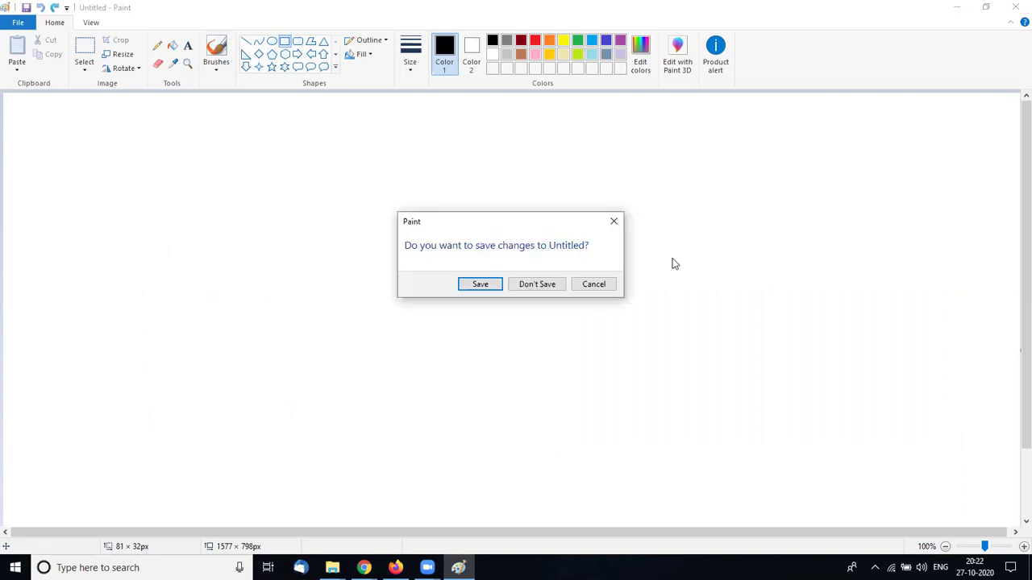
{"action": "left_click", "coordinate": [536, 283]}
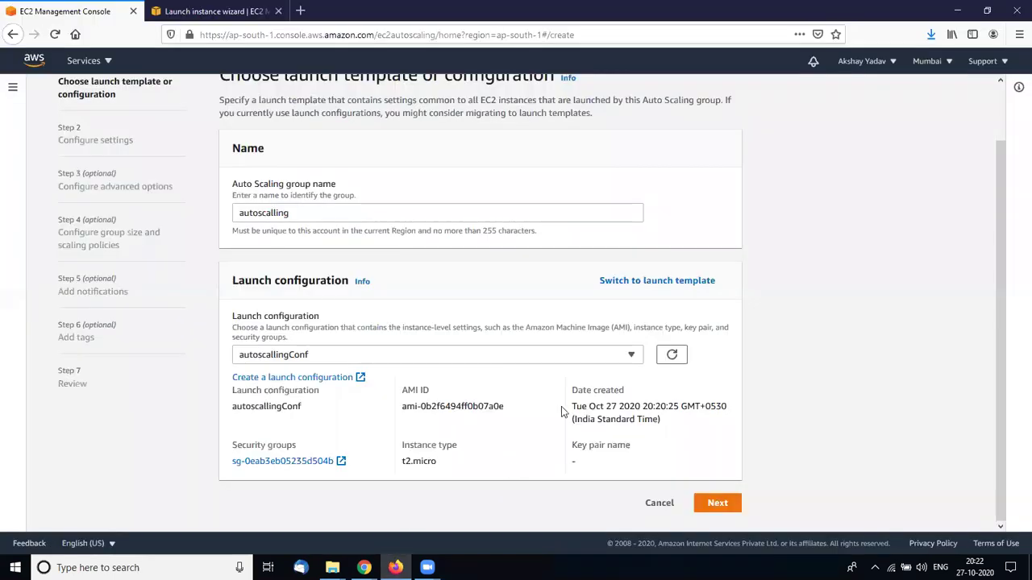
Advance to network settings and choose the Default VPC, checking its subnets
{"action": "left_click", "coordinate": [673, 359]}
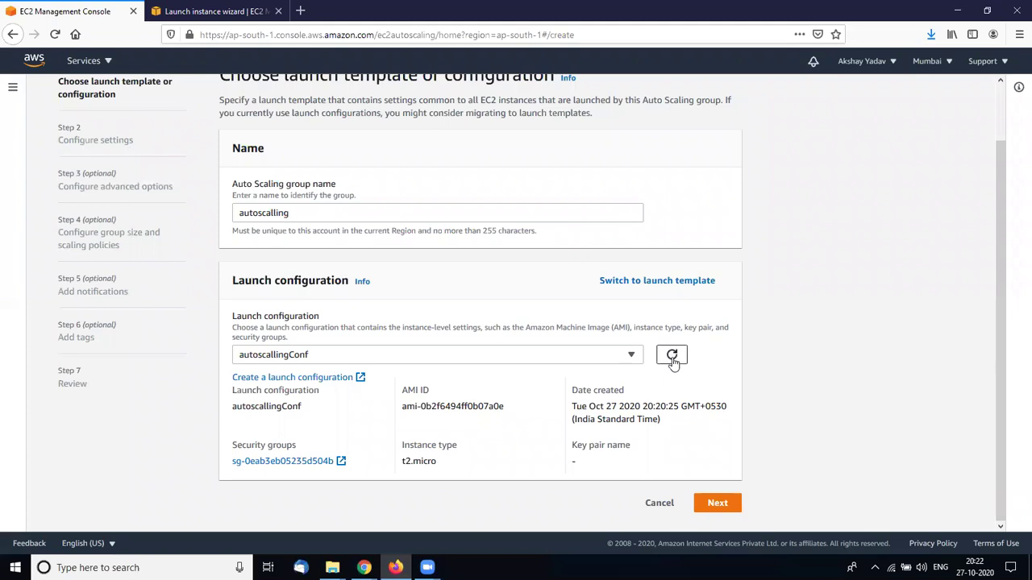
{"action": "left_click", "coordinate": [717, 503]}
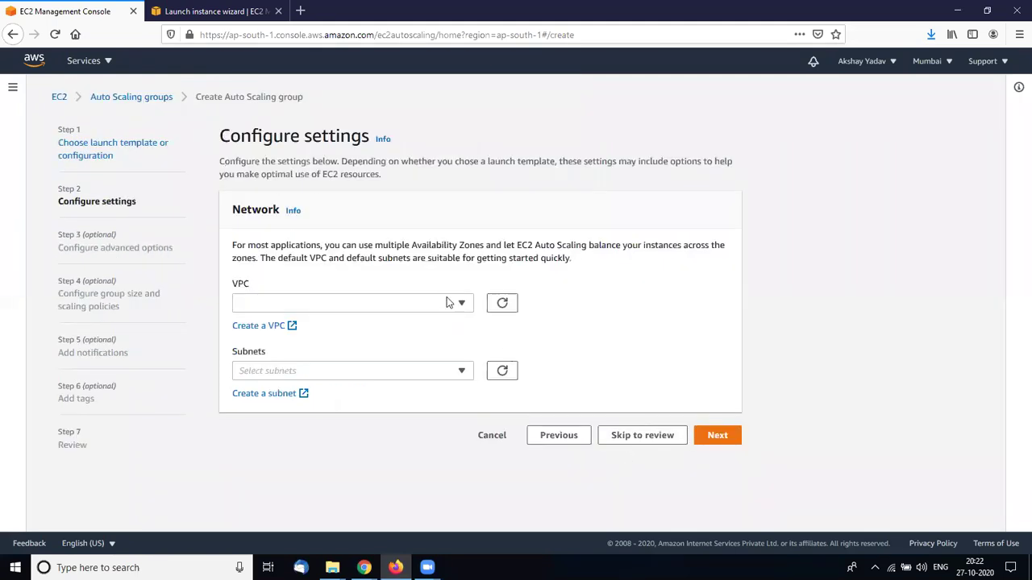
{"action": "left_click", "coordinate": [460, 303]}
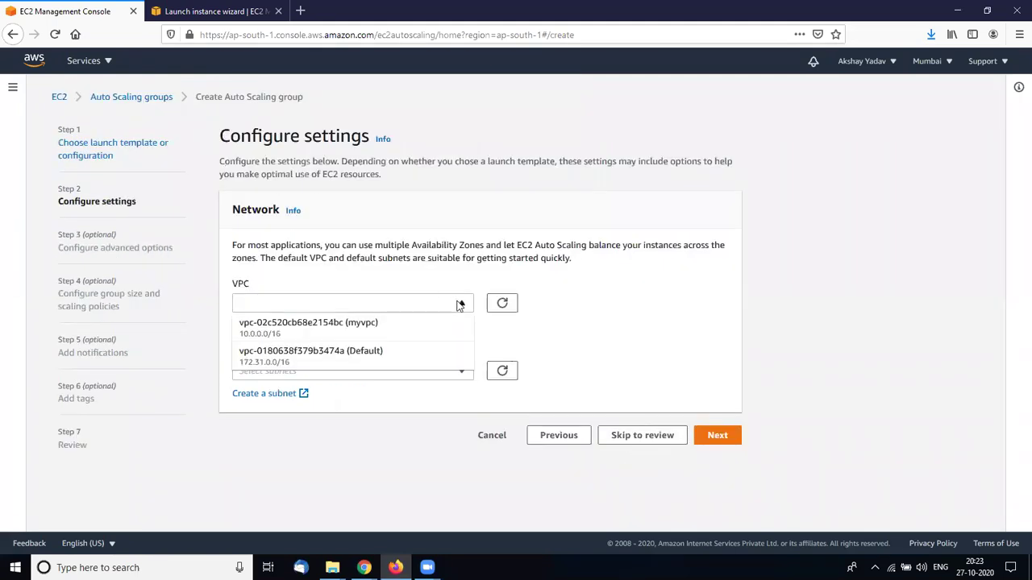
{"action": "left_click", "coordinate": [394, 357]}
{"action": "left_click", "coordinate": [418, 382]}
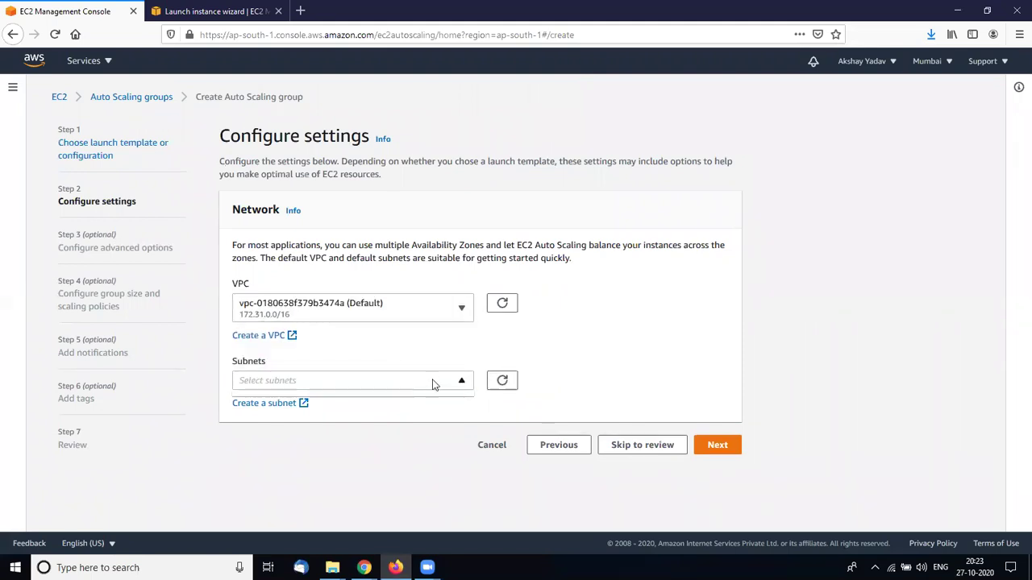
{"action": "left_click", "coordinate": [444, 382]}
{"action": "left_click", "coordinate": [296, 391]}
Switch the group to myvpc and select its Public subnet
{"action": "left_click", "coordinate": [349, 309]}
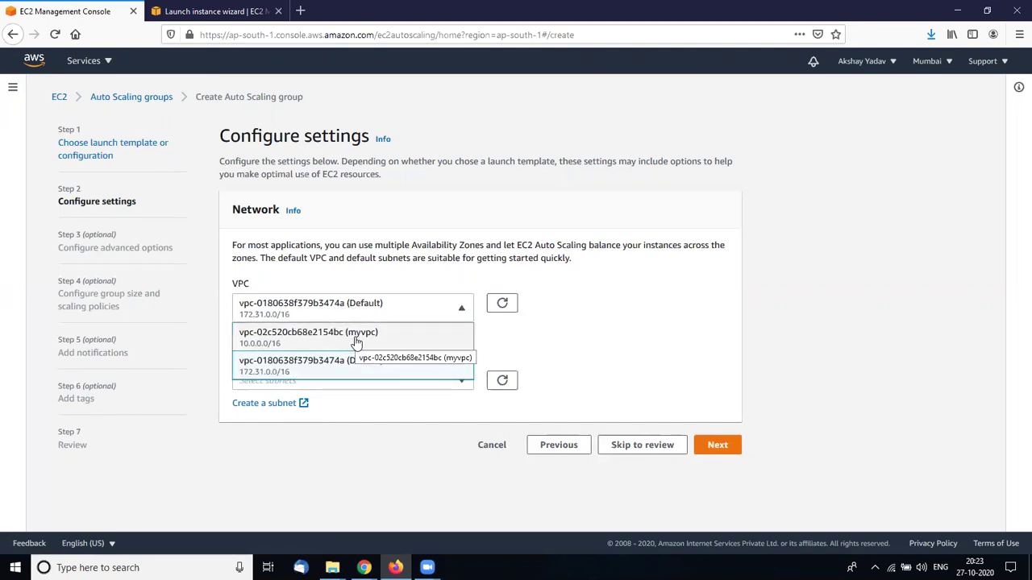
{"action": "left_click", "coordinate": [357, 341]}
{"action": "left_click", "coordinate": [357, 384]}
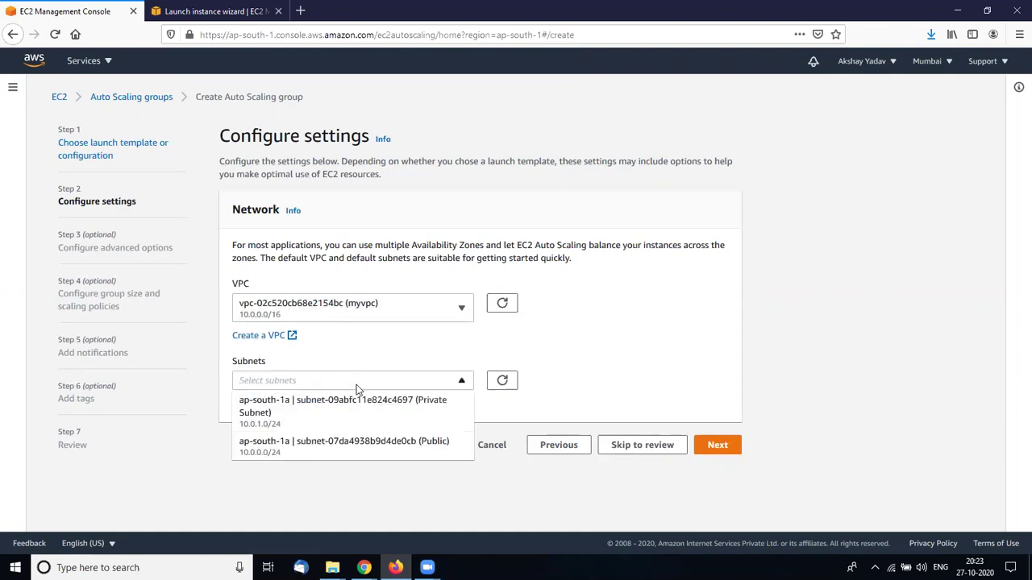
{"action": "left_click", "coordinate": [333, 458]}
{"action": "left_click", "coordinate": [347, 454]}
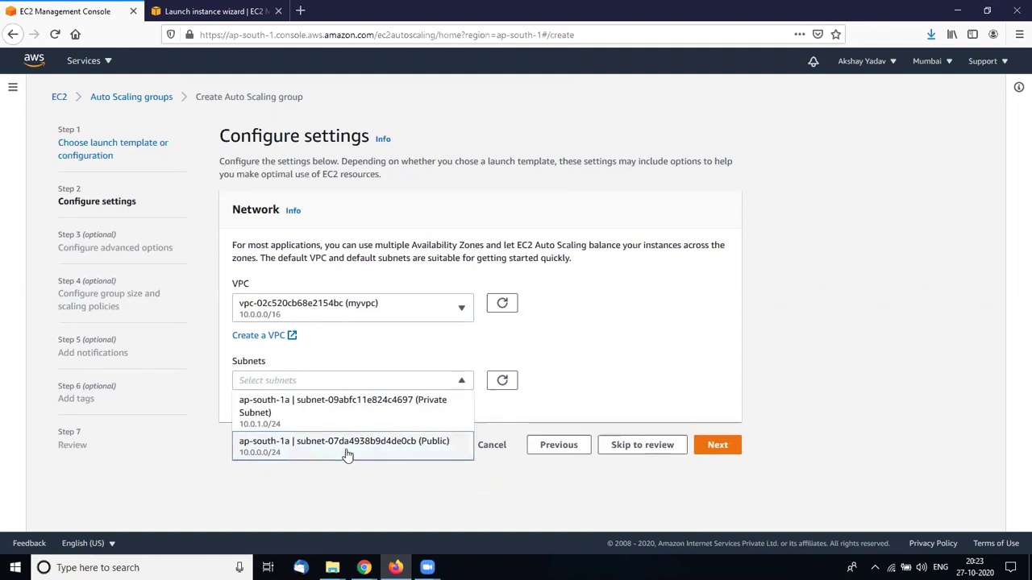
{"action": "left_click", "coordinate": [382, 444]}
{"action": "left_click", "coordinate": [517, 408]}
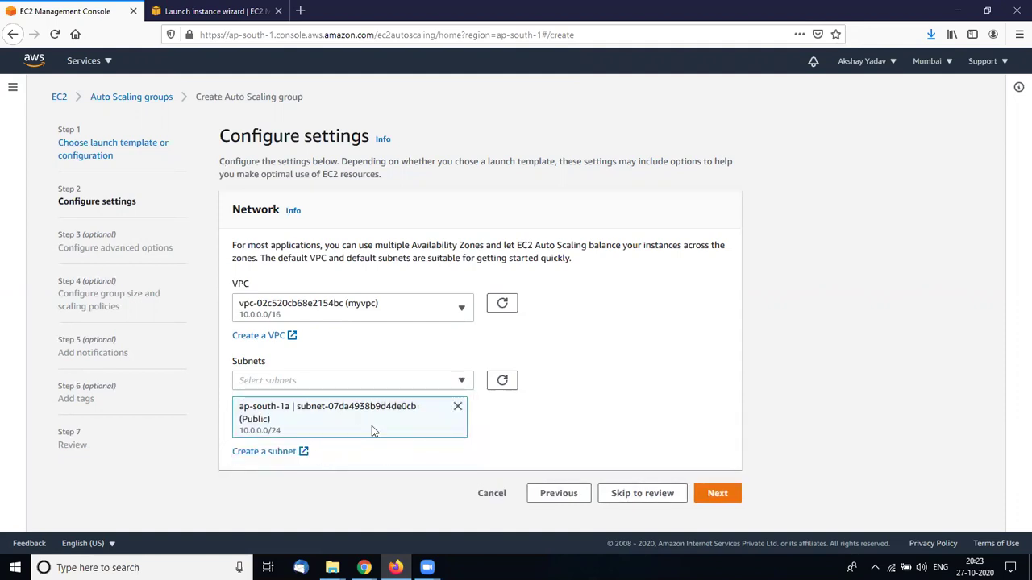
Drop the Public subnet, return to the Default VPC, and open Create subnet
{"action": "left_click", "coordinate": [457, 407]}
{"action": "left_click", "coordinate": [464, 304]}
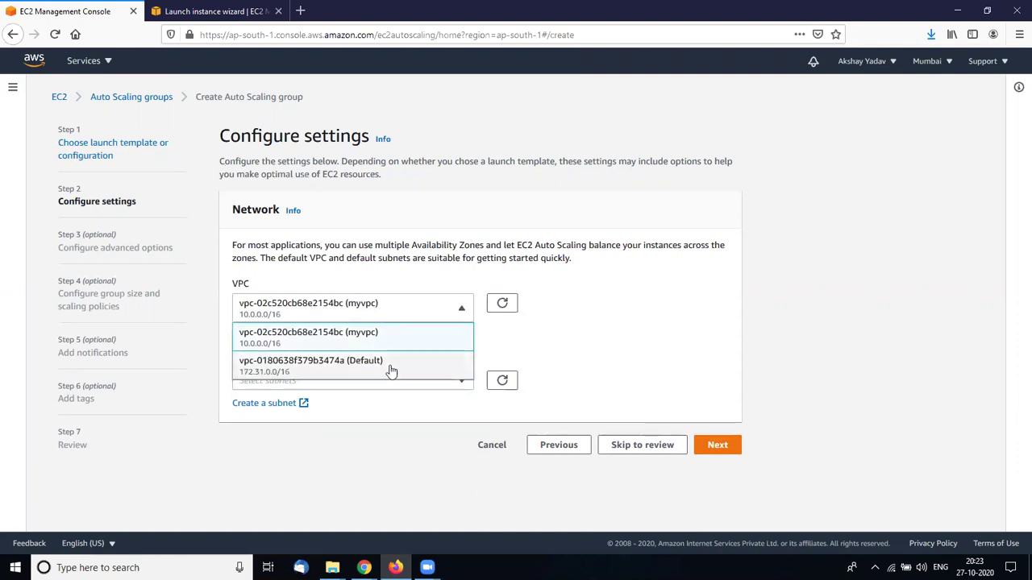
{"action": "left_click", "coordinate": [390, 369]}
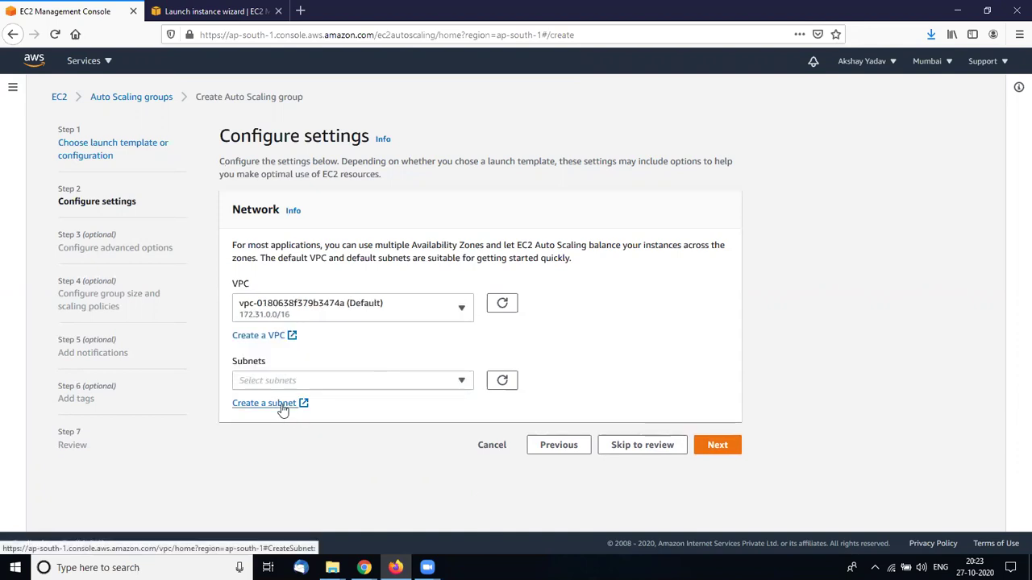
{"action": "left_click", "coordinate": [470, 383]}
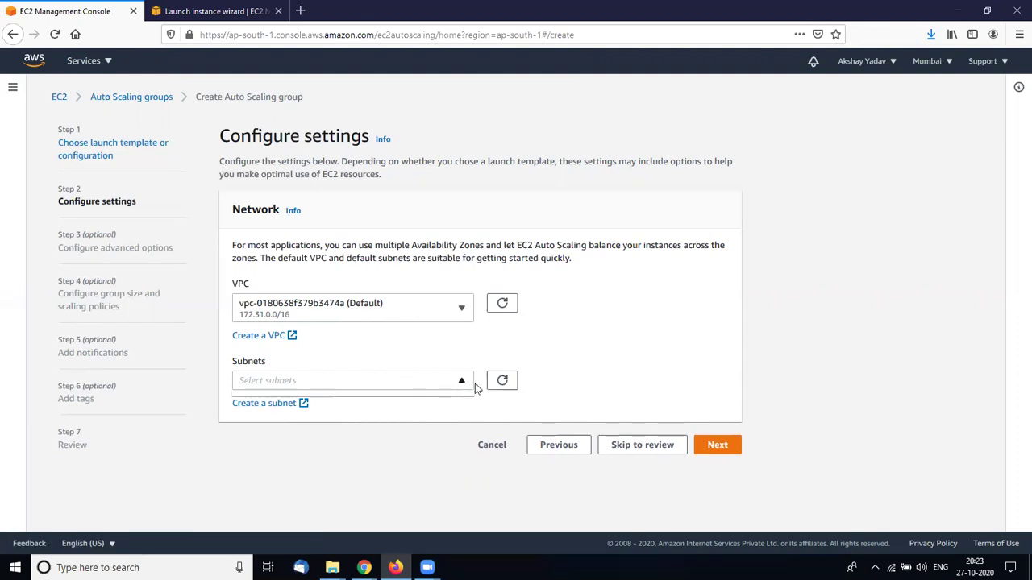
{"action": "left_click", "coordinate": [444, 418]}
{"action": "left_click", "coordinate": [269, 405]}
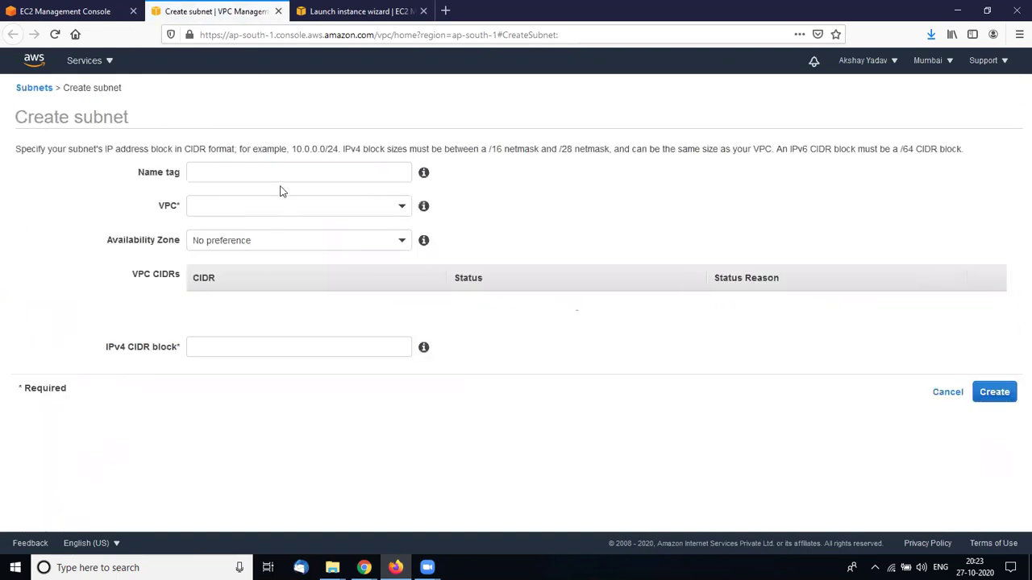
Set the new subnet to the Default VPC and ap-south-1a, then close the tab
{"action": "left_click", "coordinate": [267, 168]}
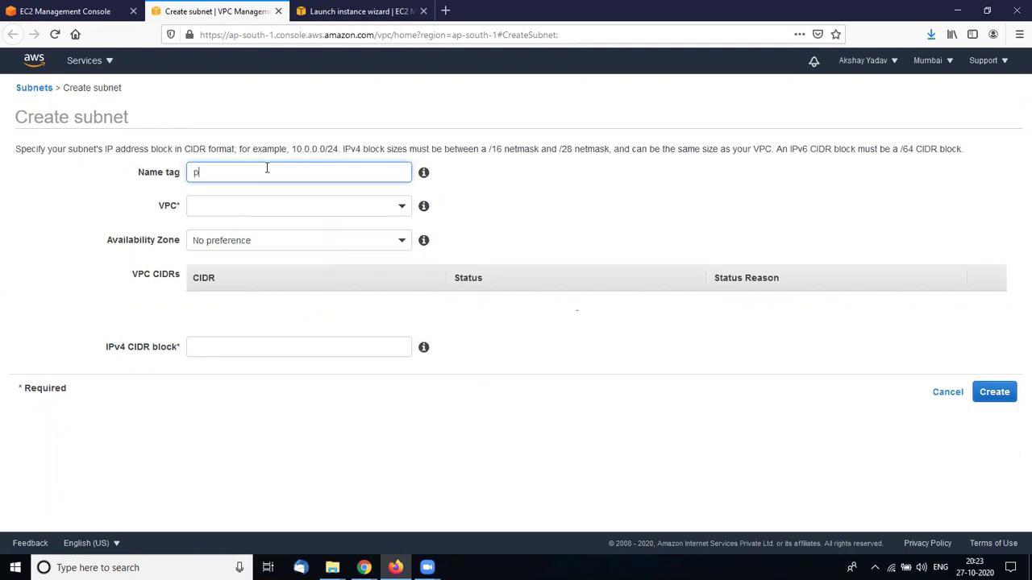
{"action": "left_click", "coordinate": [260, 208]}
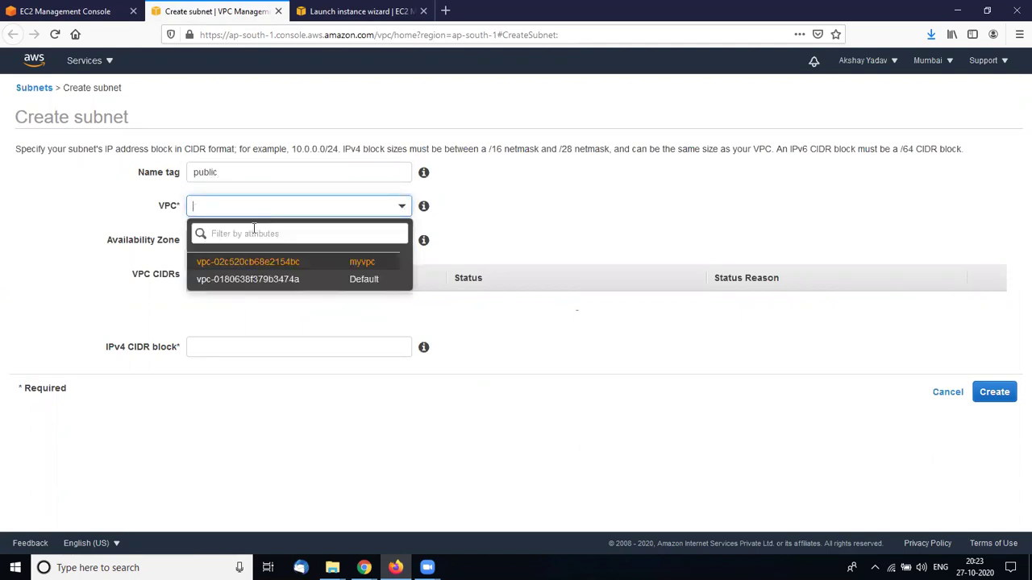
{"action": "left_click", "coordinate": [237, 279]}
{"action": "left_click", "coordinate": [282, 241]}
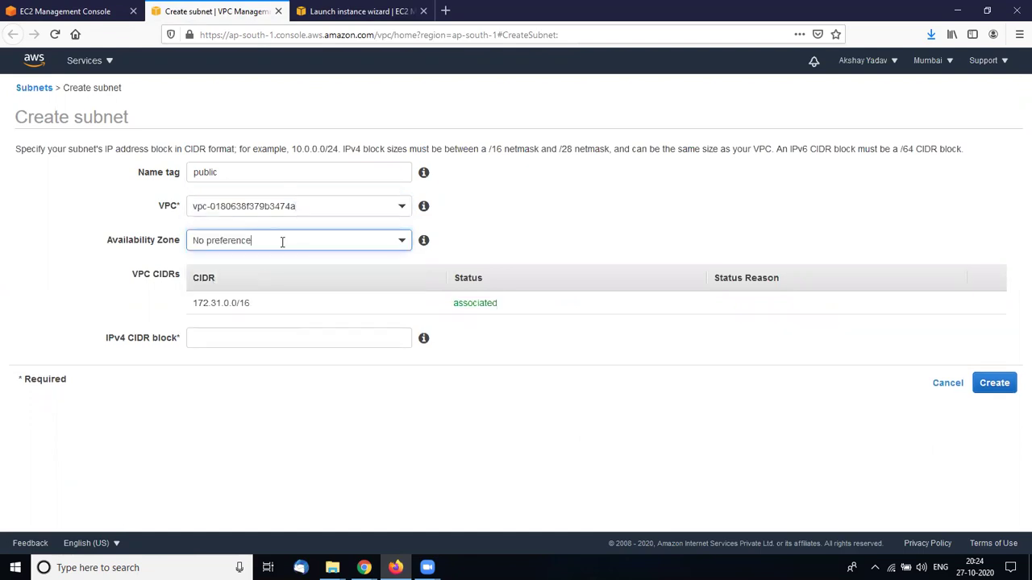
{"action": "left_click", "coordinate": [240, 326]}
{"action": "left_click", "coordinate": [279, 346]}
{"action": "left_click", "coordinate": [316, 419]}
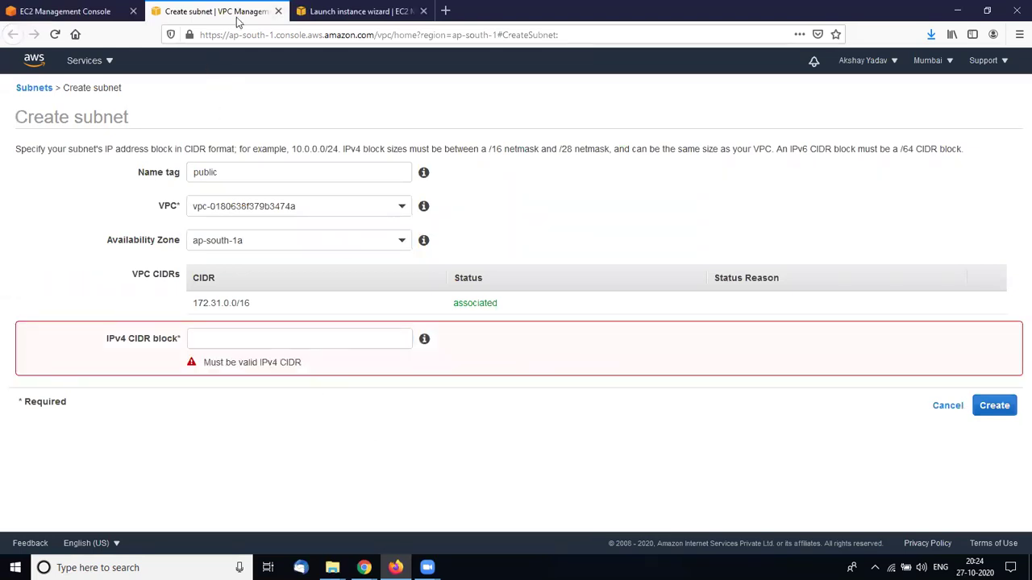
{"action": "left_click", "coordinate": [278, 11]}
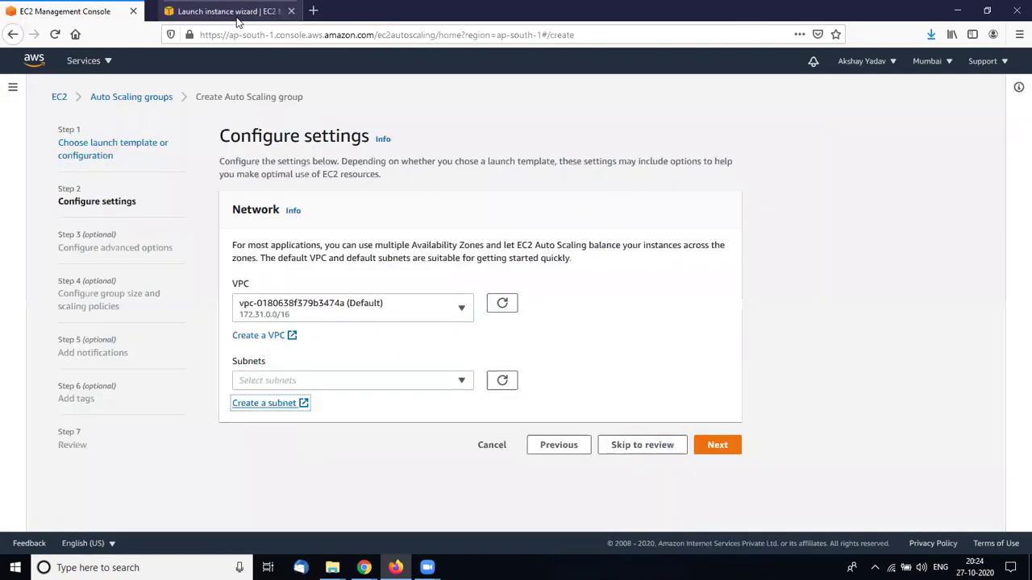
Choose myvpc with its Public subnet and continue to Configure advanced options
{"action": "left_click", "coordinate": [456, 306]}
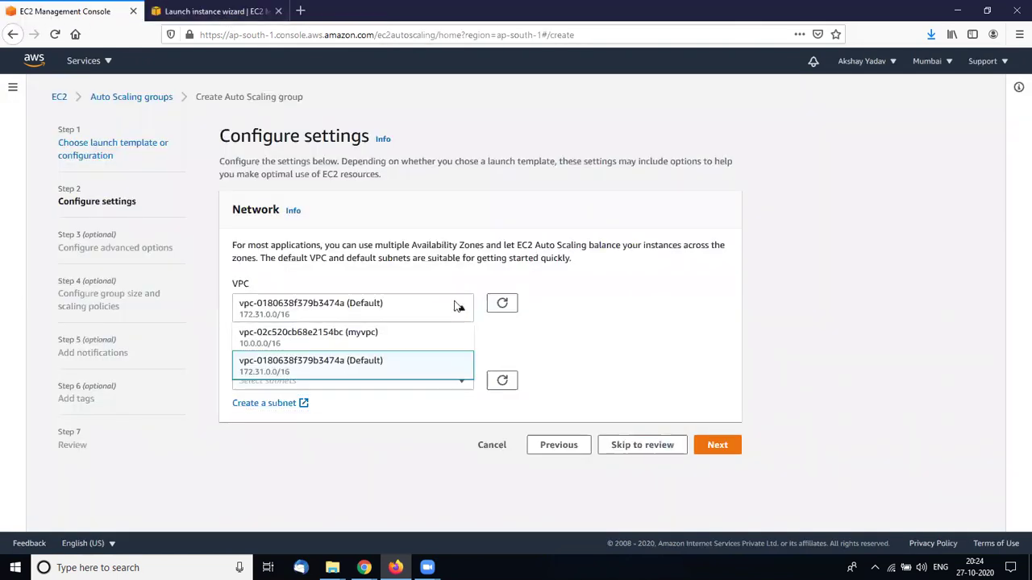
{"action": "left_click", "coordinate": [409, 341]}
{"action": "left_click", "coordinate": [461, 384]}
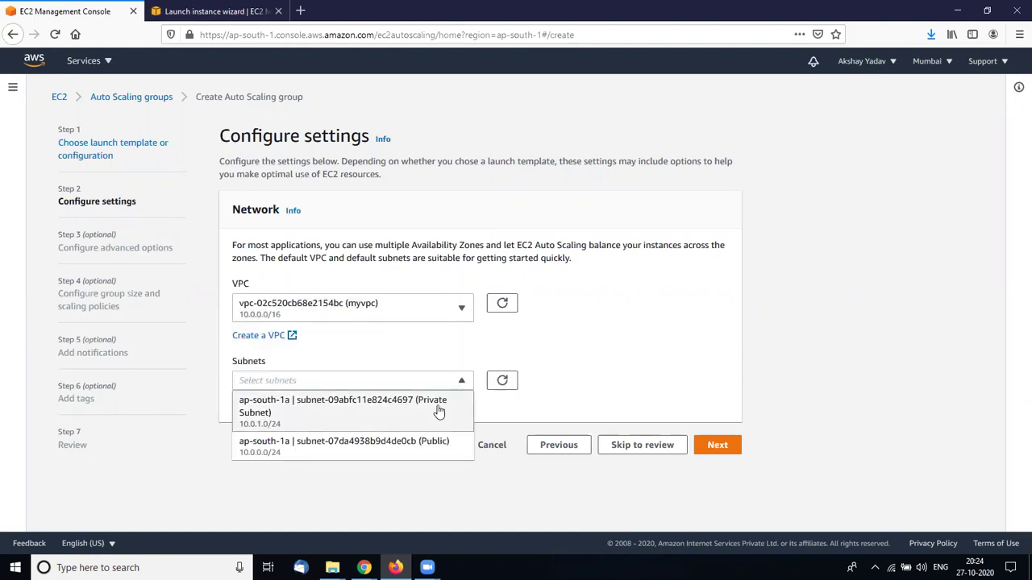
{"action": "left_click", "coordinate": [435, 447]}
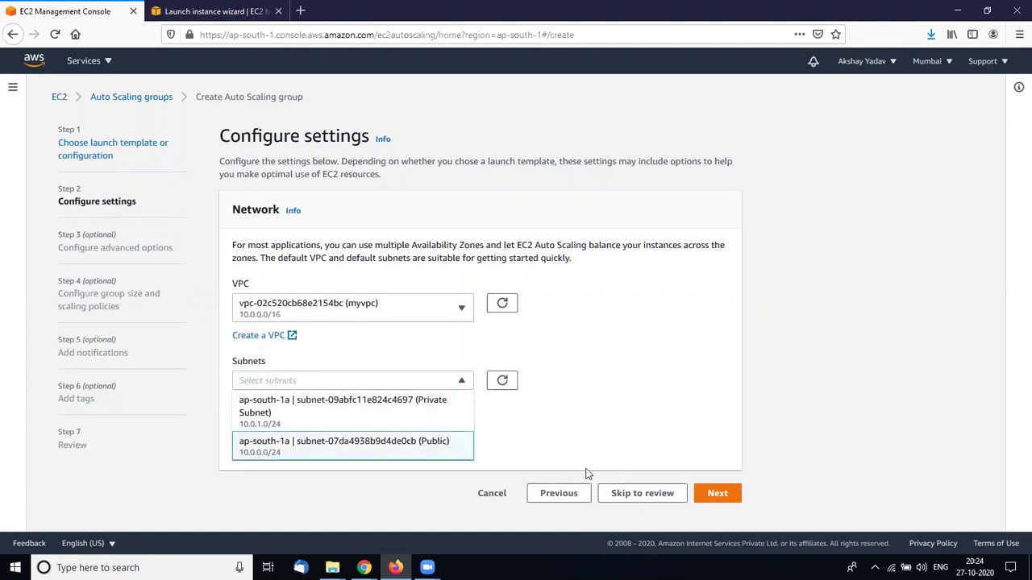
{"action": "left_click", "coordinate": [587, 474]}
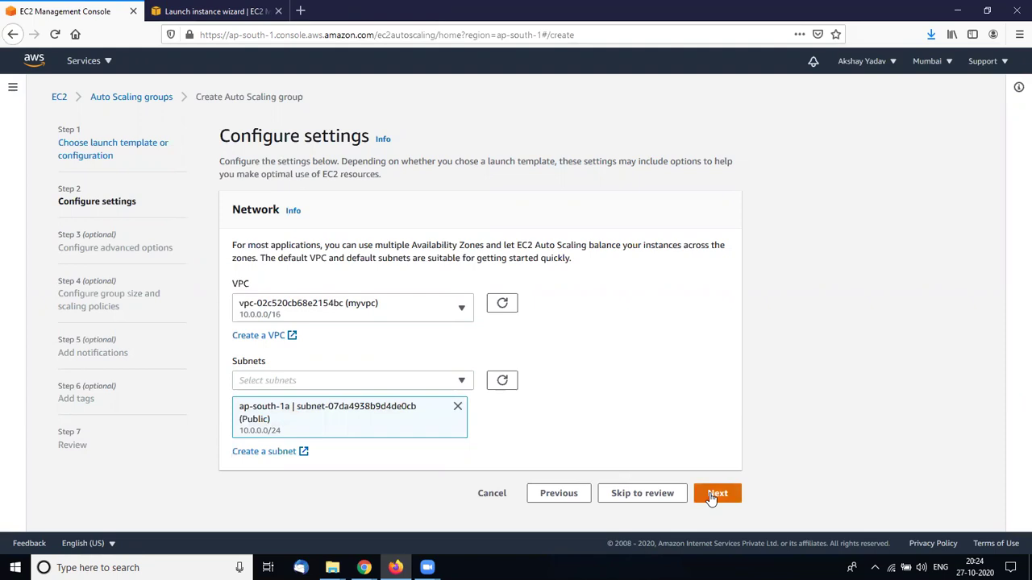
{"action": "left_click", "coordinate": [712, 495]}
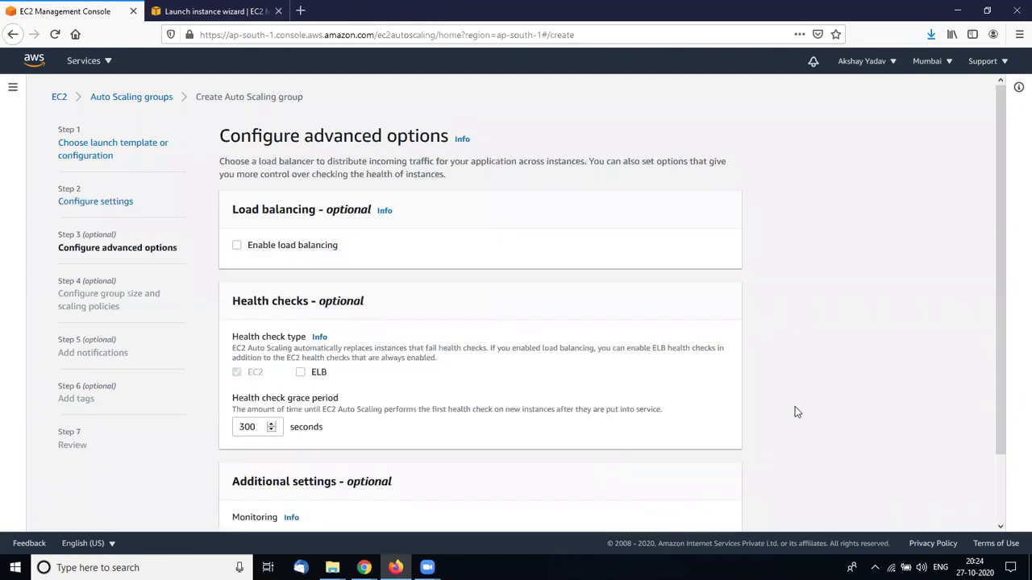
{"action": "scroll", "coordinate": [794, 412], "scroll_direction": "down", "scroll_amount": 2}
{"action": "scroll", "coordinate": [795, 412], "scroll_direction": "up", "scroll_amount": 2}
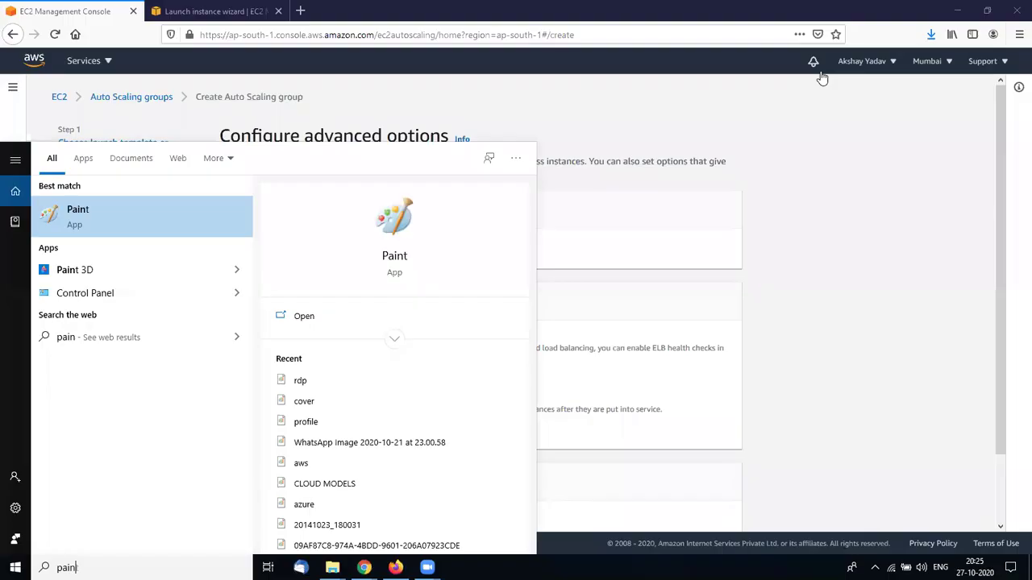
Launch Microsoft Paint from the Start menu search
{"action": "key", "text": "Return"}
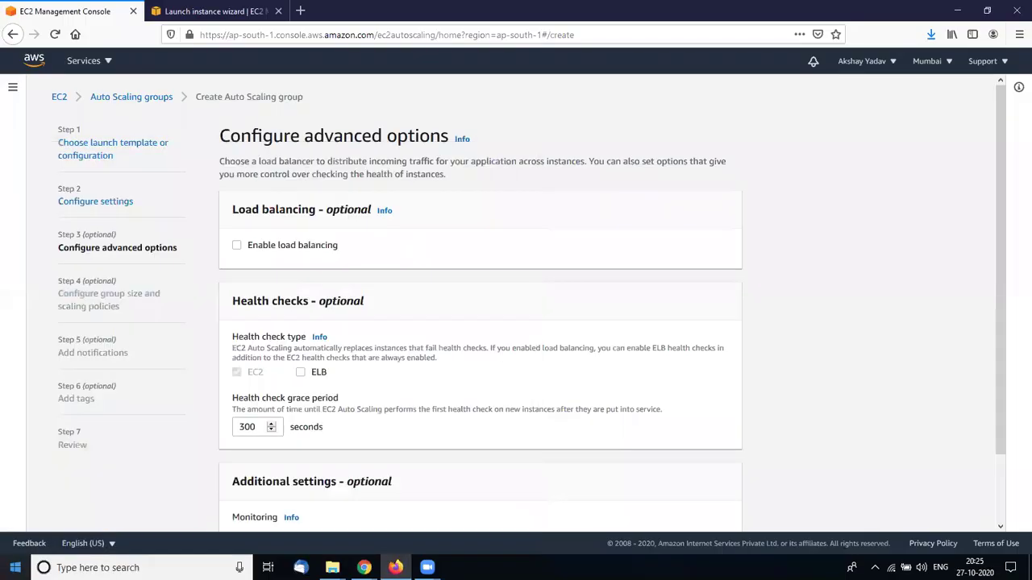
{"action": "key", "text": "super"}
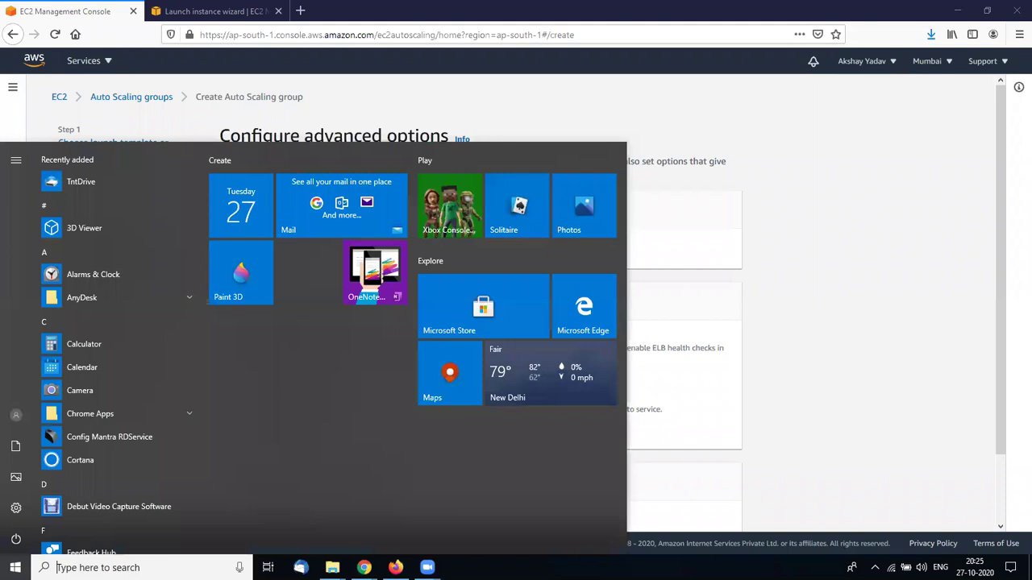
{"action": "type", "text": "pain"}
{"action": "key", "text": "Return"}
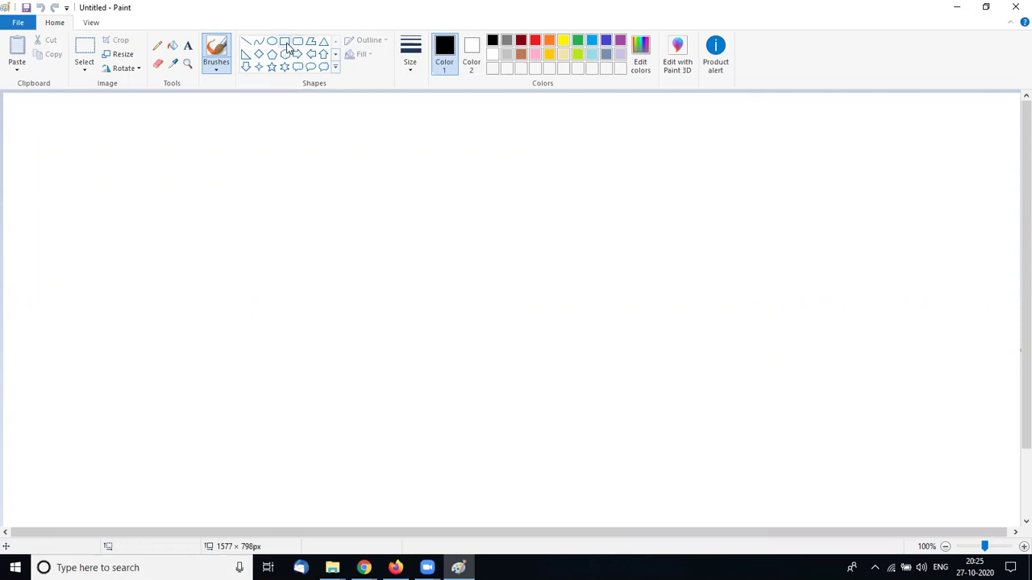
Draw three side-by-side rectangles across the canvas
{"action": "left_click", "coordinate": [285, 42]}
{"action": "left_click_drag", "start_coordinate": [162, 162], "coordinate": [343, 278]}
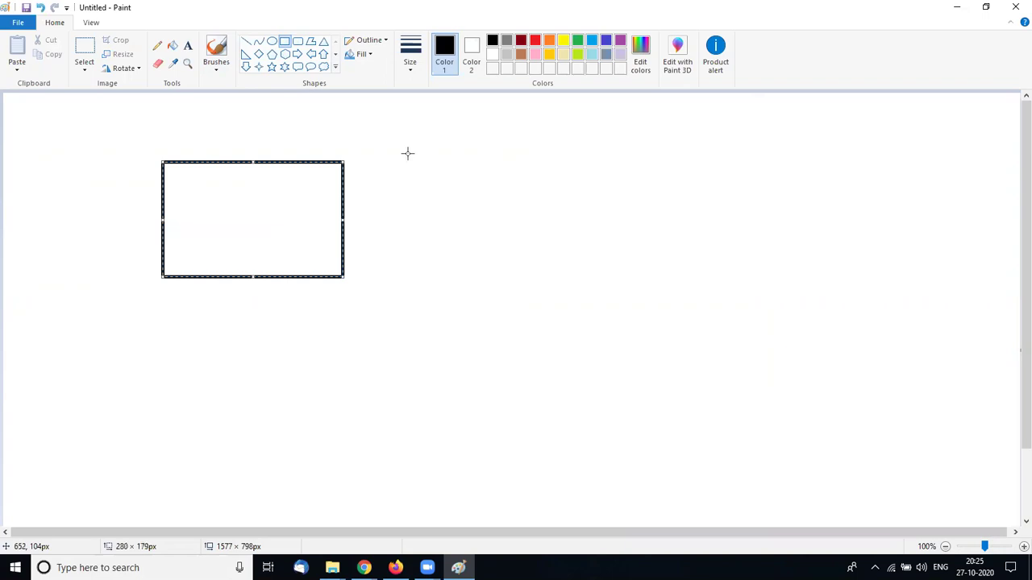
{"action": "mouse_move", "coordinate": [403, 160]}
{"action": "left_mouse_down"}
{"action": "mouse_move", "coordinate": [570, 245]}
{"action": "mouse_move", "coordinate": [603, 279]}
{"action": "left_mouse_up"}
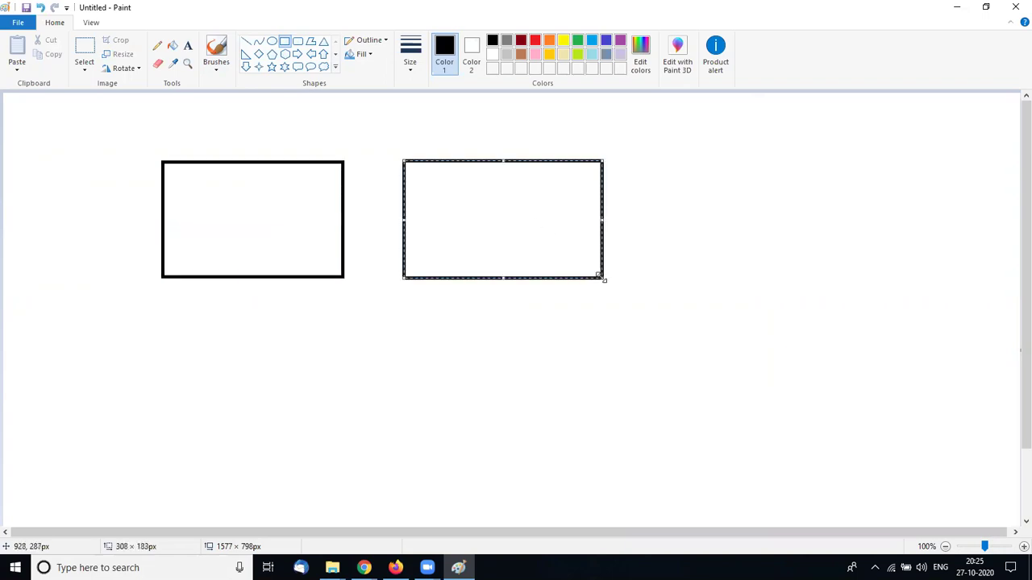
{"action": "left_click_drag", "start_coordinate": [643, 161], "coordinate": [856, 278]}
{"action": "left_click", "coordinate": [769, 362]}
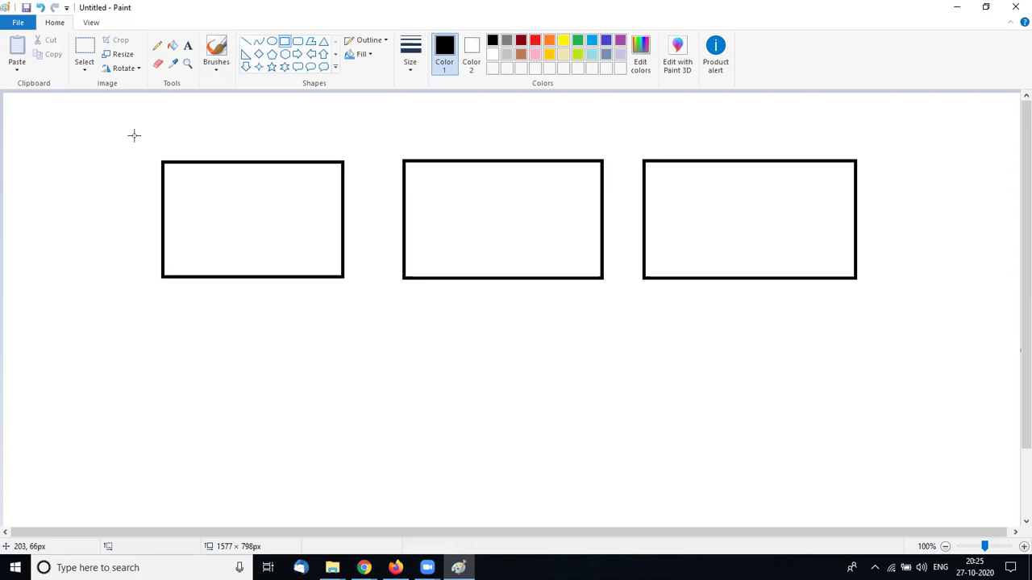
Label the left, middle and right rectangles 1, 2 and 3
{"action": "left_click", "coordinate": [188, 46]}
{"action": "left_click", "coordinate": [175, 202]}
{"action": "type", "text": "1"}
{"action": "left_click", "coordinate": [486, 214]}
{"action": "left_click", "coordinate": [481, 202]}
{"action": "type", "text": "2"}
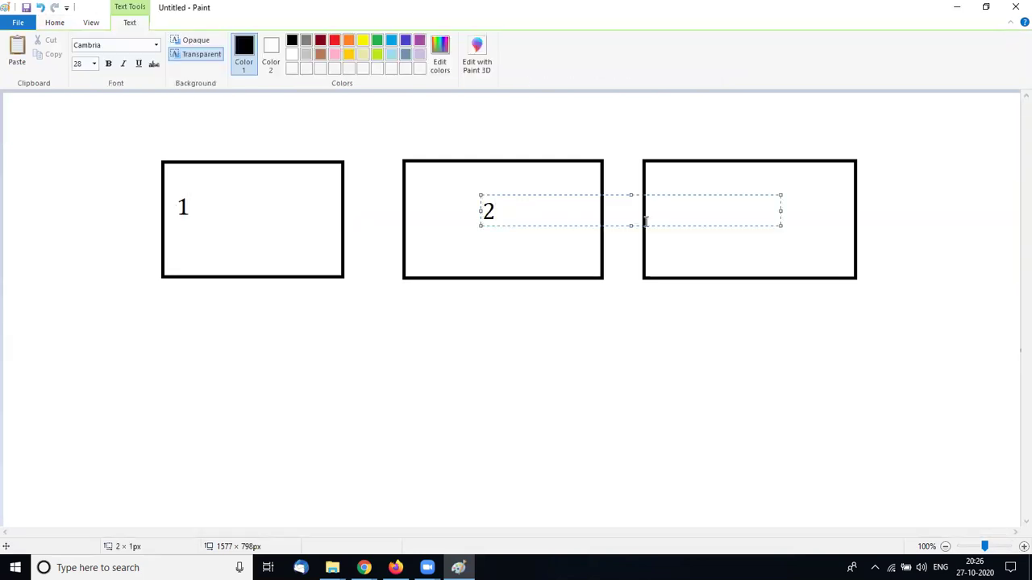
{"action": "left_click", "coordinate": [819, 252]}
{"action": "left_click", "coordinate": [691, 192]}
{"action": "type", "text": "3"}
{"action": "left_click", "coordinate": [451, 327]}
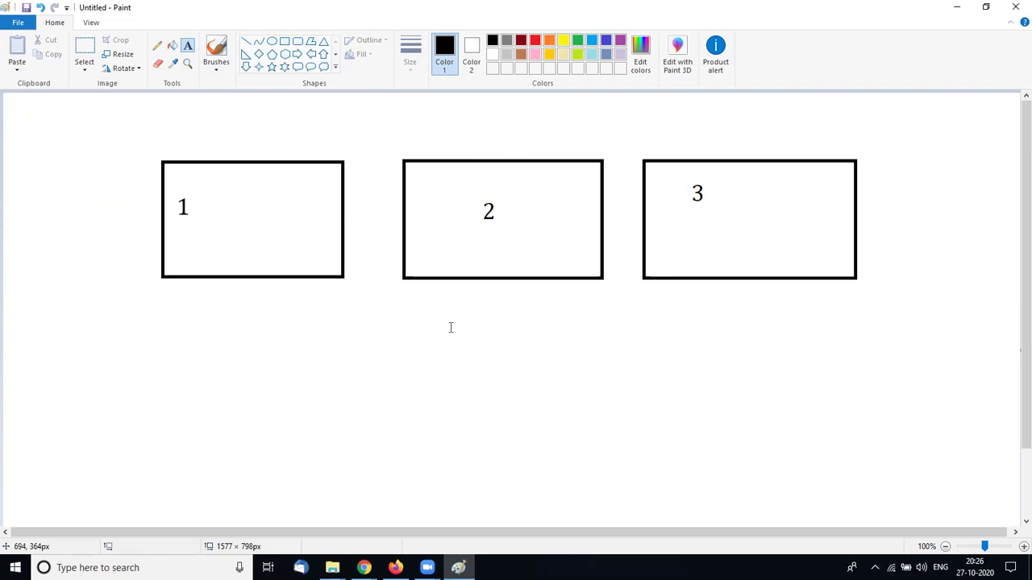
{"action": "key", "text": "alt+Tab"}
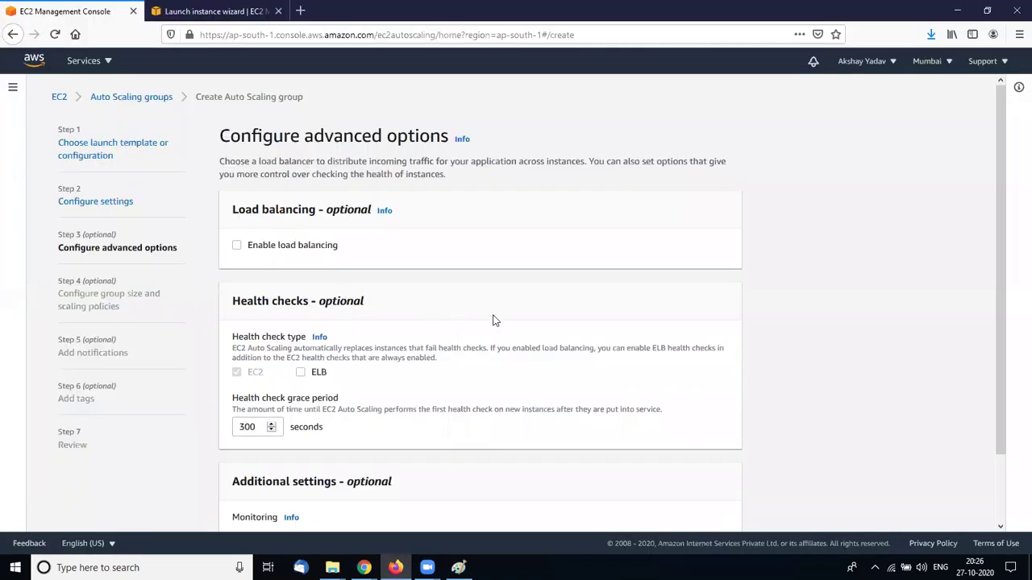
Continue to the group size and scaling policies step
{"action": "scroll", "coordinate": [330, 241], "scroll_direction": "down", "scroll_amount": 1}
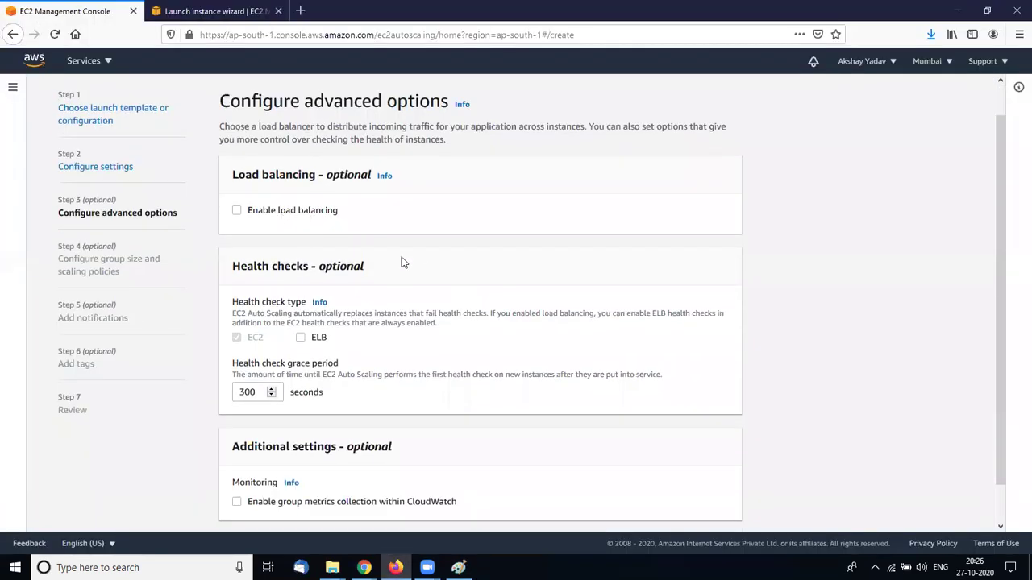
{"action": "scroll", "coordinate": [467, 298], "scroll_direction": "down", "scroll_amount": 1}
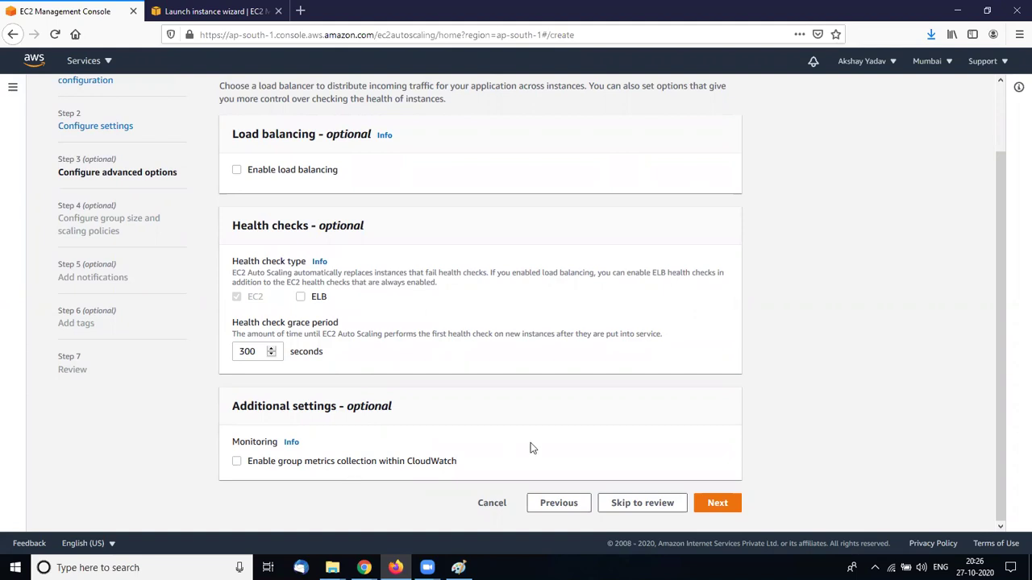
{"action": "scroll", "coordinate": [531, 448], "scroll_direction": "up", "scroll_amount": 2}
{"action": "scroll", "coordinate": [530, 448], "scroll_direction": "down", "scroll_amount": 2}
{"action": "left_click", "coordinate": [717, 503]}
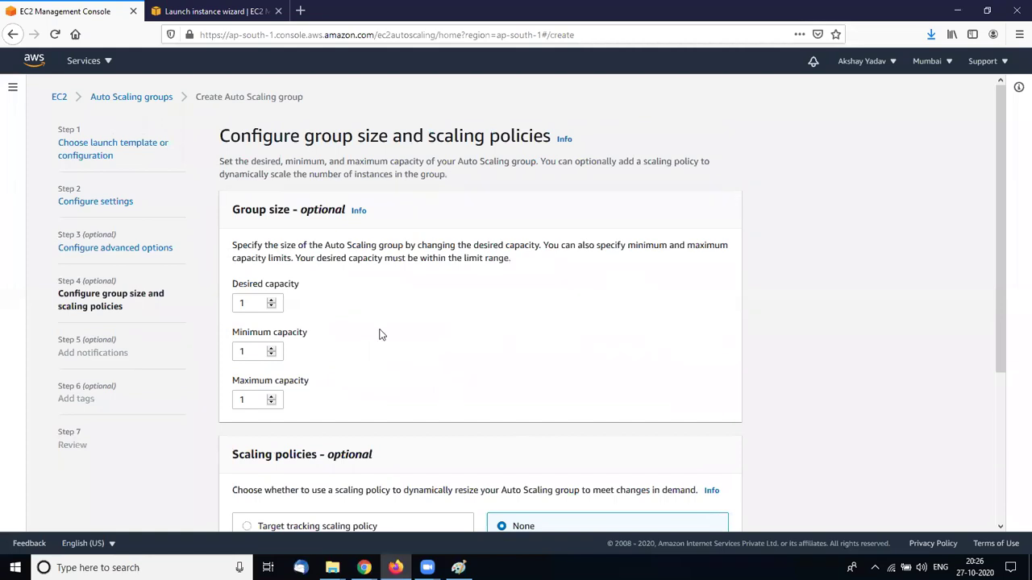
{"action": "scroll", "coordinate": [381, 334], "scroll_direction": "down", "scroll_amount": 1}
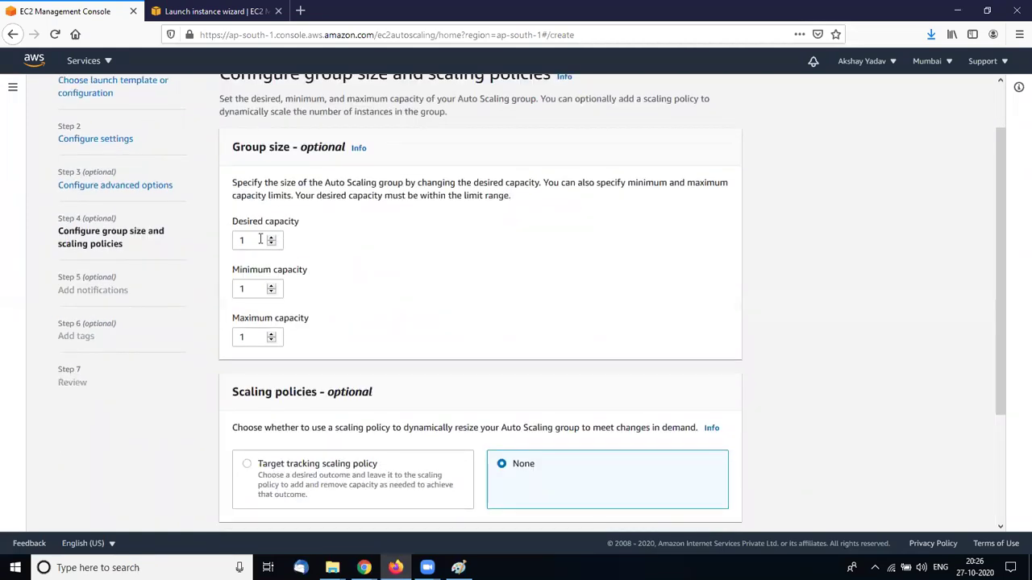
Set Desired capacity and Minimum capacity to 2
{"action": "left_click", "coordinate": [260, 240]}
{"action": "double_click", "coordinate": [260, 240]}
{"action": "type", "text": "2"}
{"action": "left_click", "coordinate": [251, 292]}
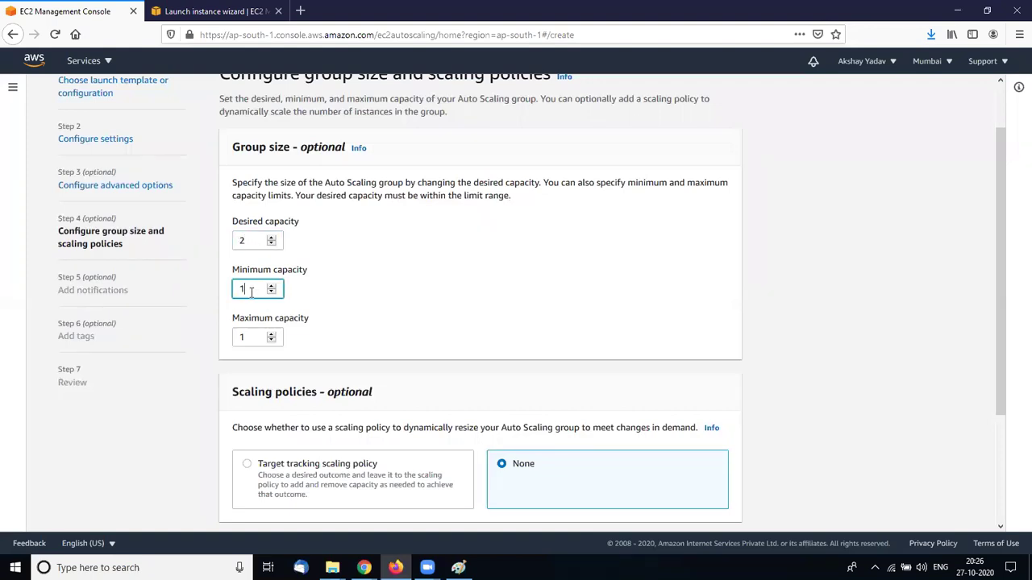
{"action": "double_click", "coordinate": [250, 292]}
{"action": "type", "text": "2"}
Set Maximum capacity to 20 after correcting several mistyped entries
{"action": "double_click", "coordinate": [249, 336]}
{"action": "type", "text": "0"}
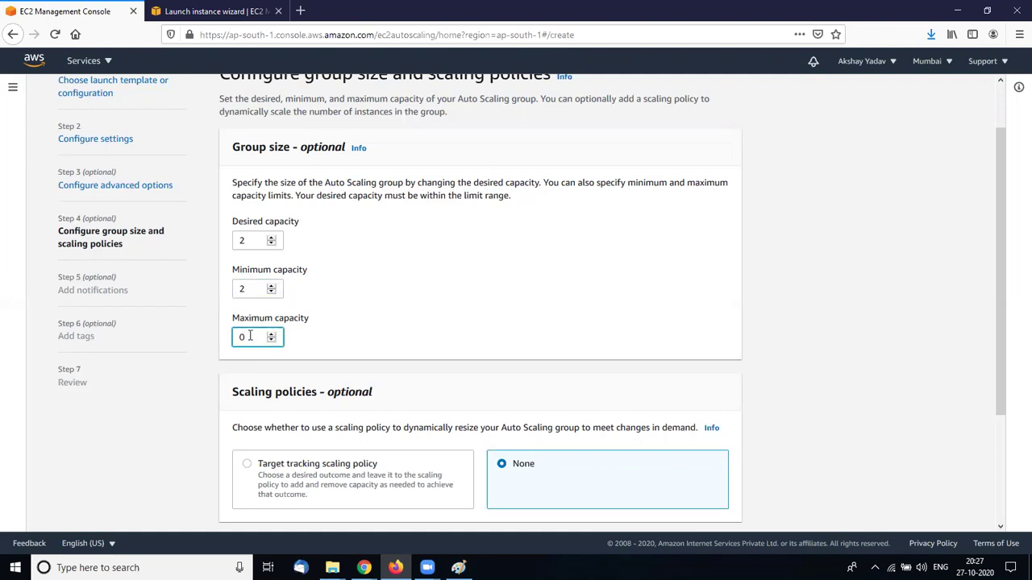
{"action": "key", "text": "BackSpace"}
{"action": "type", "text": "2"}
{"action": "key", "text": "BackSpace"}
{"action": "type", "text": "0"}
{"action": "key", "text": "BackSpace"}
{"action": "type", "text": "3"}
{"action": "left_click", "coordinate": [359, 378]}
{"action": "left_click", "coordinate": [260, 338]}
{"action": "key", "text": "BackSpace"}
{"action": "type", "text": "0"}
{"action": "key", "text": "BackSpace"}
{"action": "type", "text": "20"}
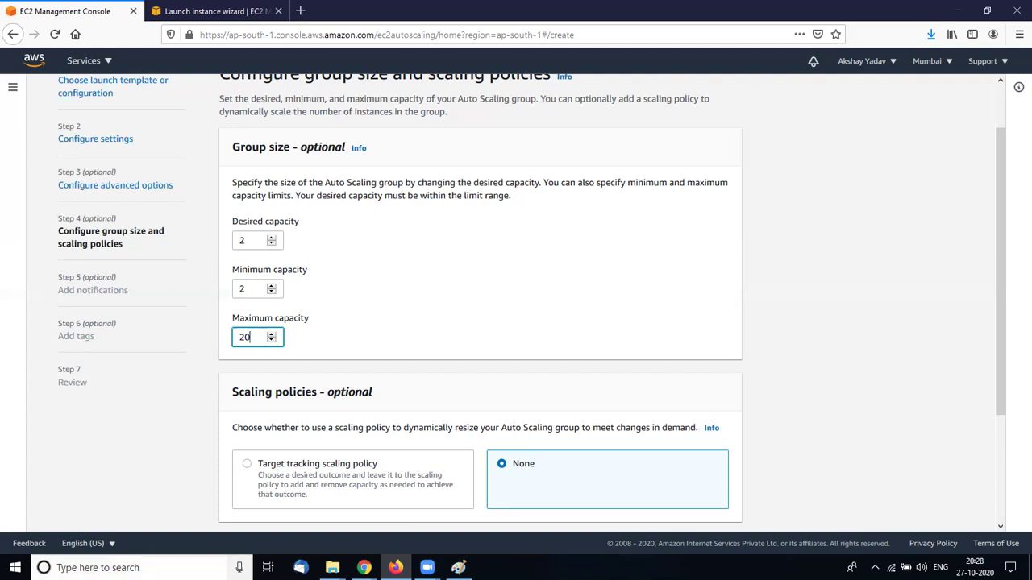
{"action": "left_click", "coordinate": [202, 567]}
Clear the numbered diagram and draw two small stacked rectangles at top left
{"action": "left_click", "coordinate": [458, 568]}
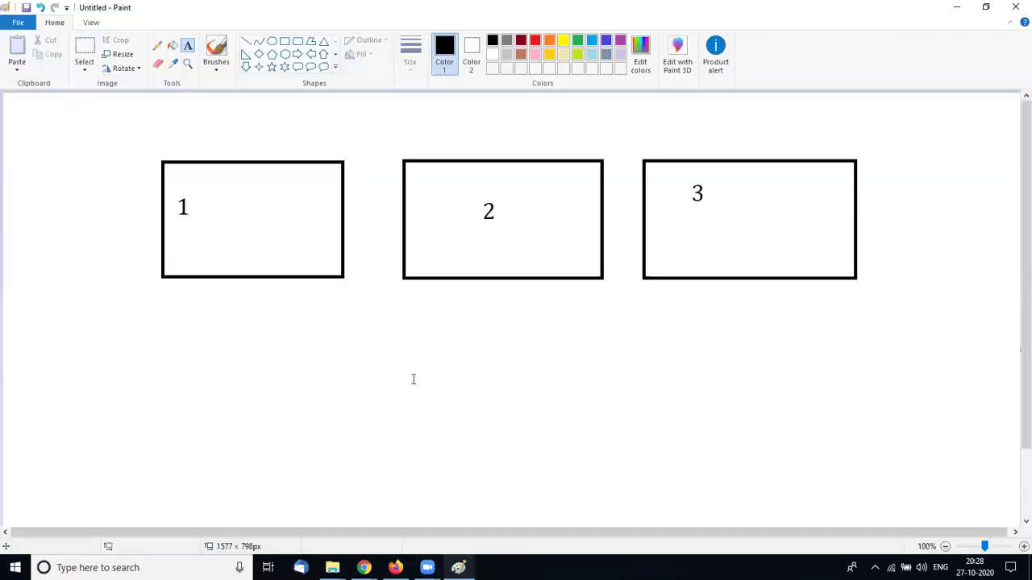
{"action": "key", "text": "ctrl+z"}
{"action": "key", "text": "ctrl+z"}
{"action": "key", "text": "ctrl+z"}
{"action": "key", "text": "ctrl+z"}
{"action": "key", "text": "ctrl+z"}
{"action": "key", "text": "ctrl+z"}
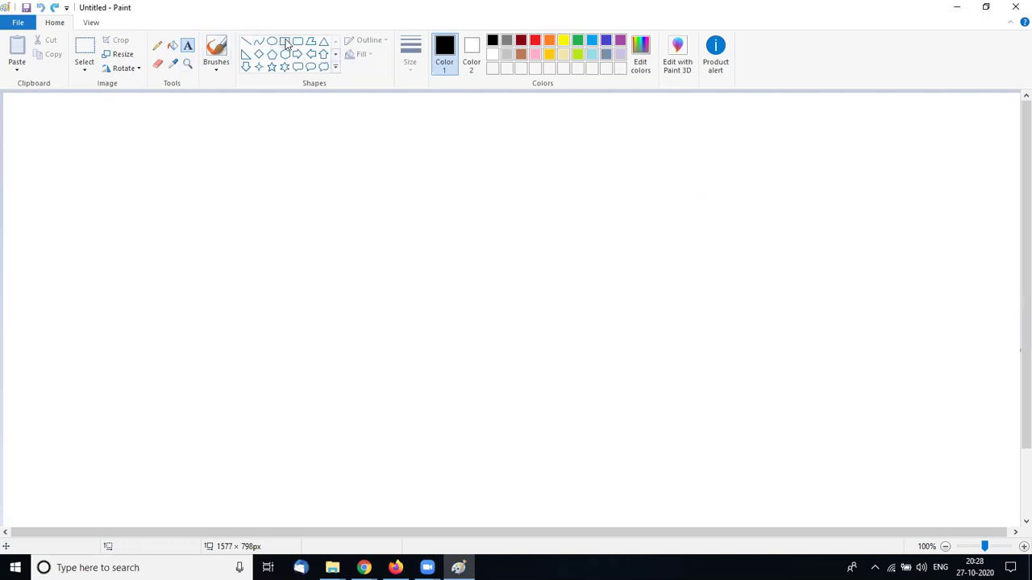
{"action": "left_click", "coordinate": [285, 41]}
{"action": "left_click_drag", "start_coordinate": [135, 124], "coordinate": [249, 149]}
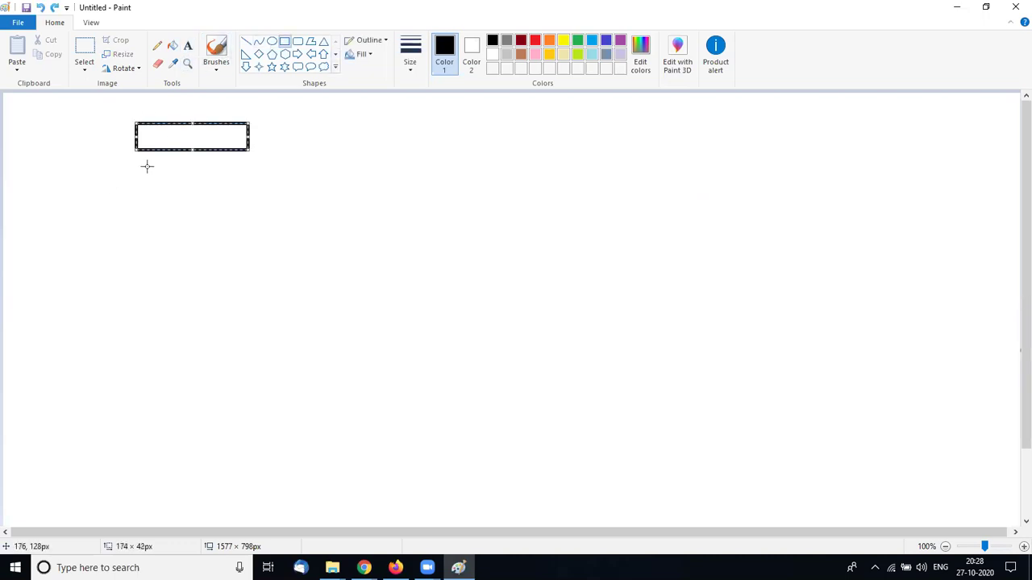
{"action": "left_click_drag", "start_coordinate": [137, 165], "coordinate": [252, 186]}
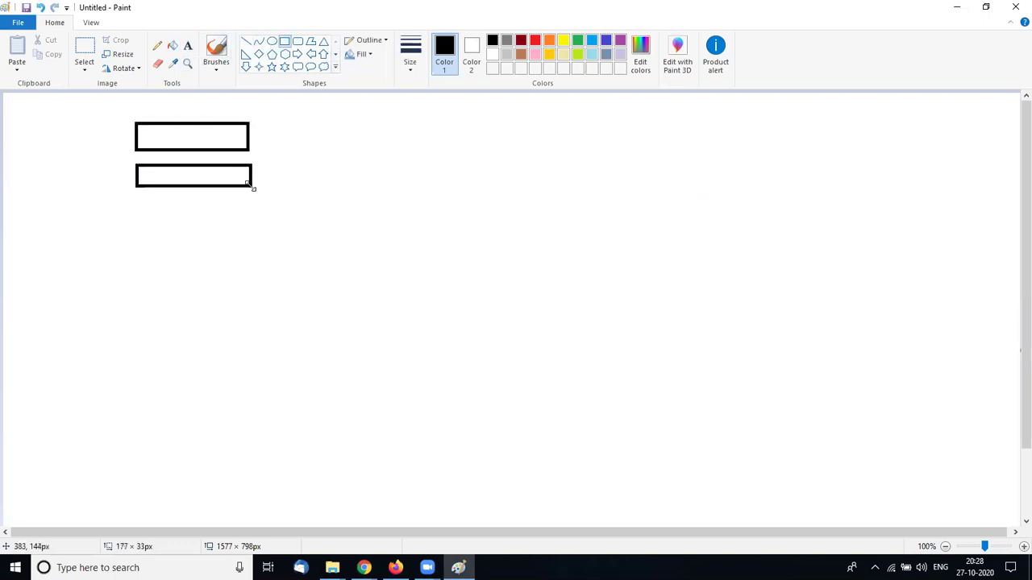
{"action": "left_click", "coordinate": [291, 164]}
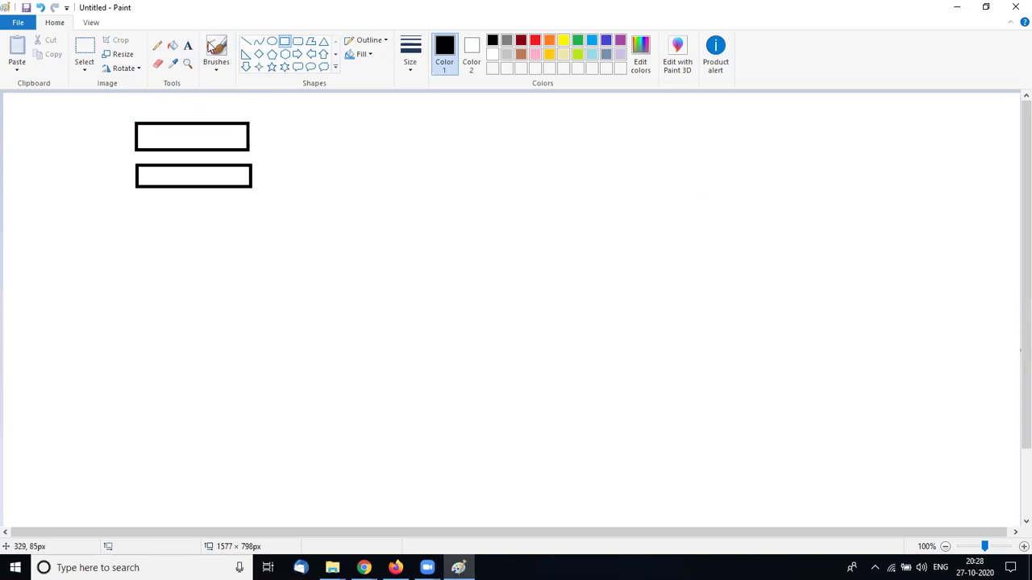
Cross the lower rectangle with an X, then add a crossed-out rectangle to the right
{"action": "left_click", "coordinate": [246, 41]}
{"action": "left_click_drag", "start_coordinate": [170, 162], "coordinate": [246, 205]}
{"action": "left_click_drag", "start_coordinate": [230, 160], "coordinate": [179, 210]}
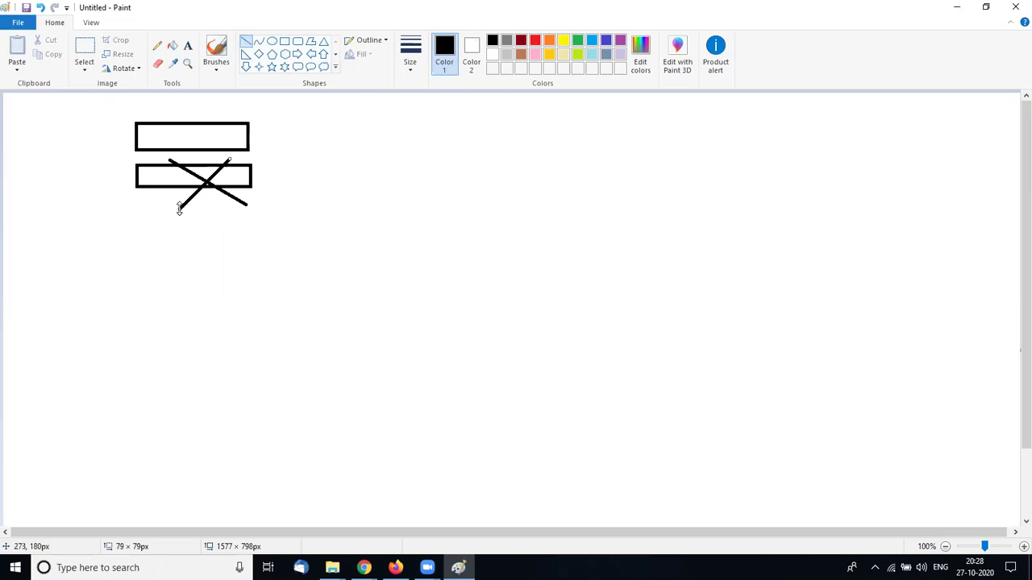
{"action": "left_click", "coordinate": [284, 43]}
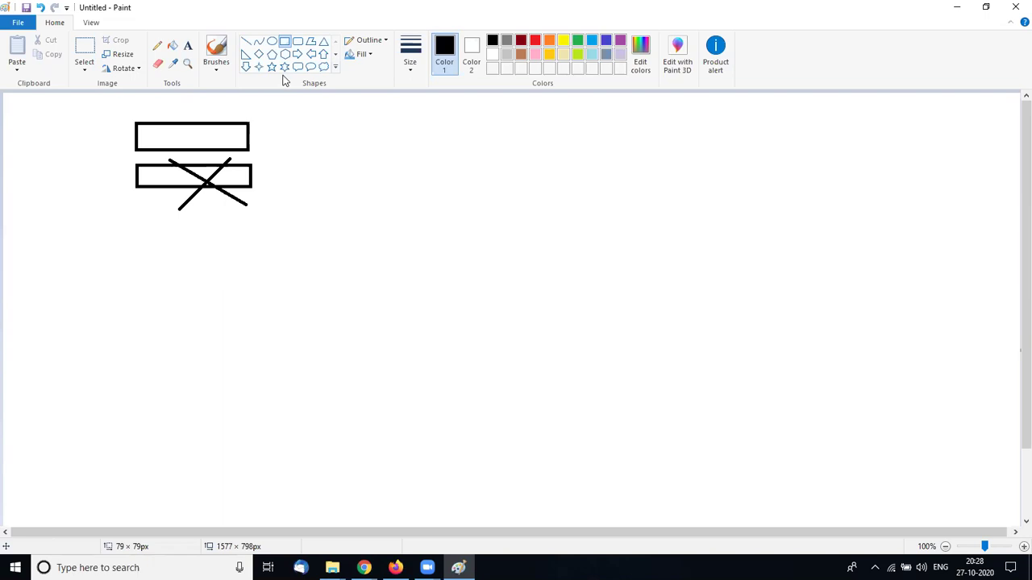
{"action": "mouse_move", "coordinate": [264, 124]}
{"action": "left_mouse_down"}
{"action": "mouse_move", "coordinate": [371, 156]}
{"action": "mouse_move", "coordinate": [408, 147]}
{"action": "left_mouse_up"}
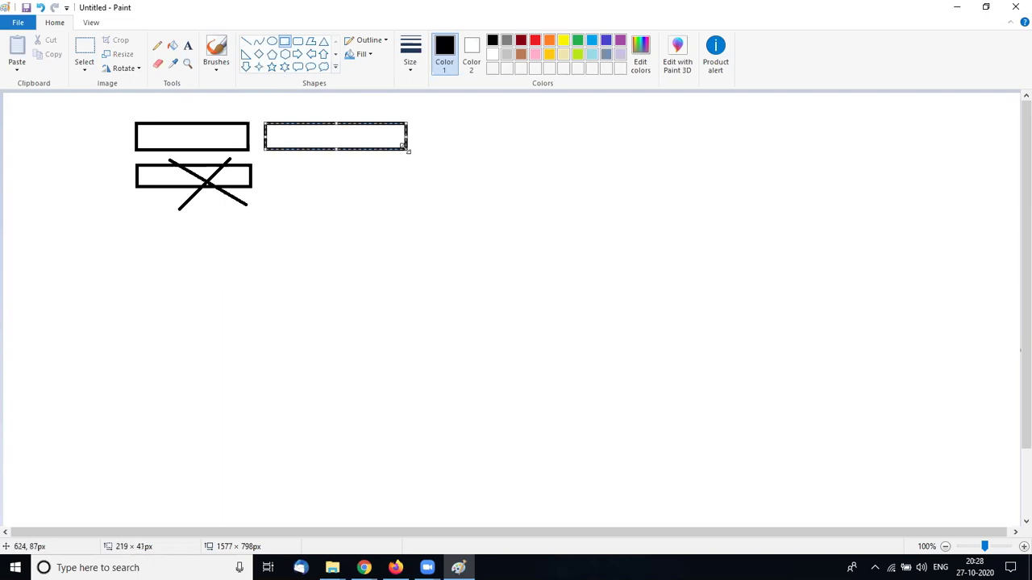
{"action": "left_click", "coordinate": [246, 41]}
{"action": "left_click_drag", "start_coordinate": [300, 109], "coordinate": [377, 173]}
{"action": "left_click_drag", "start_coordinate": [366, 117], "coordinate": [320, 175]}
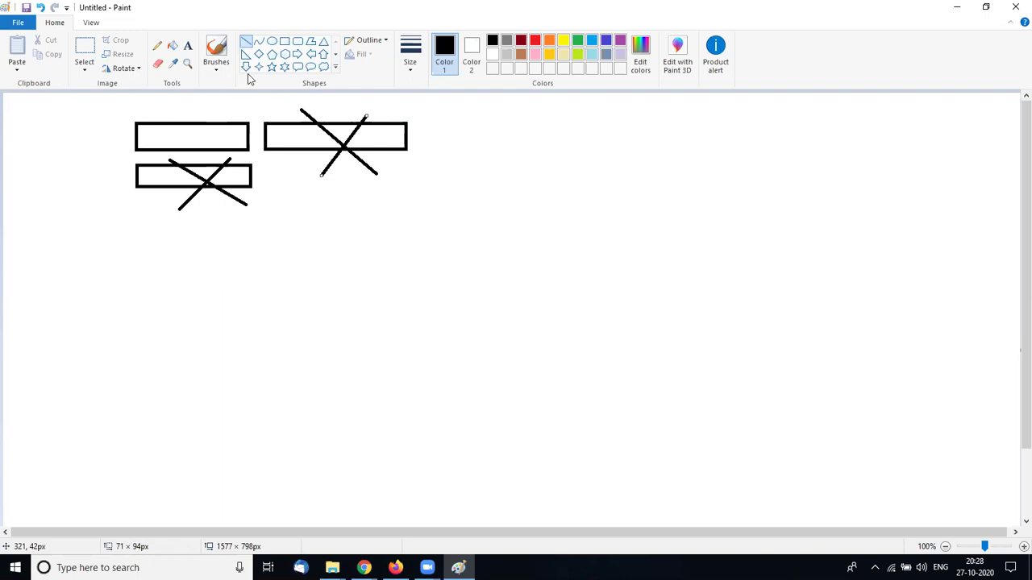
Draw a third empty rectangle further right in the top row
{"action": "left_click", "coordinate": [284, 42]}
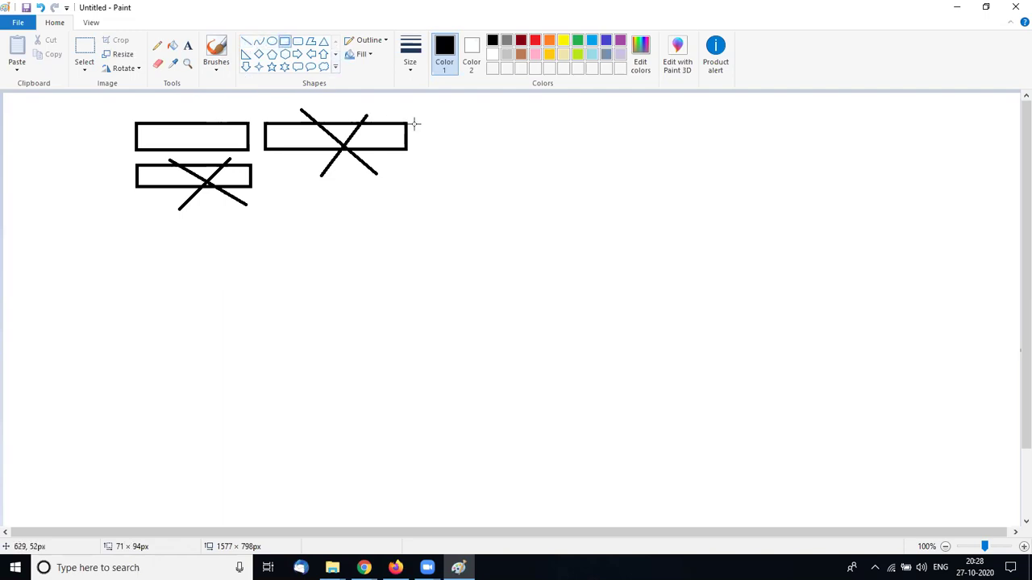
{"action": "left_click_drag", "start_coordinate": [417, 123], "coordinate": [528, 153]}
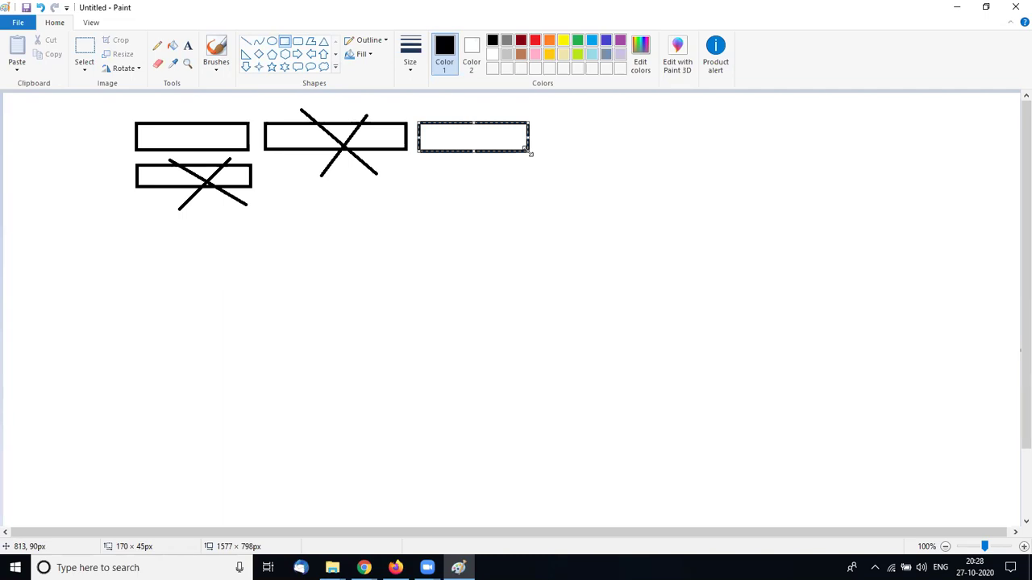
{"action": "key", "text": "alt+Tab"}
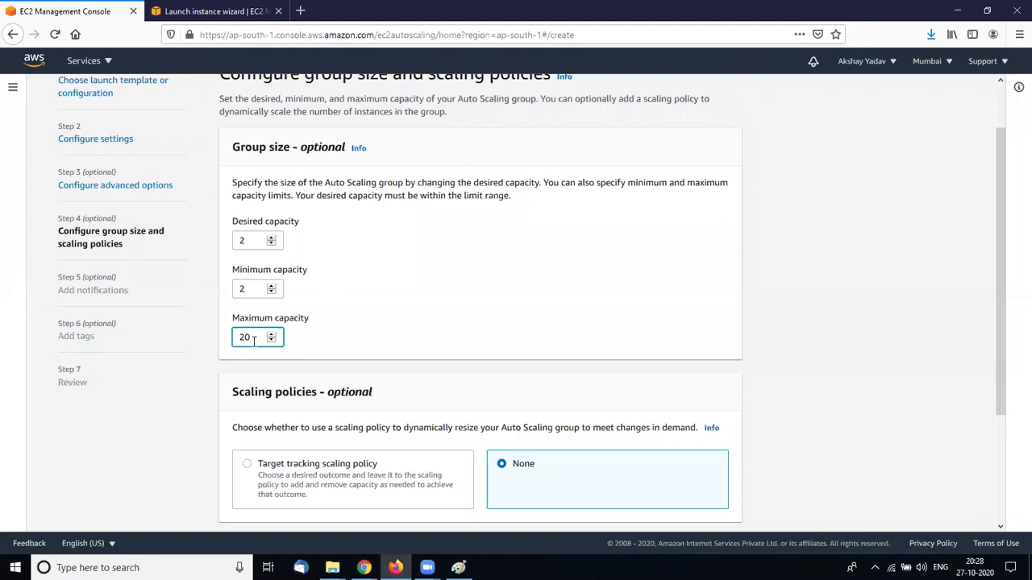
{"action": "key", "text": "alt+Tab"}
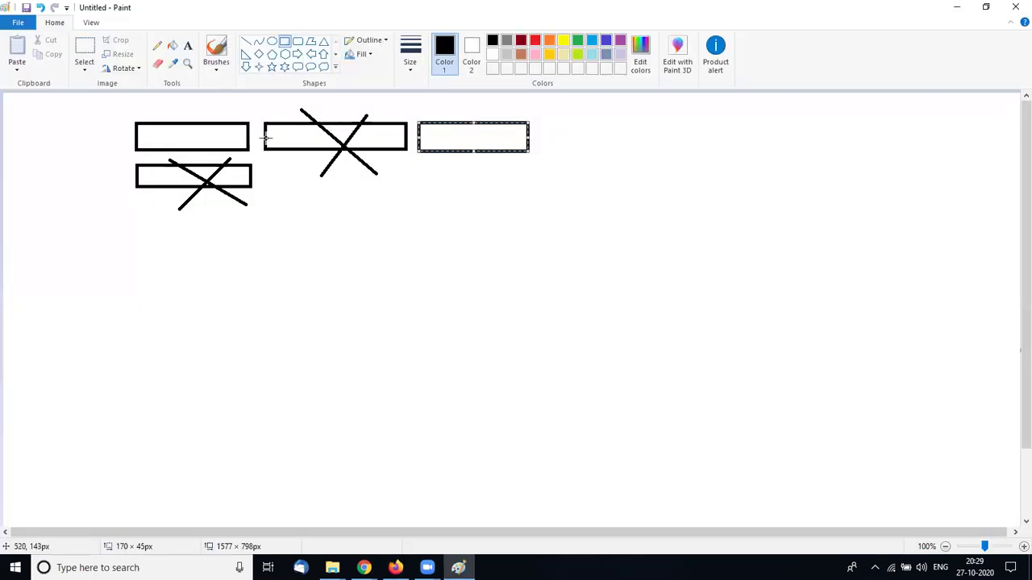
{"action": "left_click", "coordinate": [187, 46]}
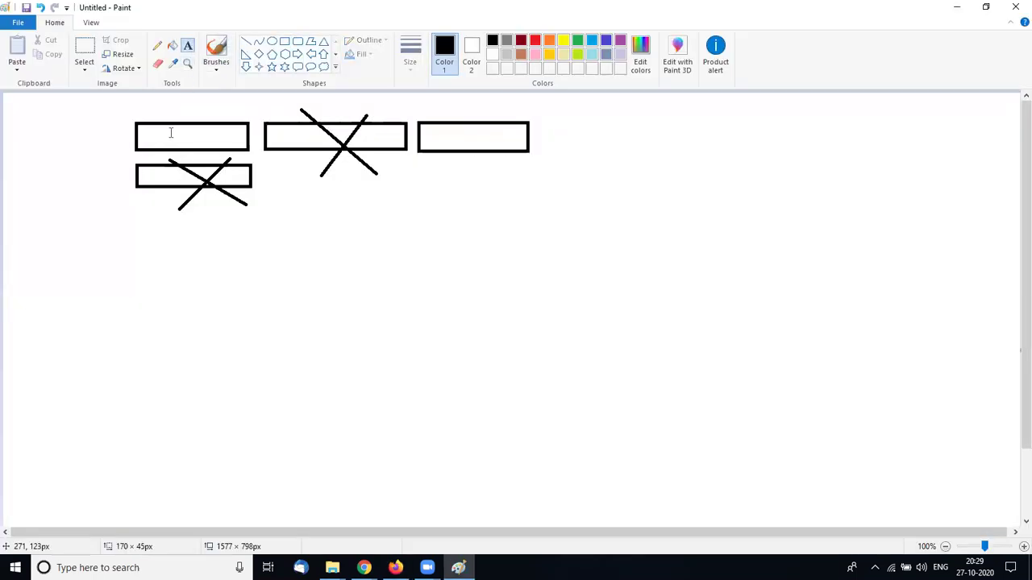
Label the first and third rectangles 90%
{"action": "left_click", "coordinate": [164, 123]}
{"action": "type", "text": "90"}
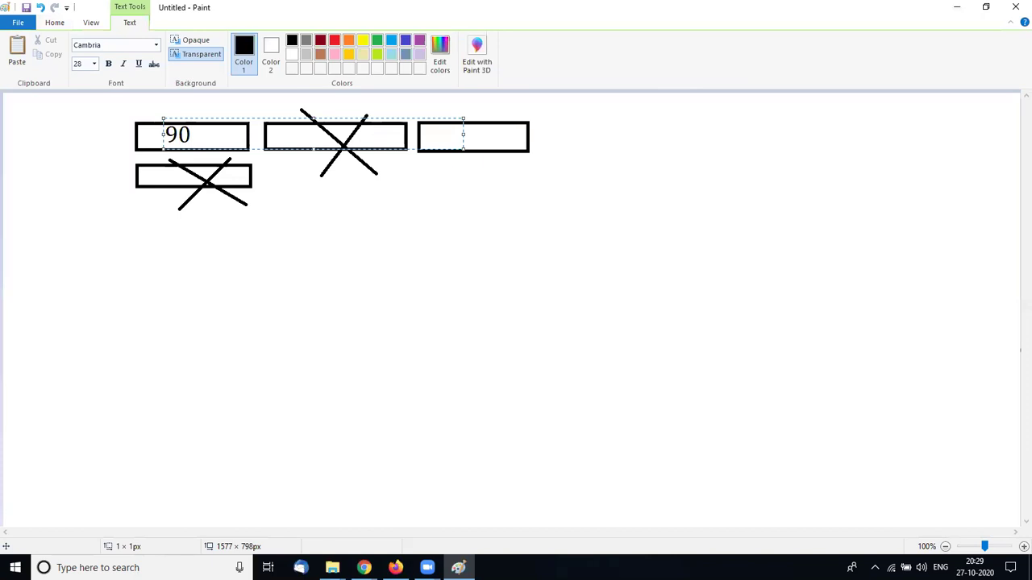
{"action": "type", "text": "&"}
{"action": "key", "text": "BackSpace"}
{"action": "type", "text": "%"}
{"action": "left_click", "coordinate": [490, 137]}
{"action": "type", "text": "90%"}
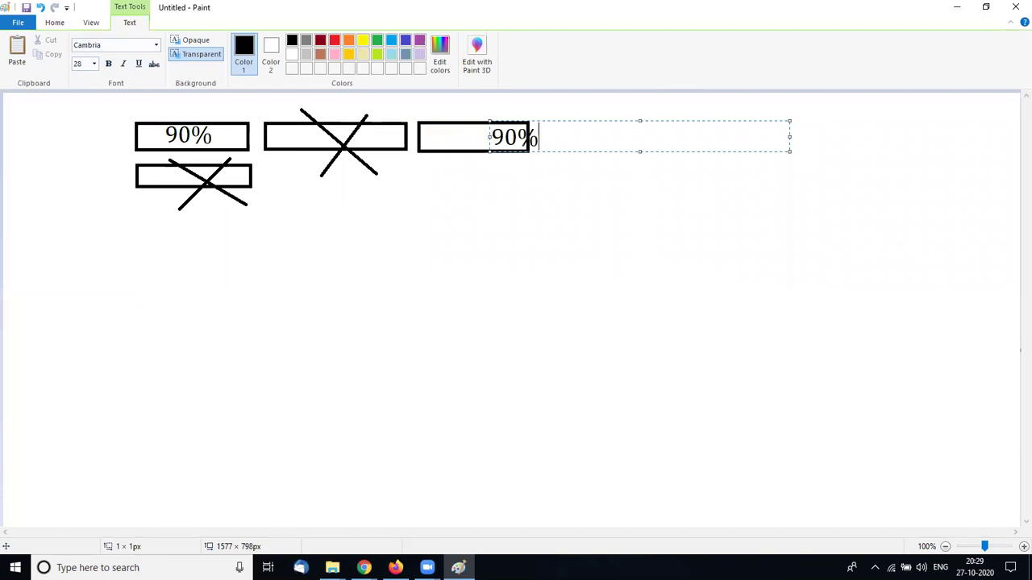
{"action": "left_click", "coordinate": [400, 203]}
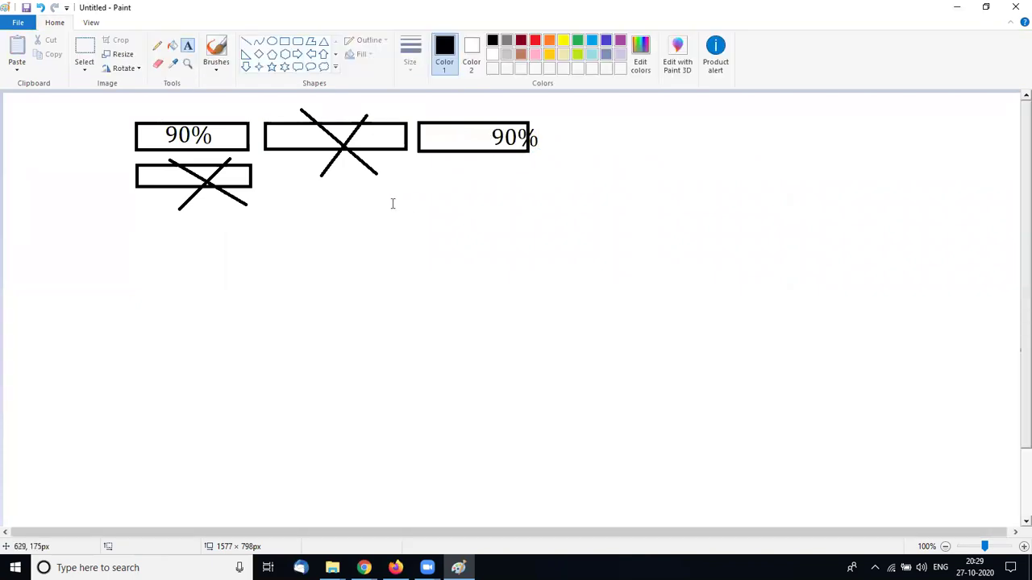
Draw a long rectangle to the right of the third box
{"action": "left_click", "coordinate": [285, 44]}
{"action": "mouse_move", "coordinate": [559, 123]}
{"action": "left_mouse_down"}
{"action": "mouse_move", "coordinate": [615, 158]}
{"action": "mouse_move", "coordinate": [726, 145]}
{"action": "mouse_move", "coordinate": [859, 152]}
{"action": "left_mouse_up"}
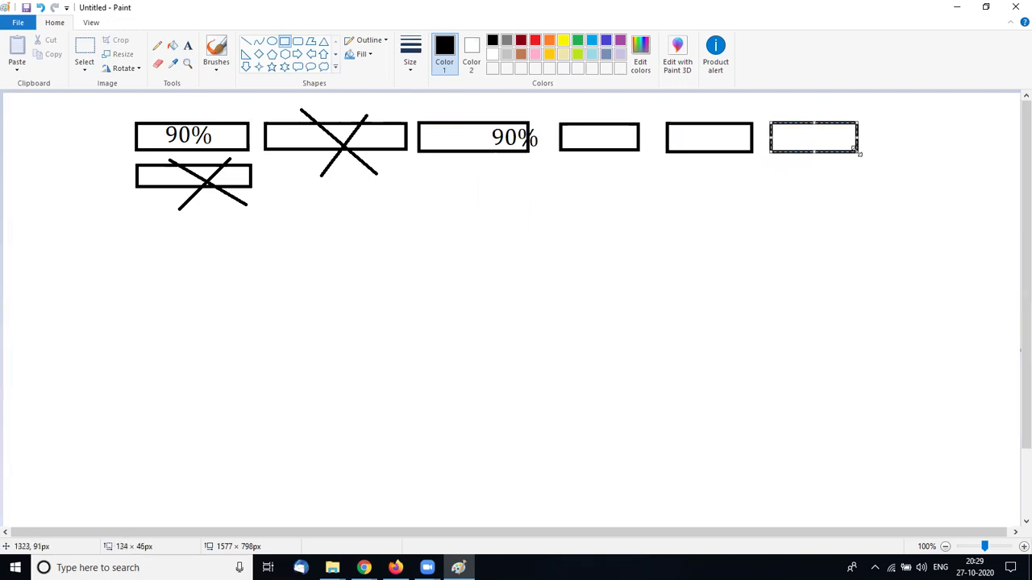
{"action": "left_click", "coordinate": [637, 224]}
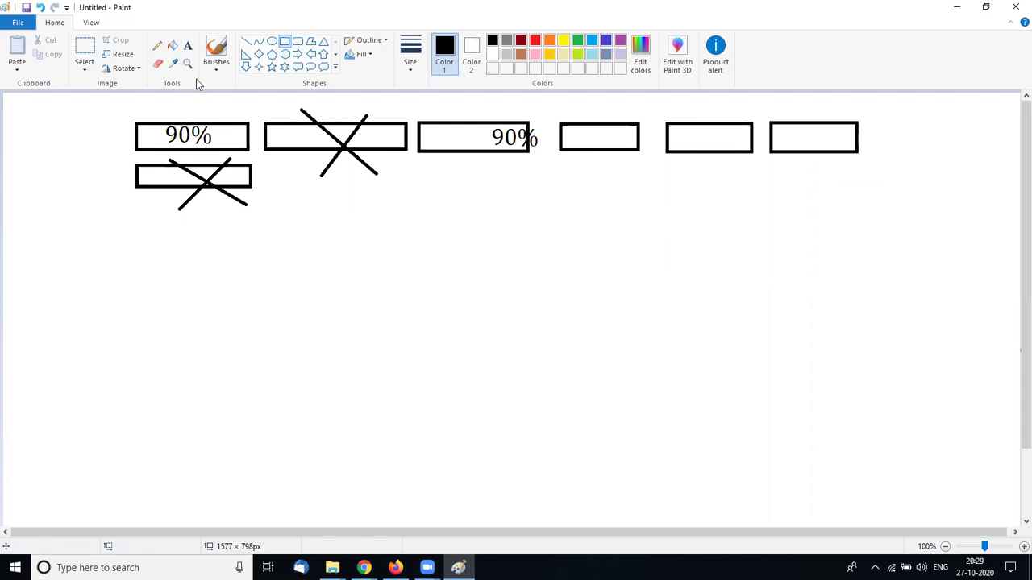
{"action": "left_click", "coordinate": [187, 47]}
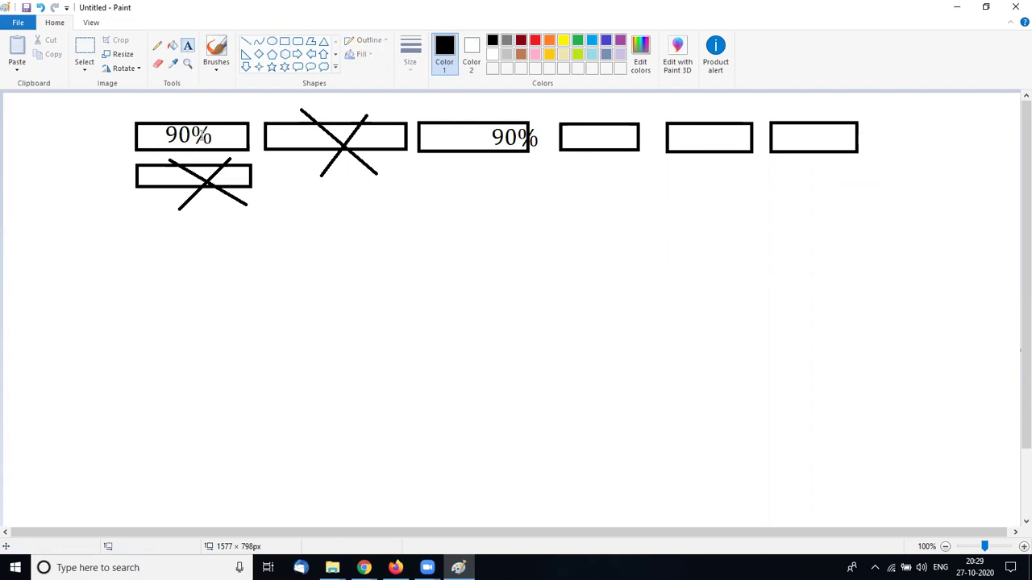
Write 70 above the first rectangle and another 70 near the third
{"action": "left_click", "coordinate": [191, 106]}
{"action": "type", "text": "70"}
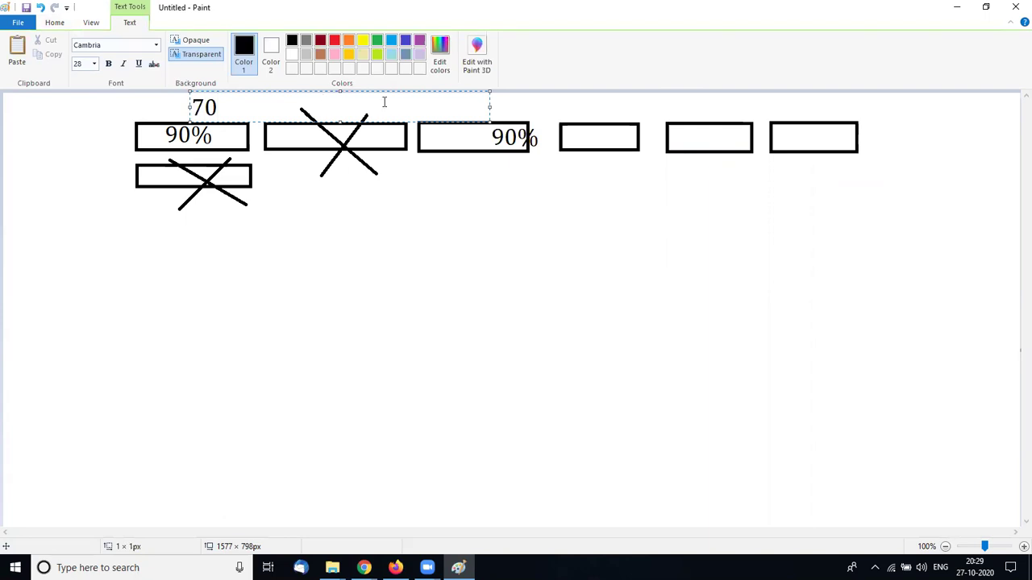
{"action": "left_click", "coordinate": [525, 111]}
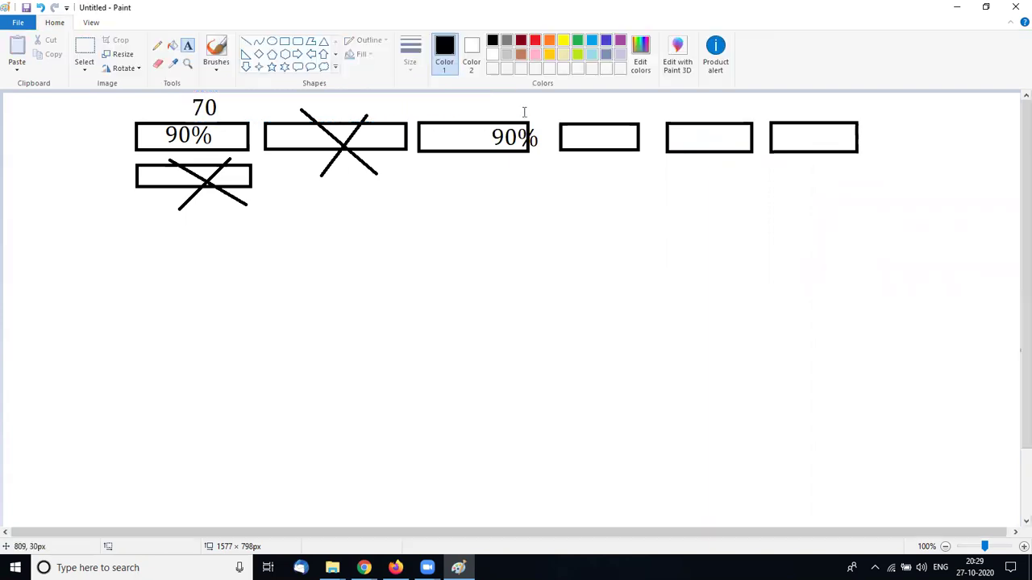
{"action": "type", "text": "70"}
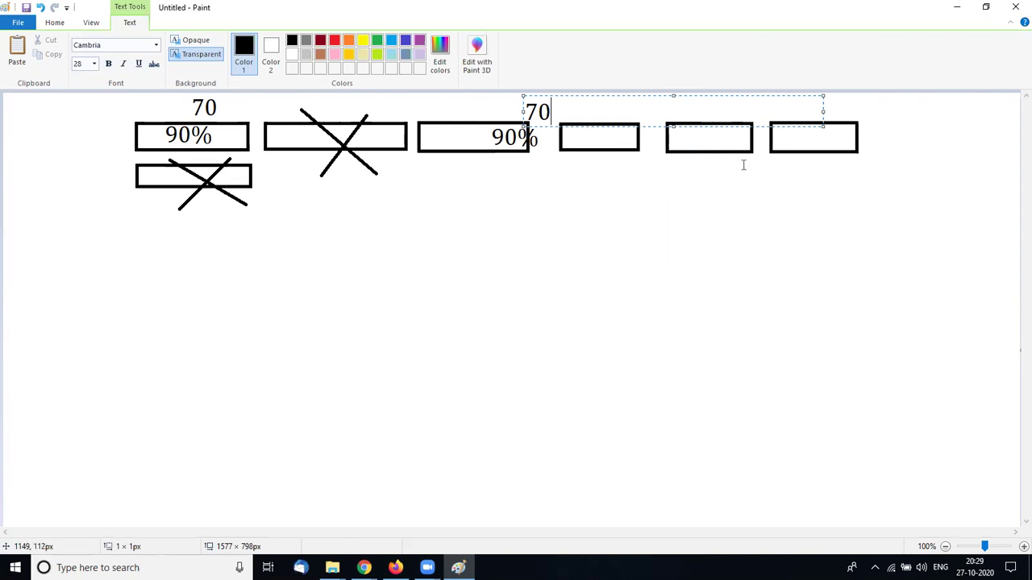
{"action": "key", "text": "alt+Tab"}
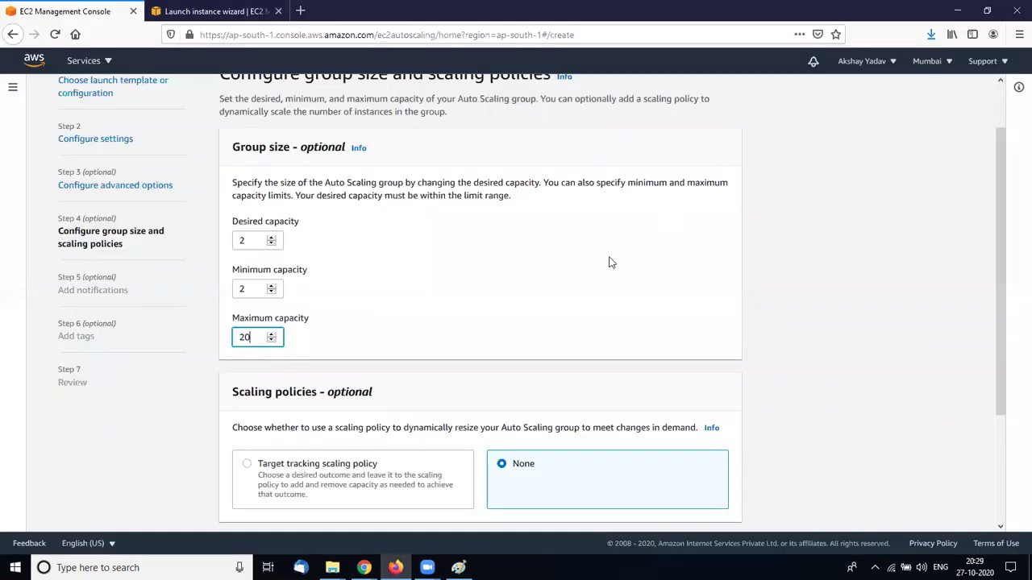
{"action": "key", "text": "alt+Tab"}
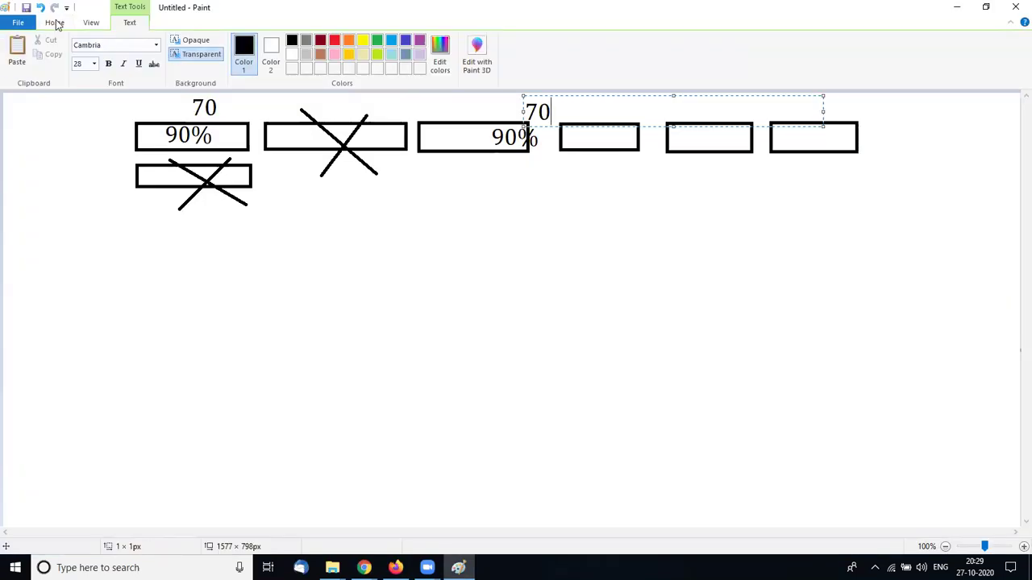
{"action": "left_click", "coordinate": [55, 23]}
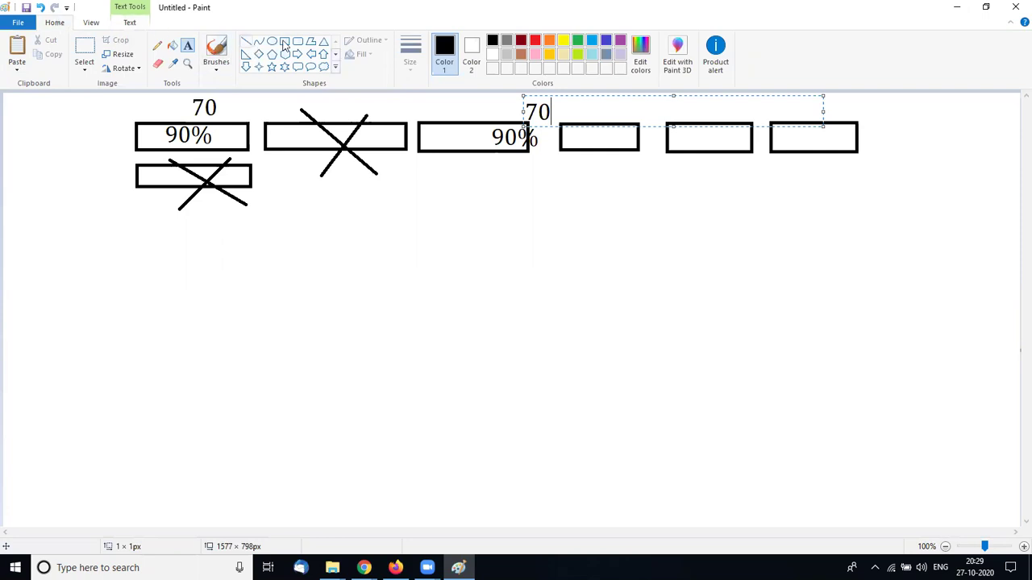
Draw a wide second-row rectangle, then undo back to the first empty rectangle
{"action": "left_click", "coordinate": [284, 41]}
{"action": "mouse_move", "coordinate": [280, 179]}
{"action": "left_mouse_down"}
{"action": "mouse_move", "coordinate": [534, 214]}
{"action": "mouse_move", "coordinate": [555, 203]}
{"action": "mouse_move", "coordinate": [930, 203]}
{"action": "left_mouse_up"}
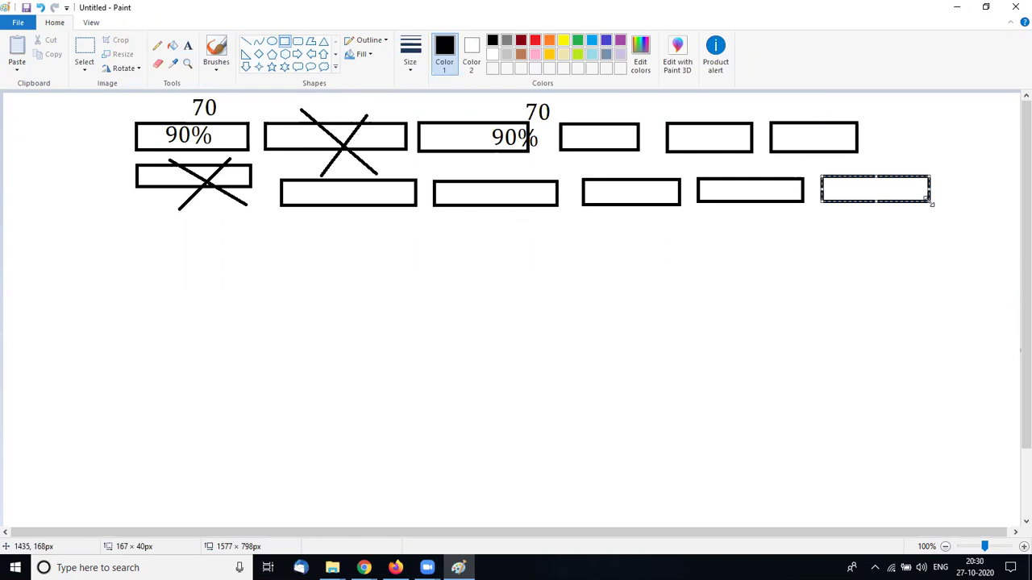
{"action": "key", "text": "ctrl+z"}
{"action": "key", "text": "ctrl+z"}
{"action": "key", "text": "ctrl+z"}
{"action": "key", "text": "ctrl+z"}
{"action": "key", "text": "ctrl+z"}
{"action": "key", "text": "ctrl+z"}
{"action": "key", "text": "ctrl+z"}
{"action": "key", "text": "ctrl+z"}
{"action": "key", "text": "ctrl+z"}
{"action": "key", "text": "ctrl+z"}
{"action": "key", "text": "ctrl+z"}
{"action": "key", "text": "ctrl+z"}
{"action": "key", "text": "ctrl+z"}
{"action": "key", "text": "ctrl+z"}
{"action": "key", "text": "ctrl+z"}
{"action": "key", "text": "ctrl+z"}
{"action": "key", "text": "ctrl+z"}
{"action": "key", "text": "ctrl+z"}
{"action": "key", "text": "ctrl+z"}
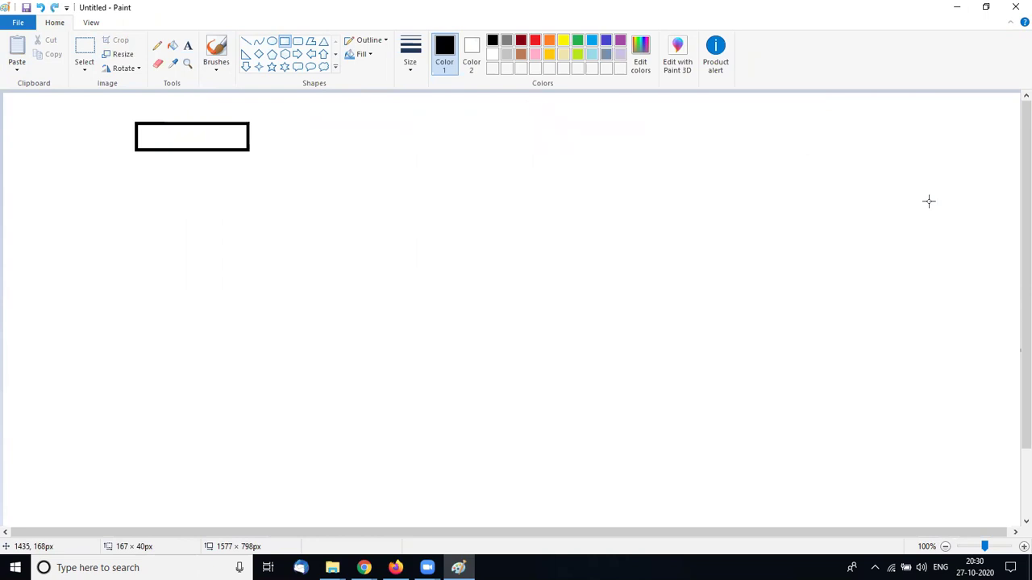
Undo the extra rectangle and draw two rectangles stacked one above the other
{"action": "key", "text": "ctrl+z"}
{"action": "key", "text": "alt+Tab"}
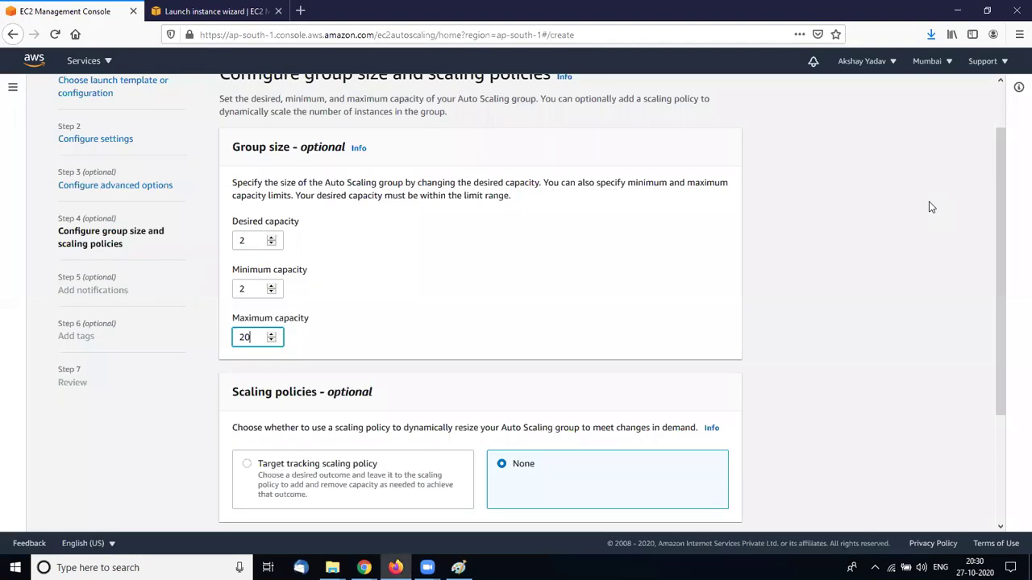
{"action": "key", "text": "alt+Tab"}
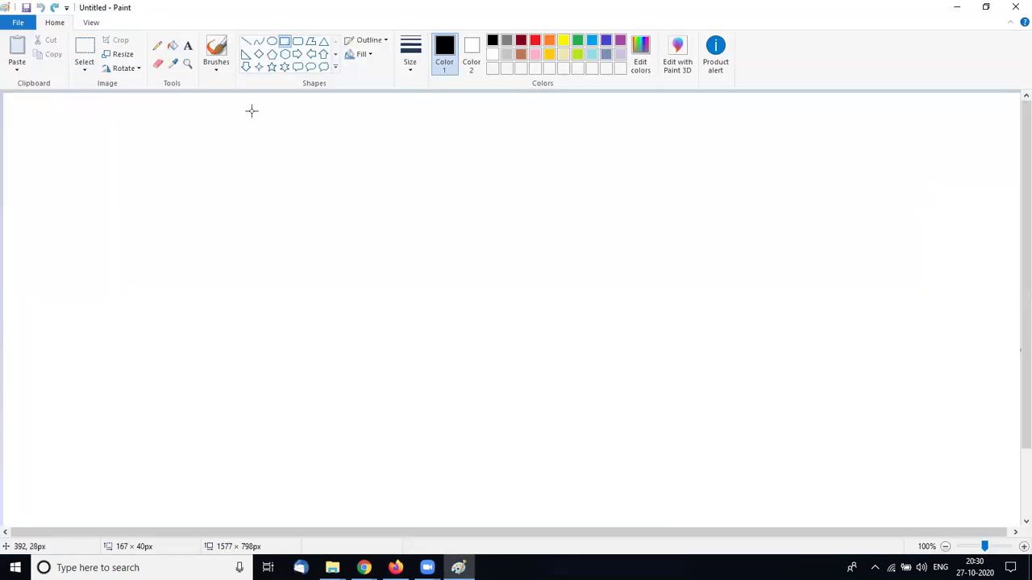
{"action": "left_click_drag", "start_coordinate": [104, 147], "coordinate": [204, 173]}
{"action": "left_click_drag", "start_coordinate": [103, 187], "coordinate": [206, 210]}
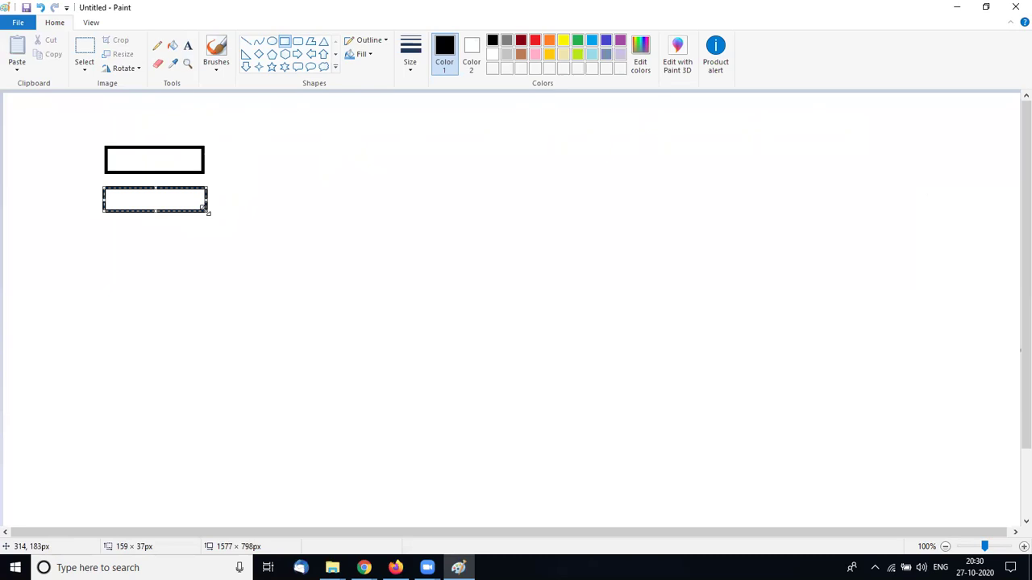
Draw an X of two diagonal lines across the top rectangle
{"action": "left_click", "coordinate": [246, 41]}
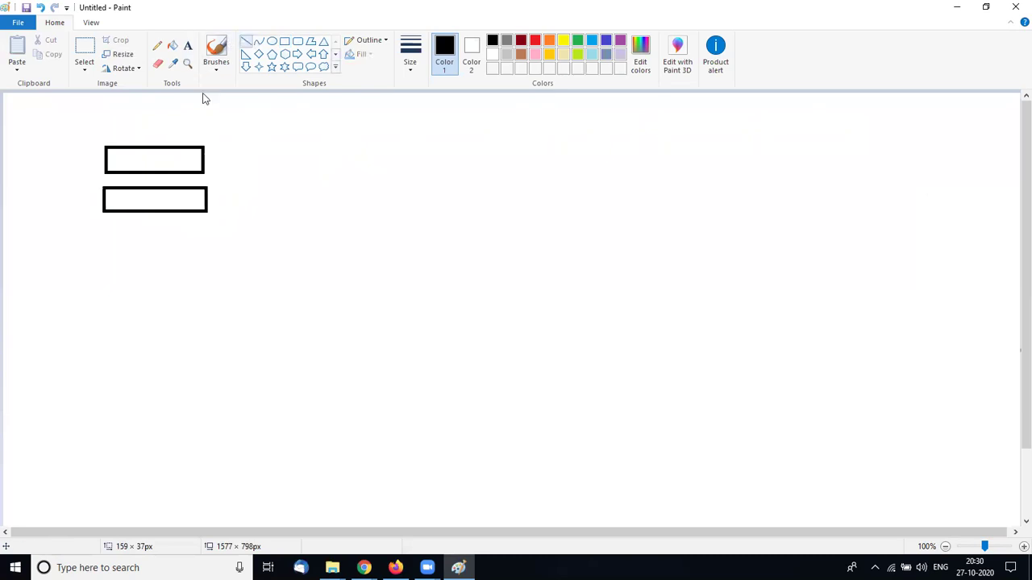
{"action": "left_click_drag", "start_coordinate": [146, 132], "coordinate": [179, 187]}
{"action": "left_click_drag", "start_coordinate": [179, 137], "coordinate": [146, 184]}
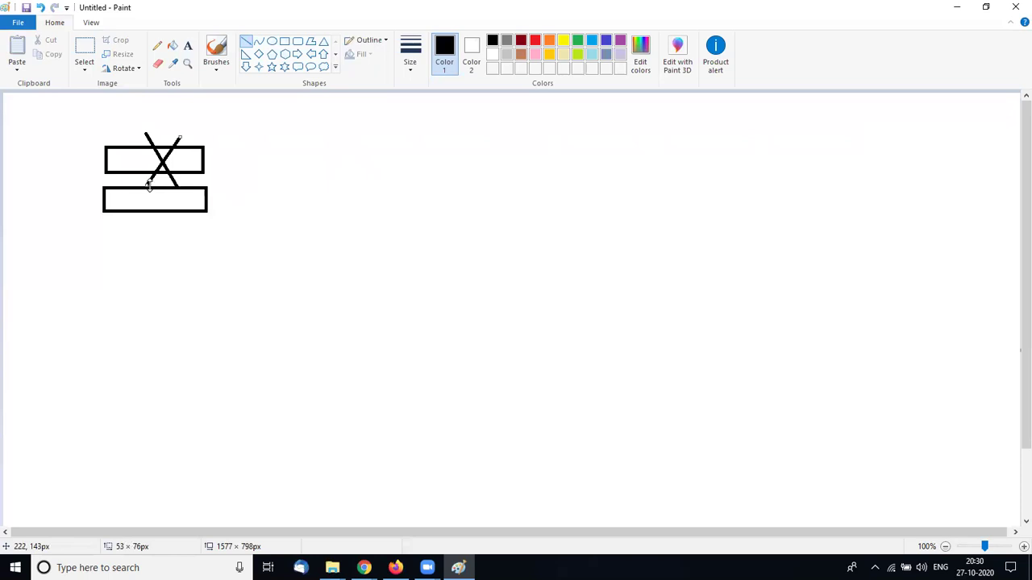
Undo the X strokes and rectangles to blank the canvas, then return to the AWS Auto Scaling page
{"action": "left_click", "coordinate": [285, 44]}
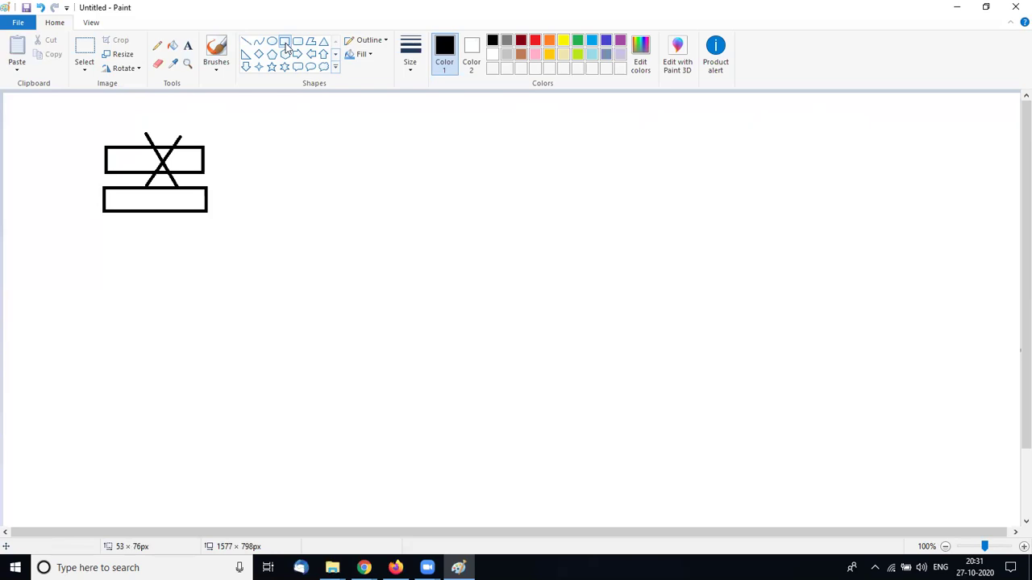
{"action": "key", "text": "ctrl+z"}
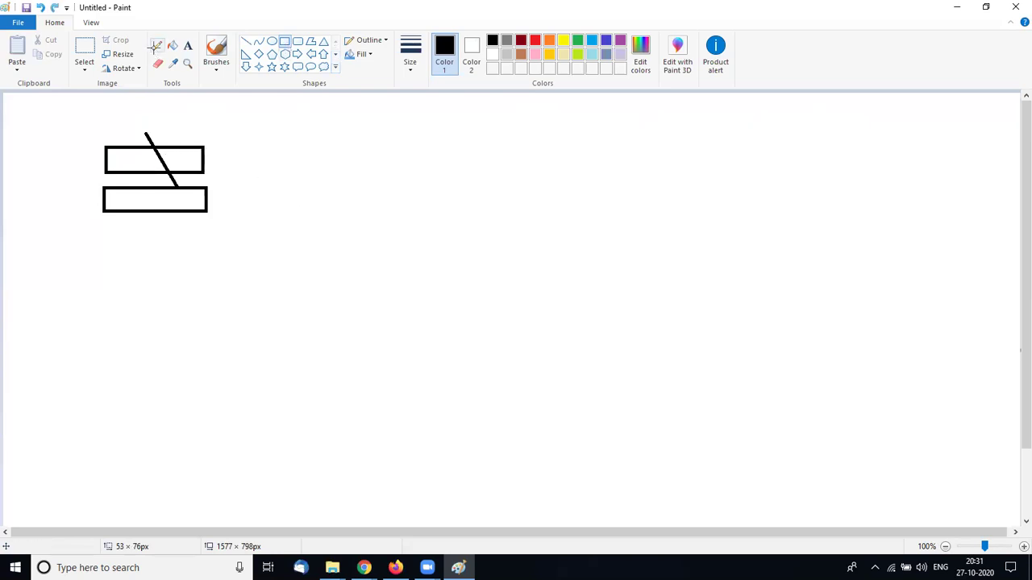
{"action": "key", "text": "ctrl+z"}
{"action": "key", "text": "ctrl+z"}
{"action": "key", "text": "ctrl+z"}
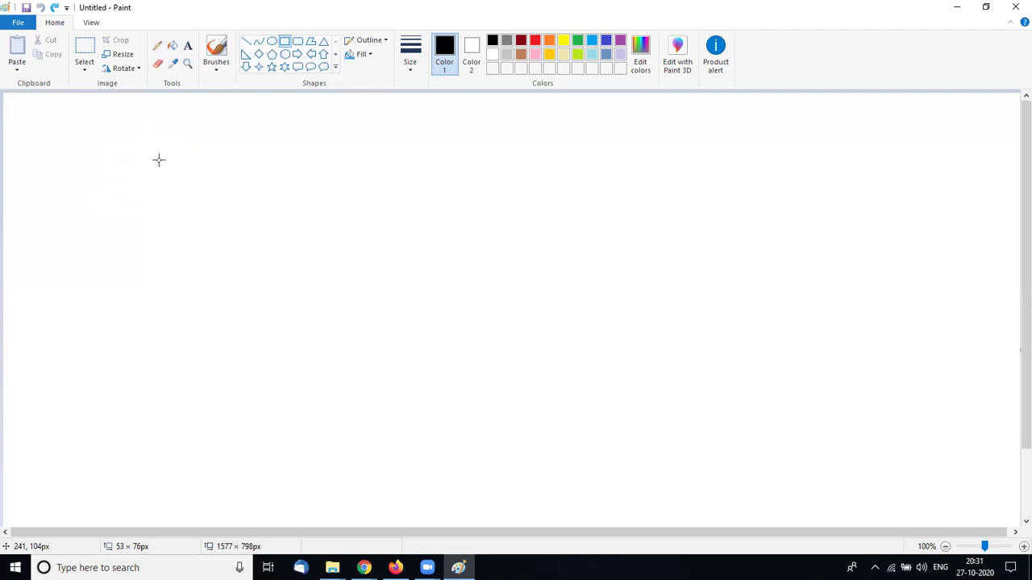
{"action": "key", "text": "alt+Tab"}
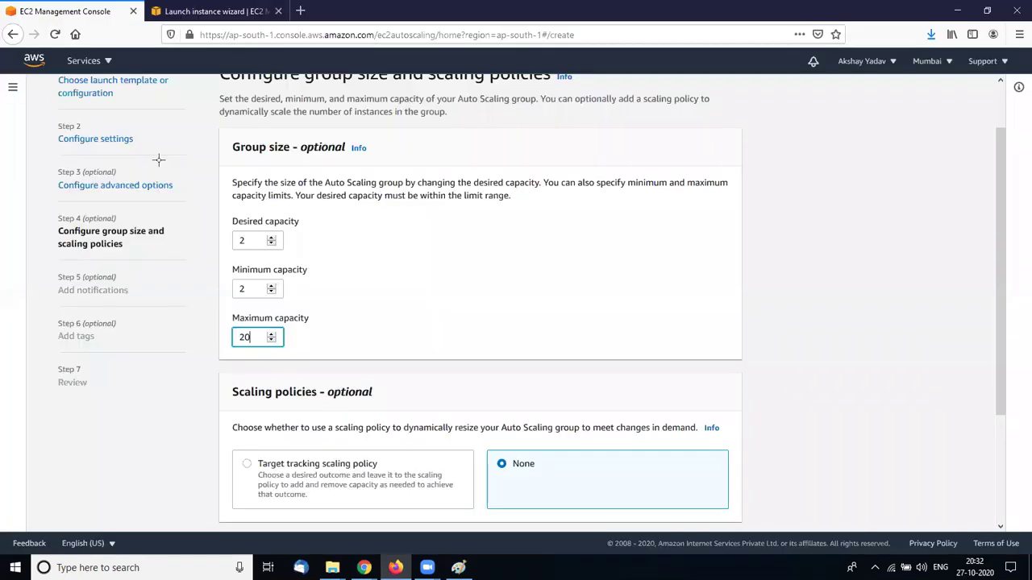
Confirm maximum capacity 20 with desired and minimum at 2, then scroll to the page bottom
{"action": "key", "text": "alt+Tab"}
{"action": "key", "text": "alt+Tab"}
{"action": "key", "text": "alt+Tab"}
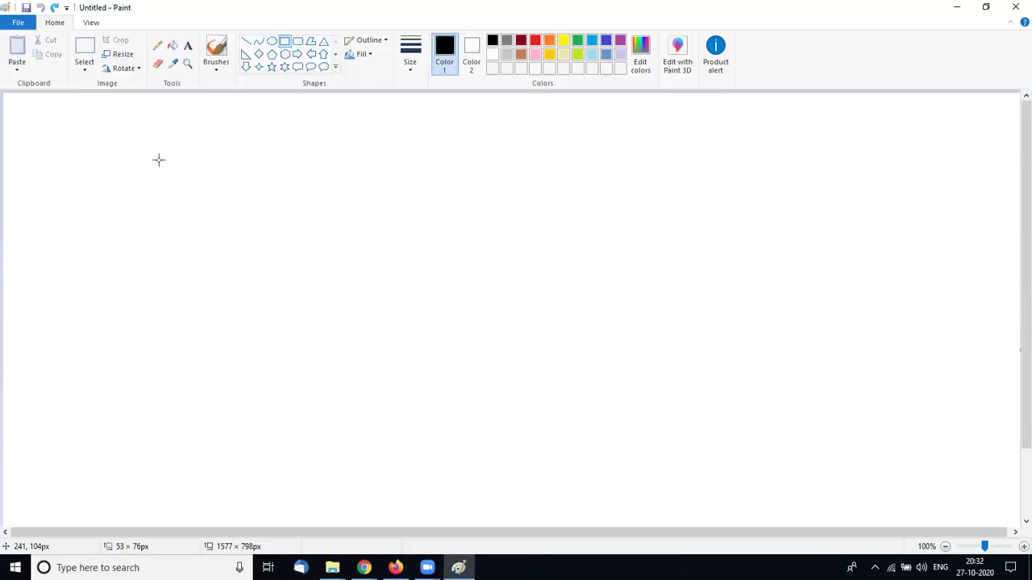
{"action": "key", "text": "alt+Tab"}
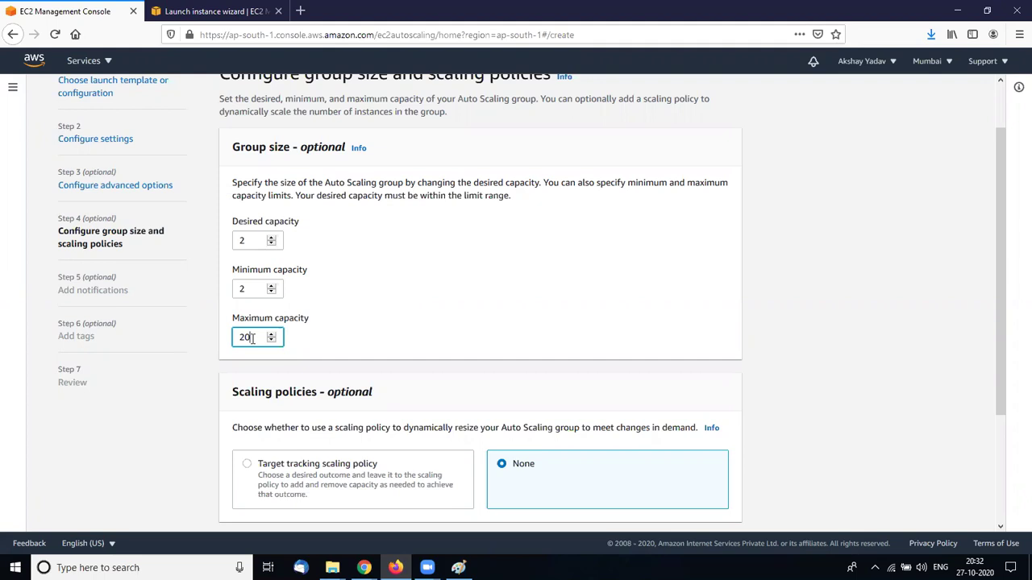
{"action": "left_click", "coordinate": [459, 375]}
{"action": "scroll", "coordinate": [459, 375], "scroll_direction": "down", "scroll_amount": 2}
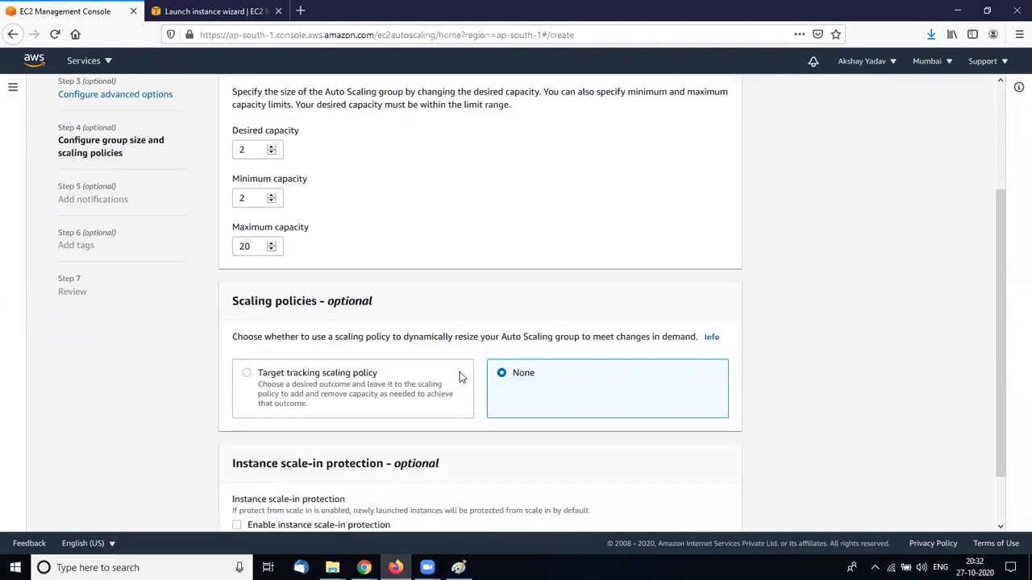
{"action": "scroll", "coordinate": [460, 375], "scroll_direction": "down", "scroll_amount": 1}
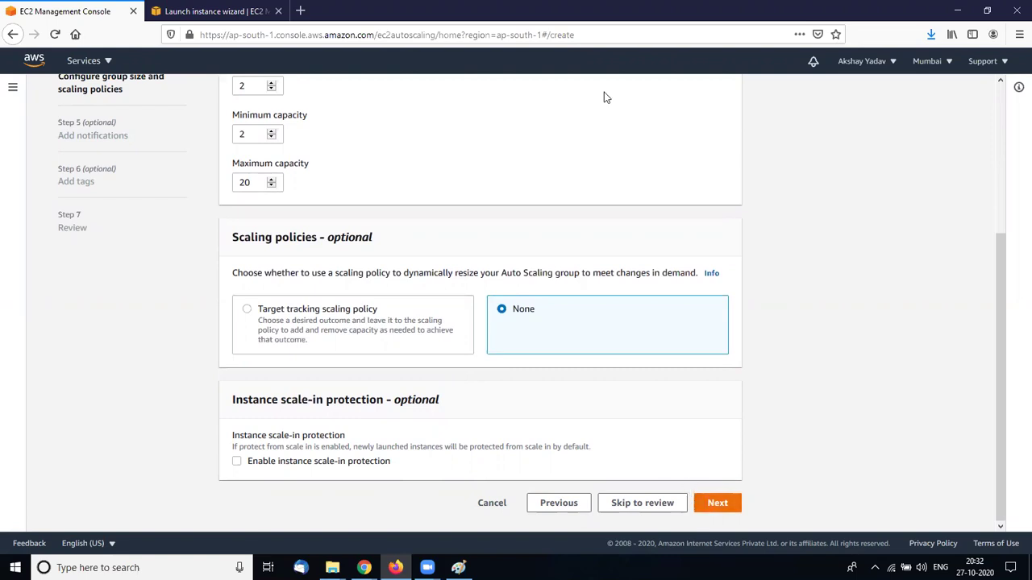
Return to the group size step and change maximum capacity from 20 to 3
{"action": "left_click", "coordinate": [714, 506]}
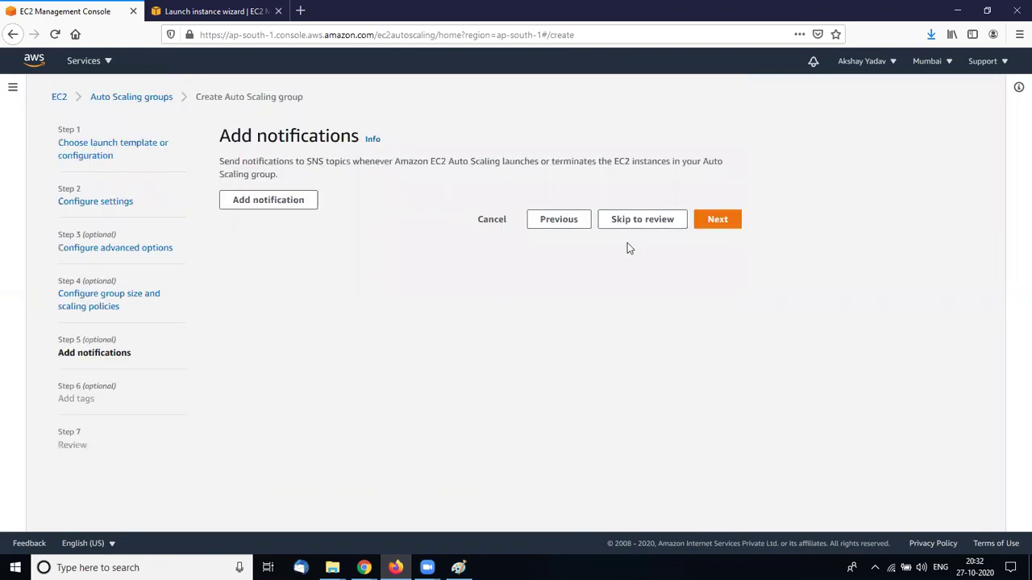
{"action": "left_click", "coordinate": [557, 222]}
{"action": "left_click", "coordinate": [254, 401]}
{"action": "key", "text": "BackSpace"}
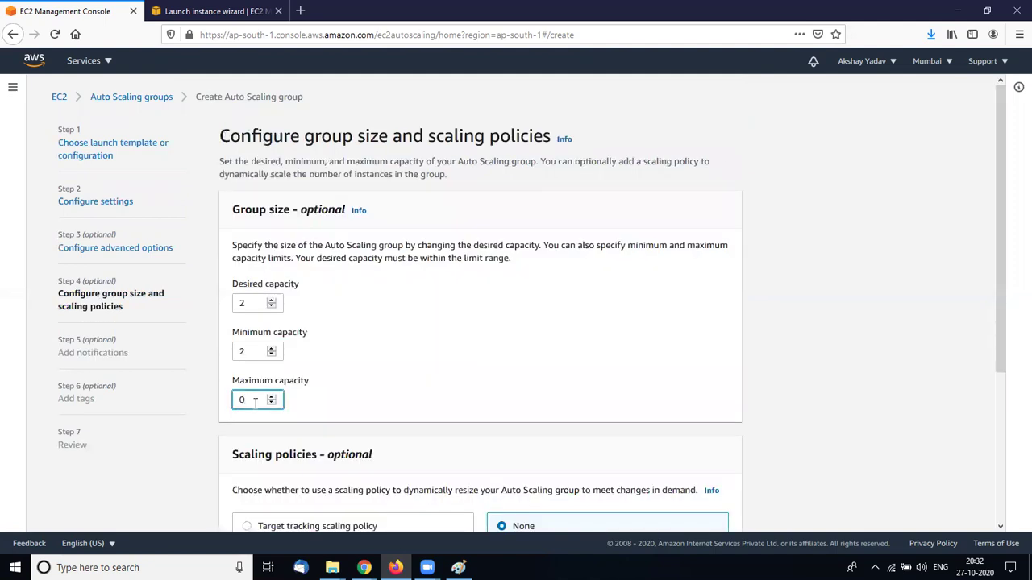
{"action": "key", "text": "BackSpace"}
{"action": "type", "text": "3"}
{"action": "left_click", "coordinate": [368, 430]}
Correct maximum capacity to 4 and continue past Add notifications
{"action": "scroll", "coordinate": [371, 431], "scroll_direction": "down", "scroll_amount": 2}
{"action": "scroll", "coordinate": [371, 431], "scroll_direction": "down", "scroll_amount": 2}
{"action": "scroll", "coordinate": [255, 214], "scroll_direction": "down", "scroll_amount": 1}
{"action": "left_click", "coordinate": [255, 216]}
{"action": "key", "text": "BackSpace"}
{"action": "type", "text": "4"}
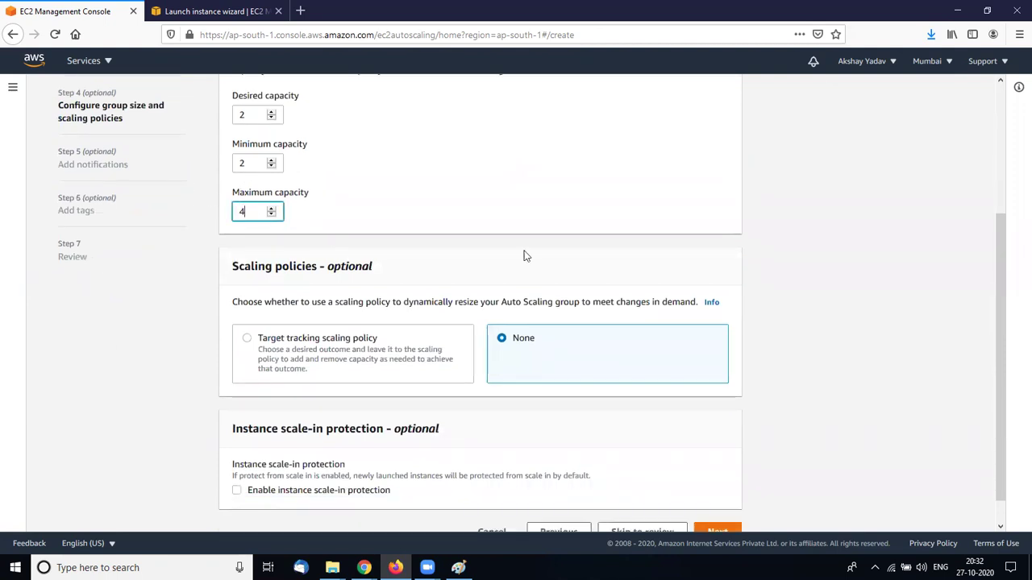
{"action": "scroll", "coordinate": [549, 262], "scroll_direction": "down", "scroll_amount": 1}
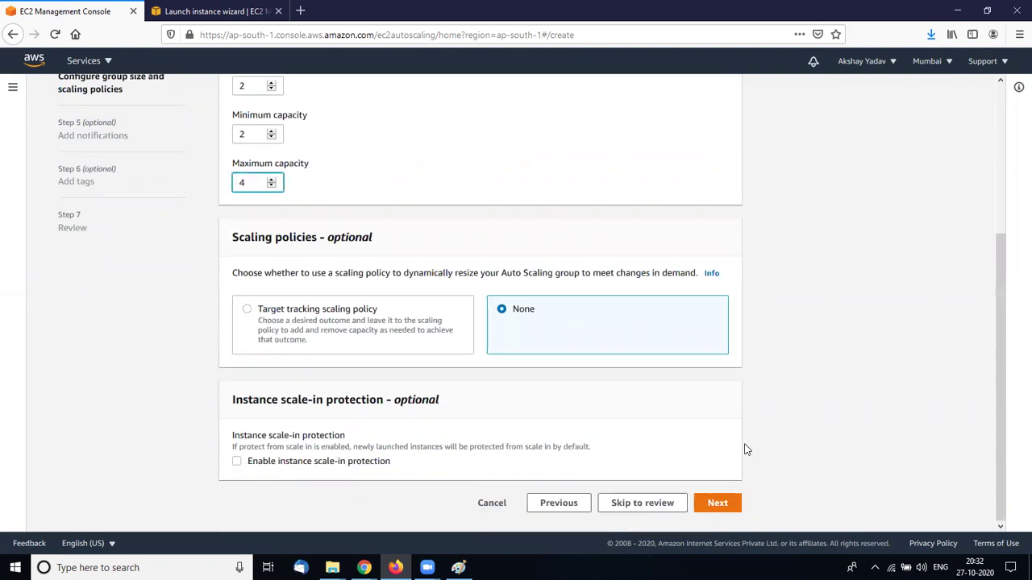
{"action": "left_click", "coordinate": [718, 503]}
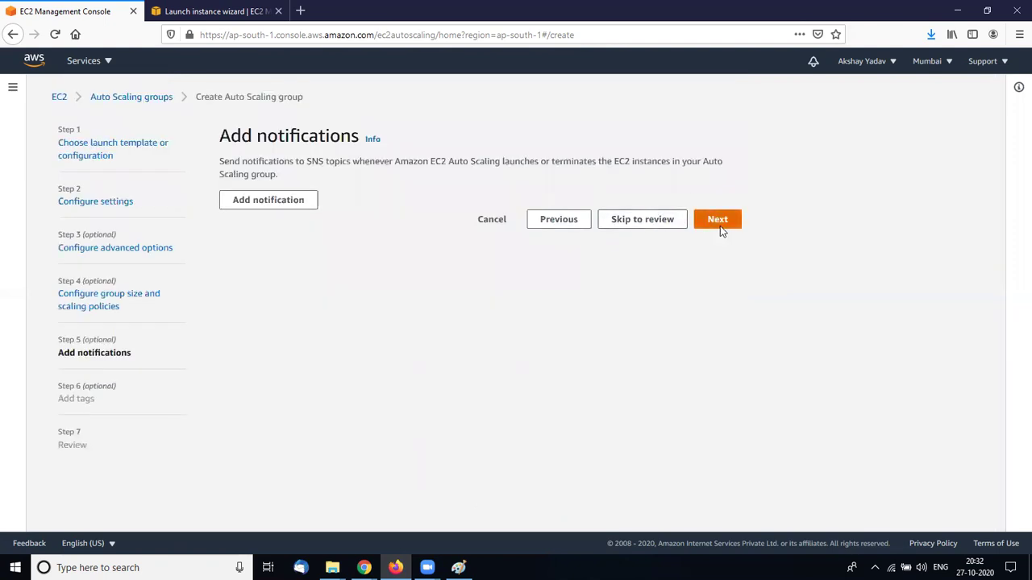
{"action": "left_click", "coordinate": [720, 226]}
{"action": "left_click", "coordinate": [705, 385]}
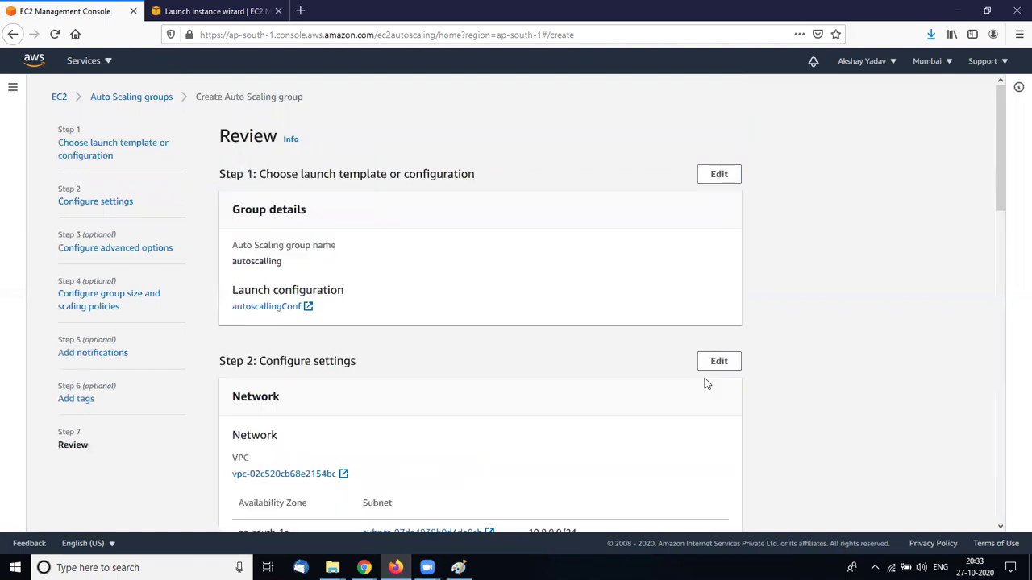
{"action": "scroll", "coordinate": [532, 354], "scroll_direction": "down", "scroll_amount": 8}
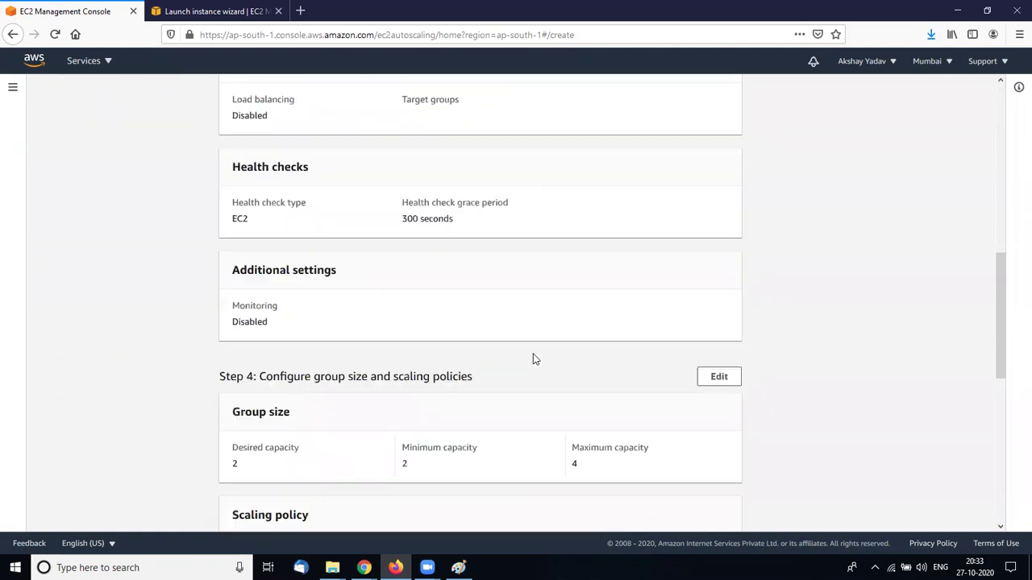
{"action": "scroll", "coordinate": [533, 359], "scroll_direction": "down", "scroll_amount": 10}
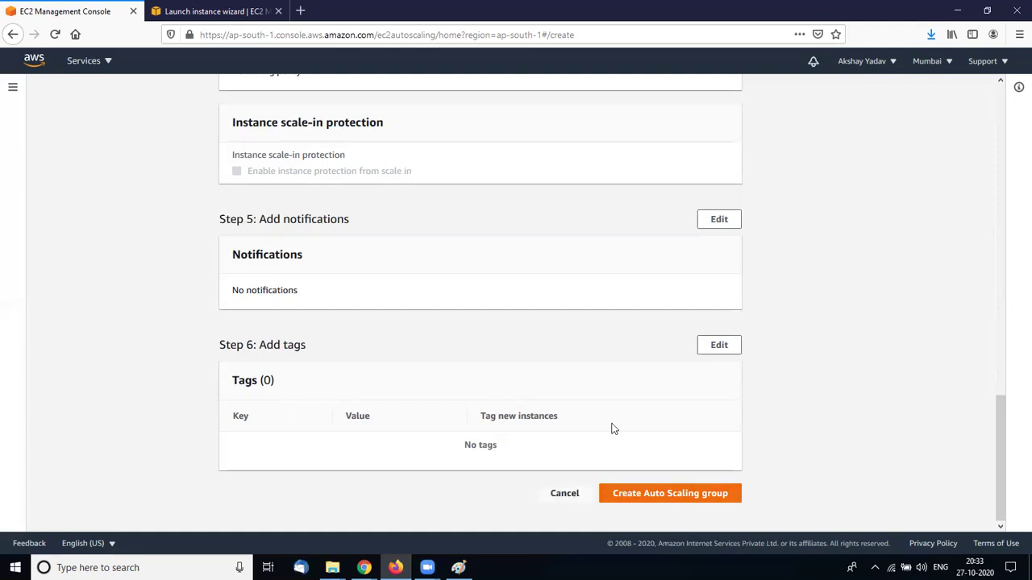
{"action": "scroll", "coordinate": [613, 428], "scroll_direction": "up", "scroll_amount": 15}
{"action": "scroll", "coordinate": [407, 299], "scroll_direction": "down", "scroll_amount": 1}
{"action": "scroll", "coordinate": [407, 299], "scroll_direction": "up", "scroll_amount": 1}
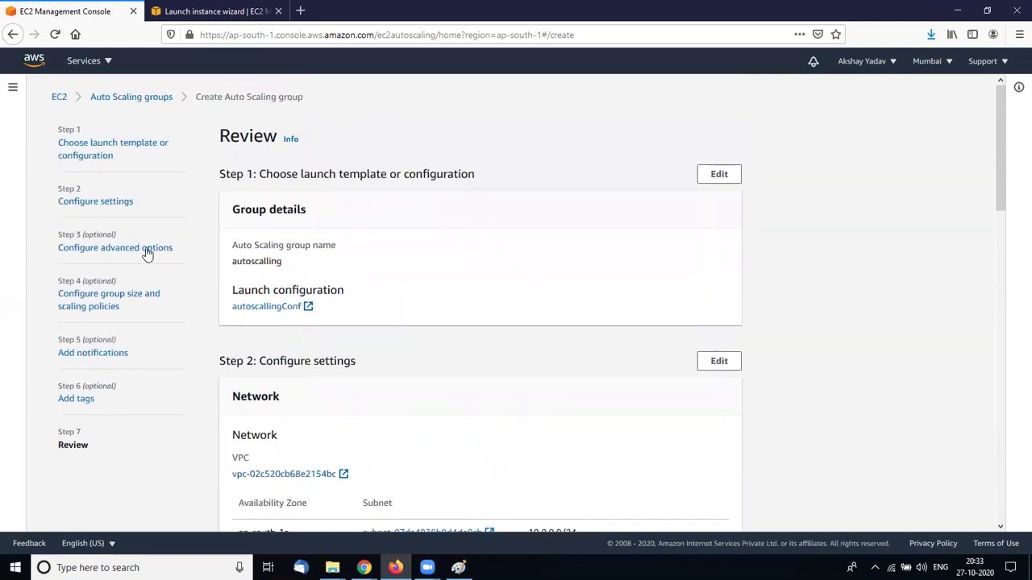
Go back to the scaling step and select a target tracking policy on Average CPU utilization
{"action": "left_click", "coordinate": [103, 204]}
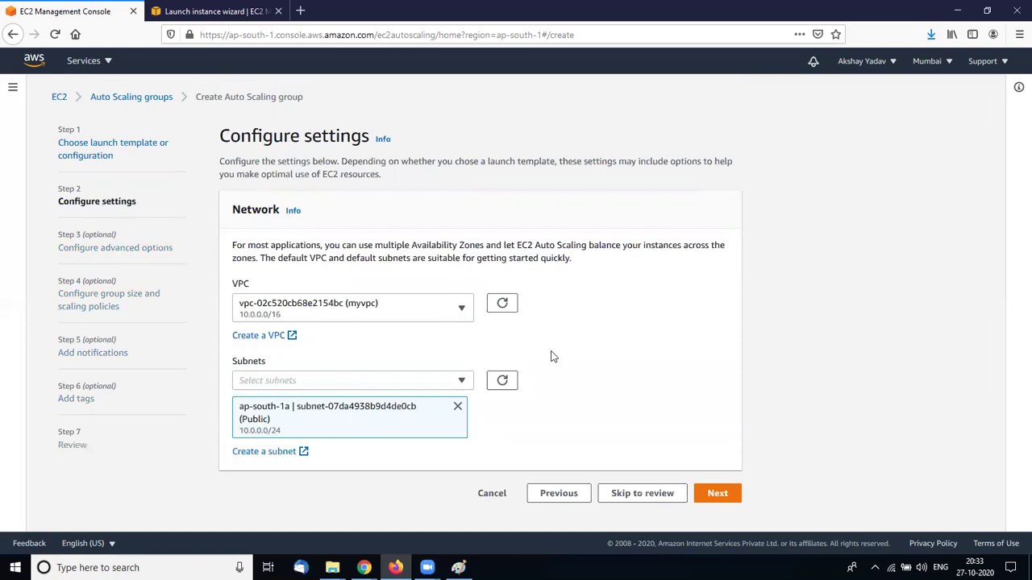
{"action": "left_click", "coordinate": [710, 495]}
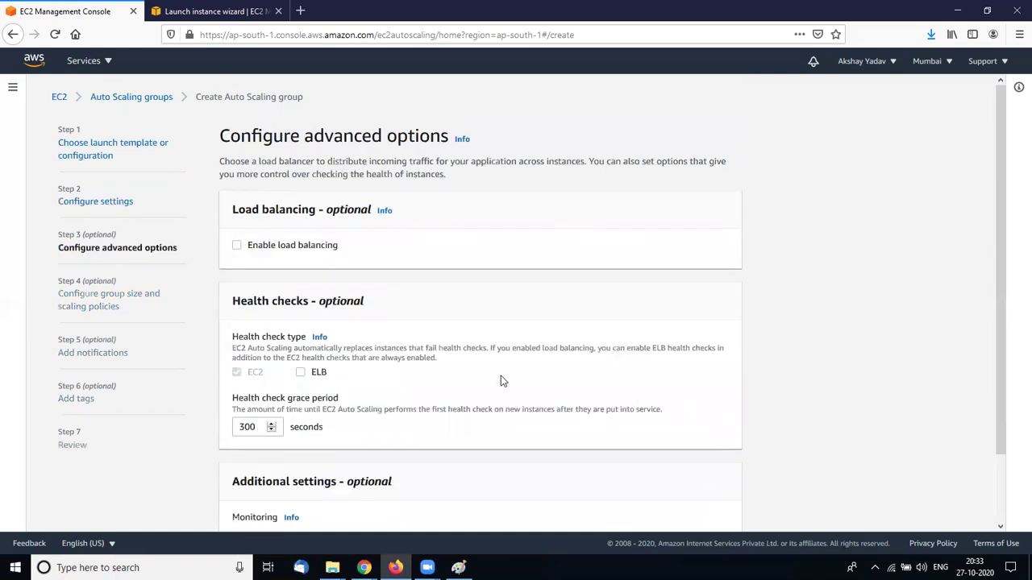
{"action": "scroll", "coordinate": [502, 380], "scroll_direction": "down", "scroll_amount": 3}
{"action": "left_click", "coordinate": [720, 502]}
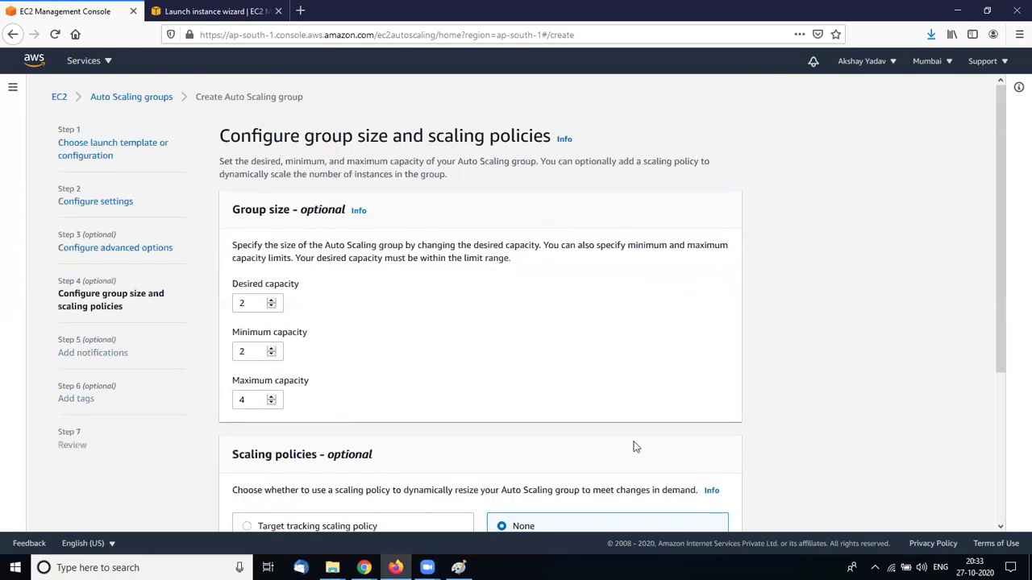
{"action": "scroll", "coordinate": [585, 347], "scroll_direction": "down", "scroll_amount": 5}
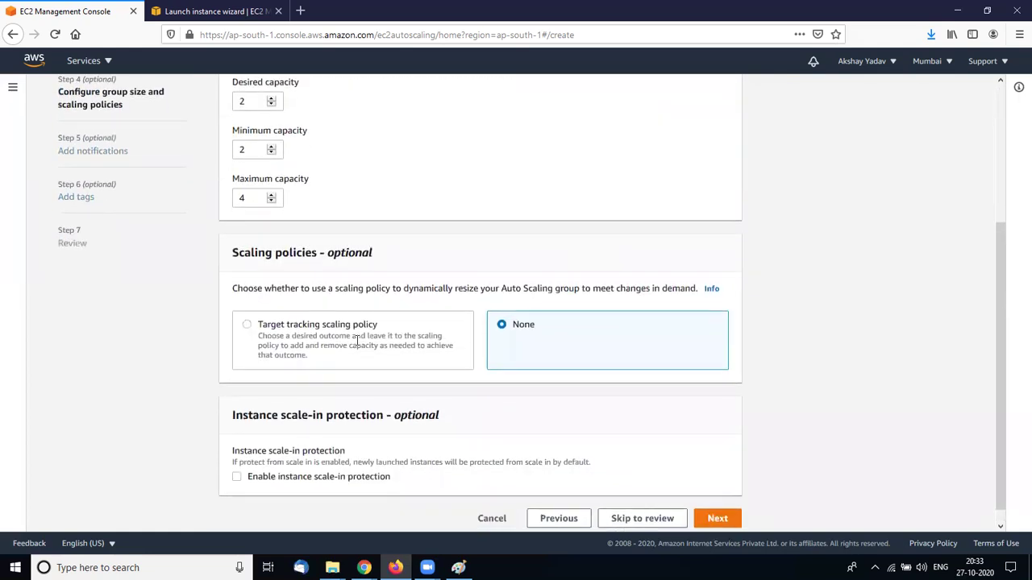
{"action": "left_click", "coordinate": [246, 328]}
{"action": "scroll", "coordinate": [407, 367], "scroll_direction": "down", "scroll_amount": 3}
{"action": "scroll", "coordinate": [407, 364], "scroll_direction": "up", "scroll_amount": 2}
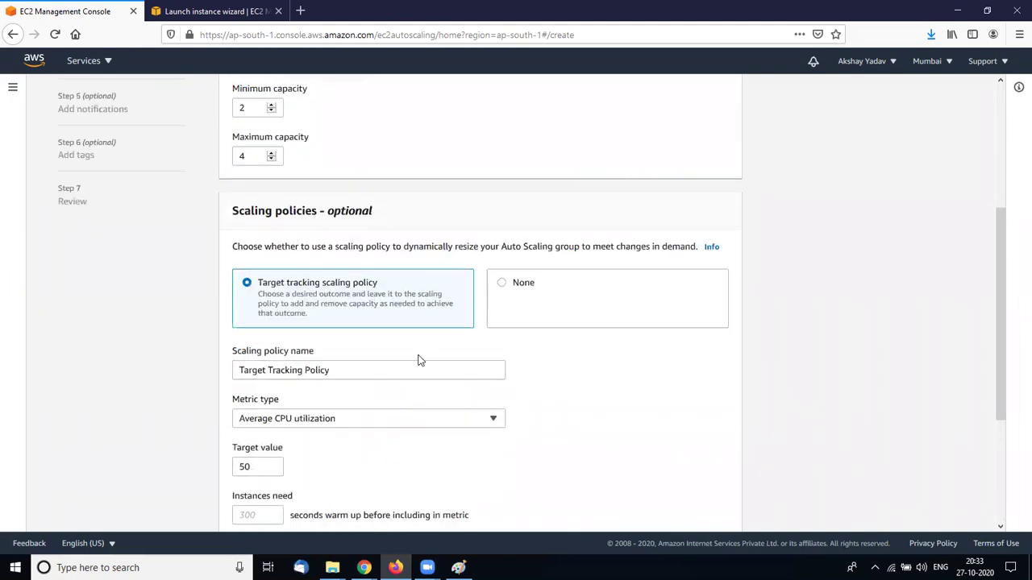
Change the target tracking policy's target value from 50 to 40
{"action": "scroll", "coordinate": [417, 360], "scroll_direction": "down", "scroll_amount": 2}
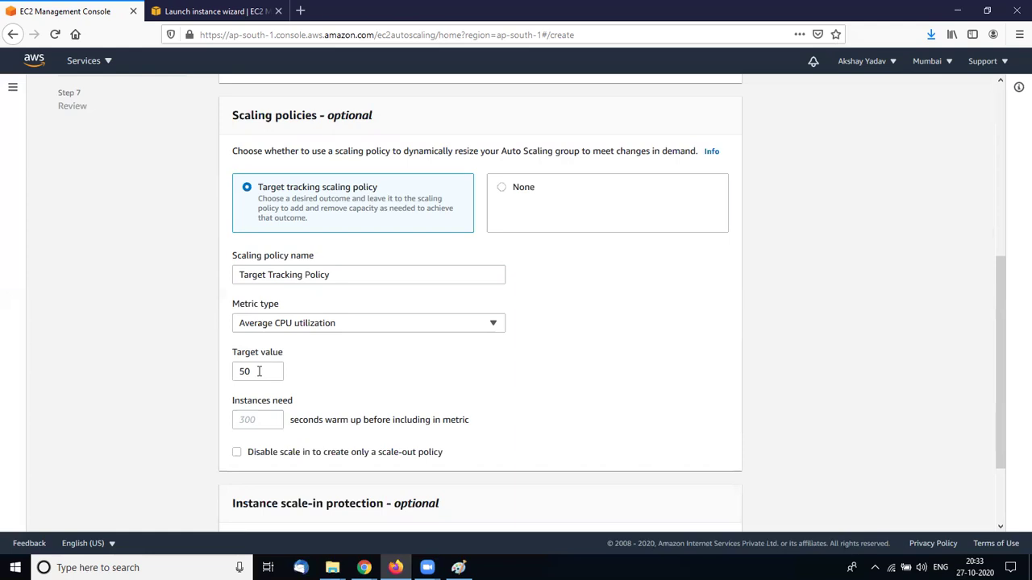
{"action": "left_click", "coordinate": [248, 371]}
{"action": "key", "text": "BackSpace"}
{"action": "key", "text": "BackSpace"}
{"action": "type", "text": "4"}
{"action": "left_click", "coordinate": [350, 385]}
{"action": "left_click", "coordinate": [317, 323]}
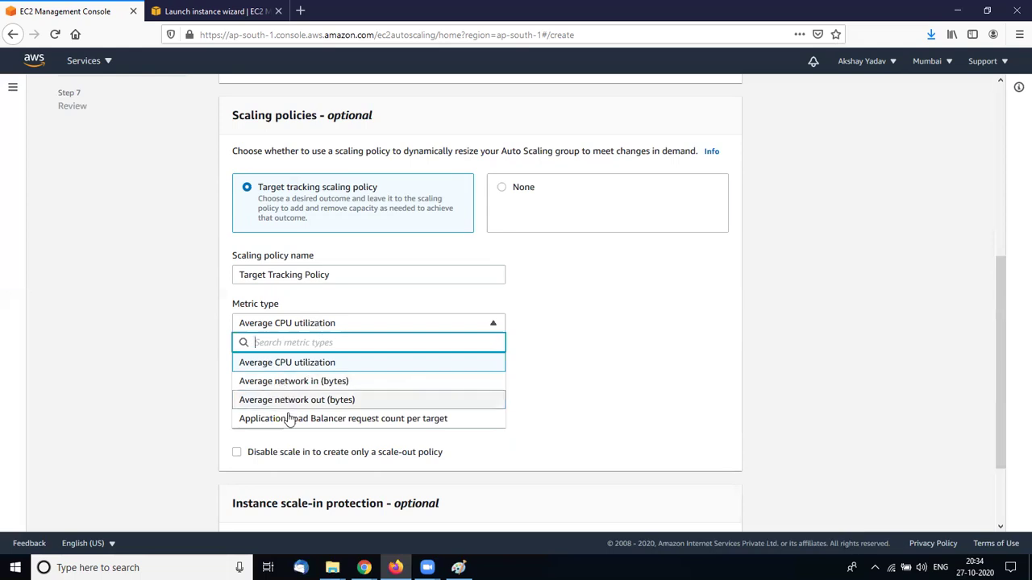
{"action": "left_click", "coordinate": [604, 417]}
{"action": "left_click", "coordinate": [421, 320]}
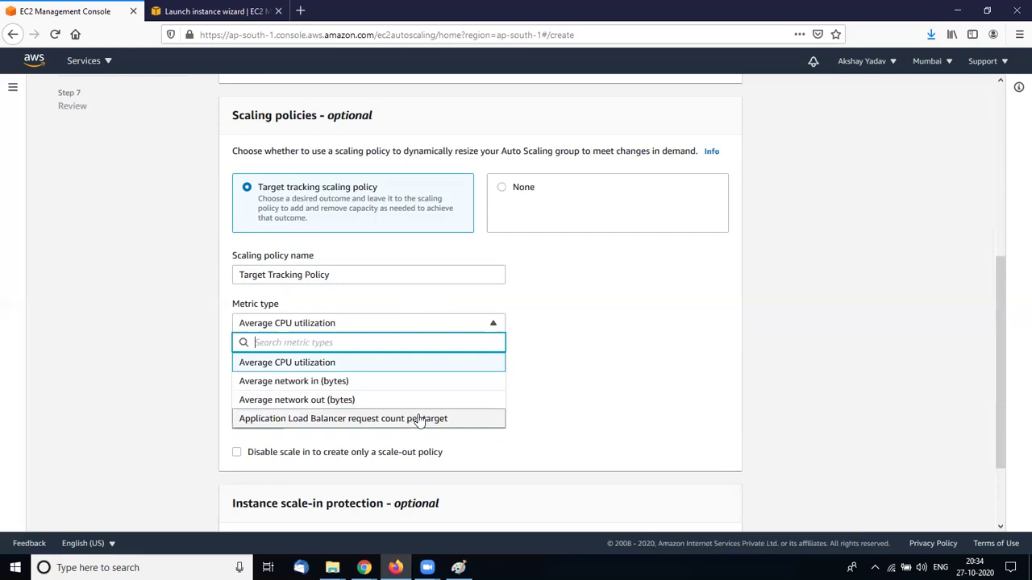
{"action": "left_click", "coordinate": [511, 425]}
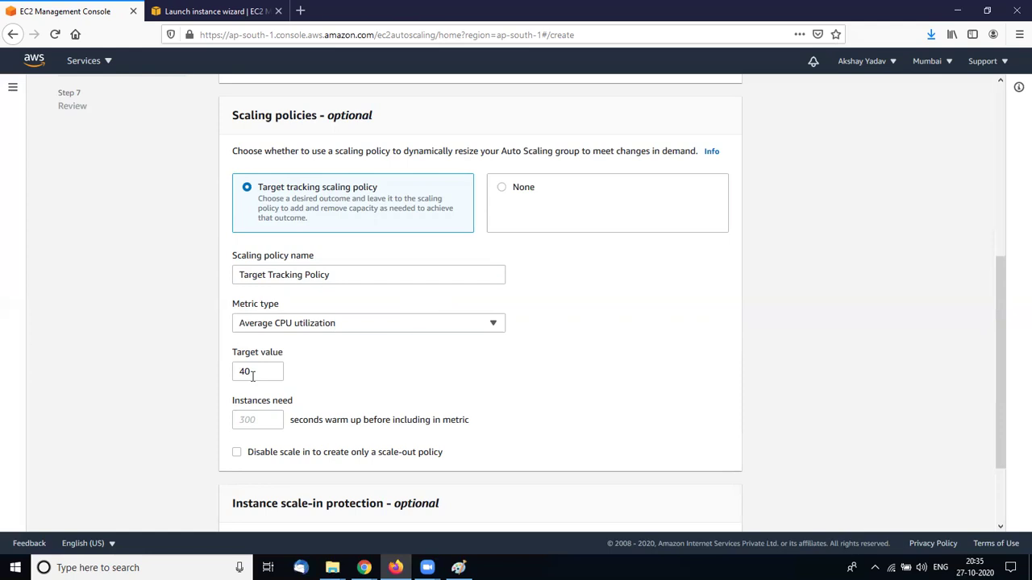
Re-enter 50 as the policy's target value and scroll down to Next
{"action": "left_click", "coordinate": [253, 377]}
{"action": "key", "text": "BackSpace"}
{"action": "type", "text": "9"}
{"action": "key", "text": "BackSpace"}
{"action": "key", "text": "BackSpace"}
{"action": "type", "text": "99"}
{"action": "scroll", "coordinate": [599, 368], "scroll_direction": "down", "scroll_amount": 2}
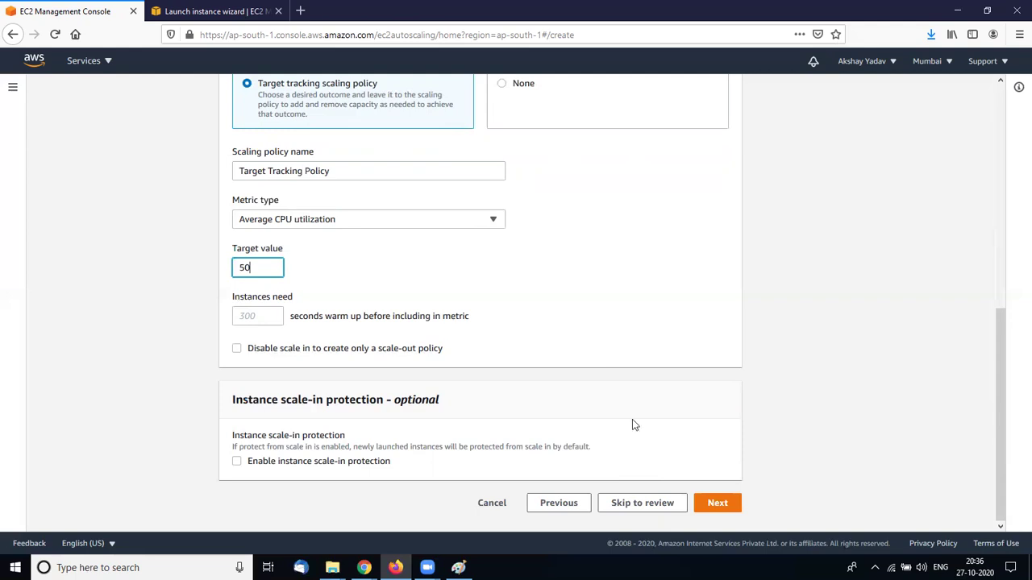
Advance through Add notifications and Add tags, leaving both empty, to the Review page
{"action": "left_click", "coordinate": [713, 504]}
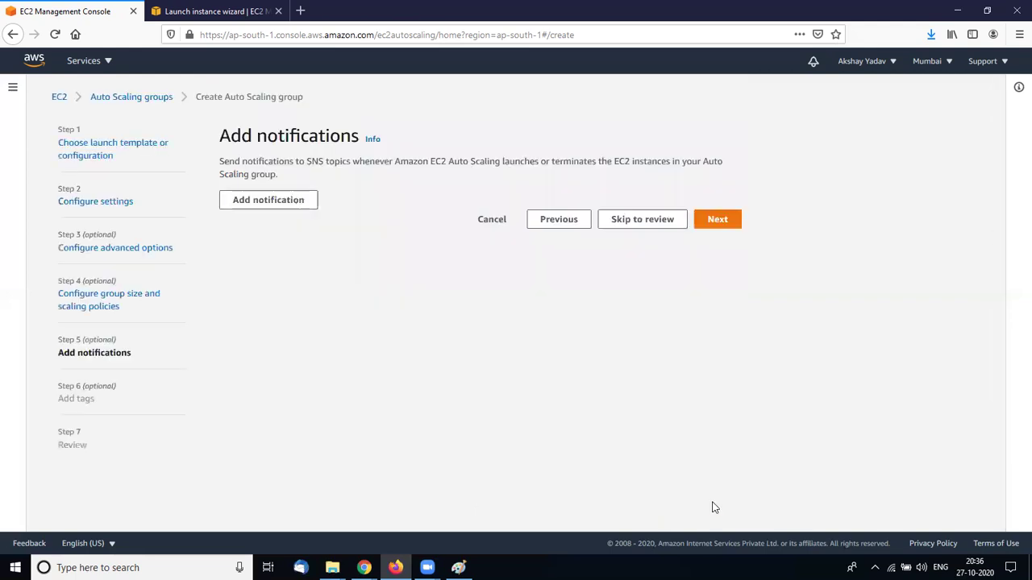
{"action": "left_click", "coordinate": [717, 219]}
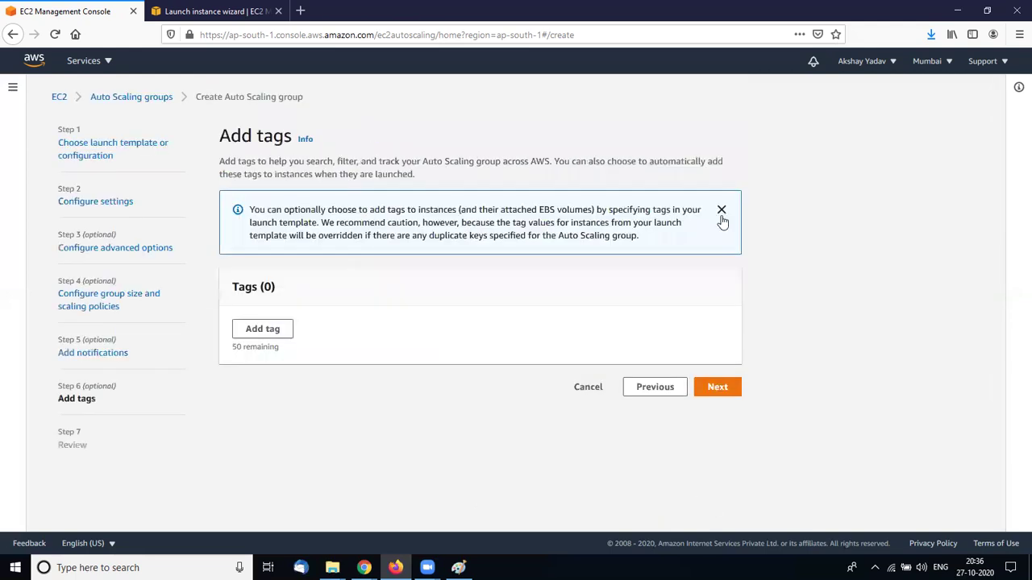
{"action": "left_click", "coordinate": [720, 389]}
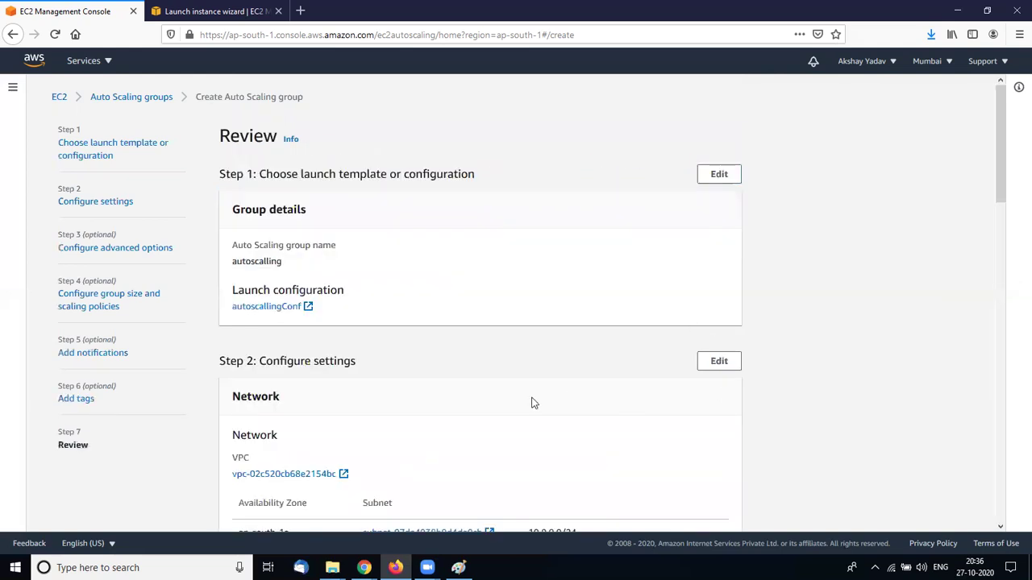
{"action": "scroll", "coordinate": [532, 403], "scroll_direction": "down", "scroll_amount": 3}
{"action": "scroll", "coordinate": [532, 403], "scroll_direction": "down", "scroll_amount": 10}
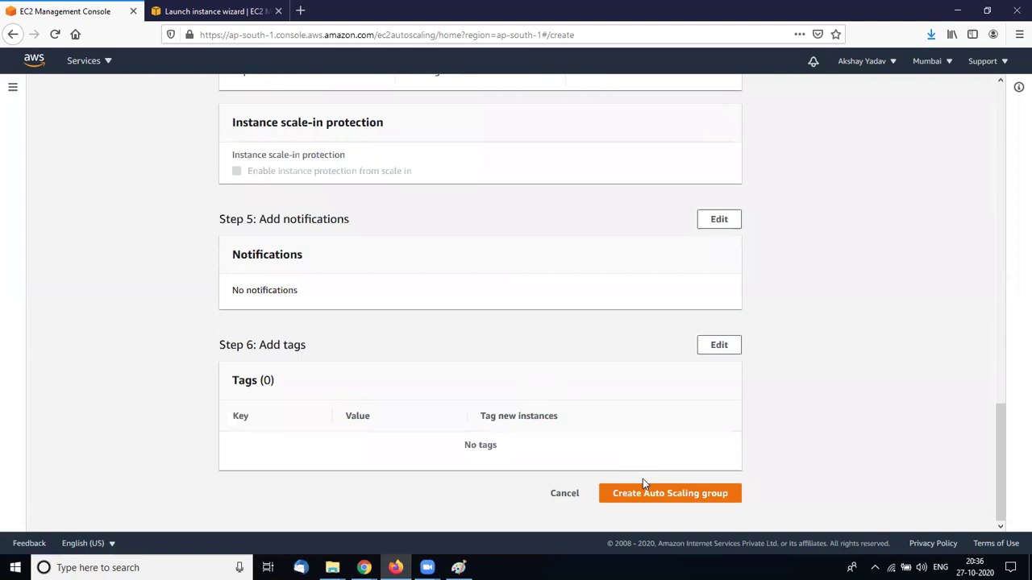
Create the autoscalling group (desired 2, min 2, max 4, one scaling policy)
{"action": "left_click", "coordinate": [654, 496]}
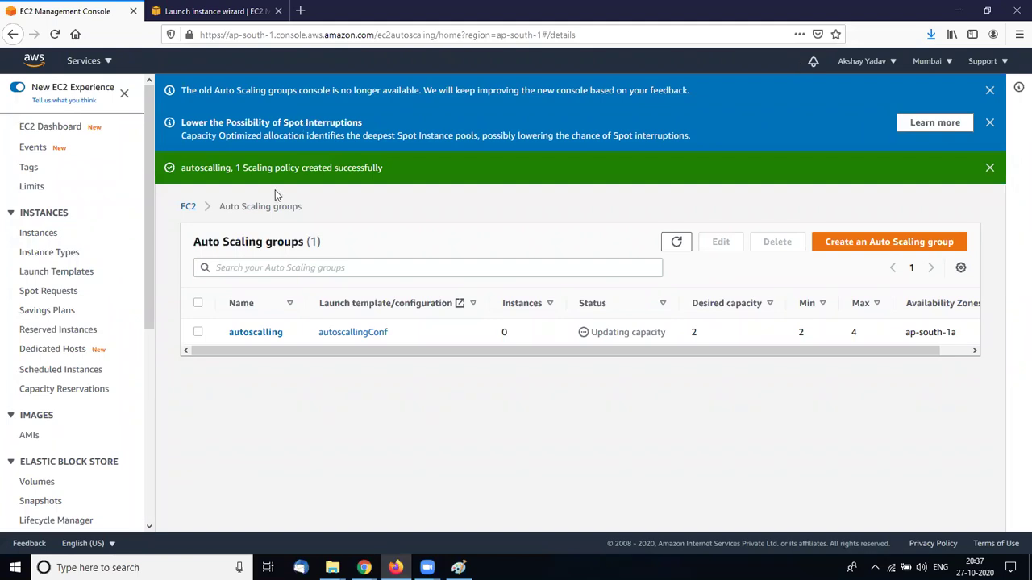
{"action": "scroll", "coordinate": [50, 370], "scroll_direction": "down", "scroll_amount": 5}
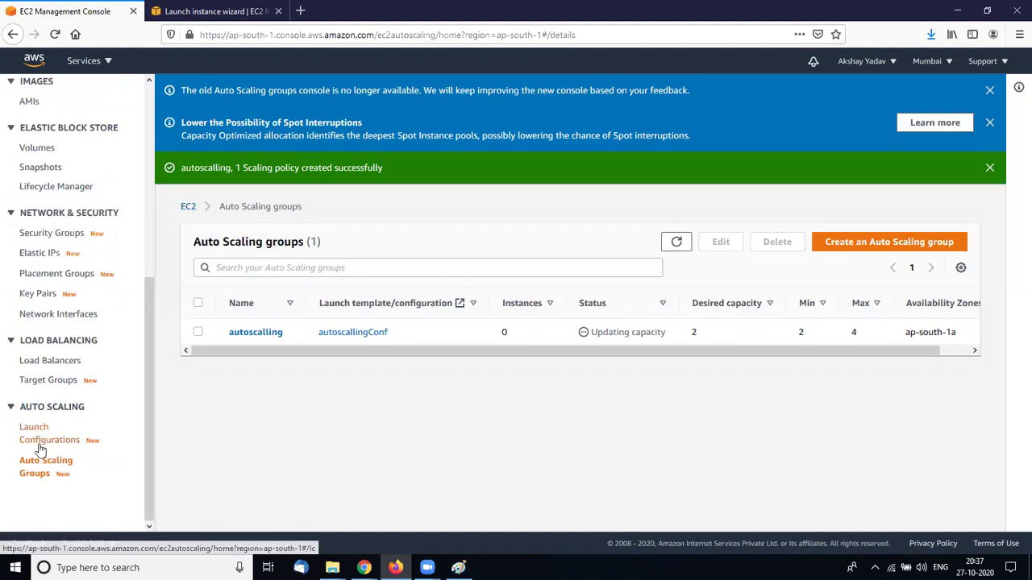
{"action": "left_click_drag", "start_coordinate": [142, 429], "coordinate": [146, 187]}
Open the EC2 Instances list and start the Launch instance wizard
{"action": "left_click", "coordinate": [36, 225]}
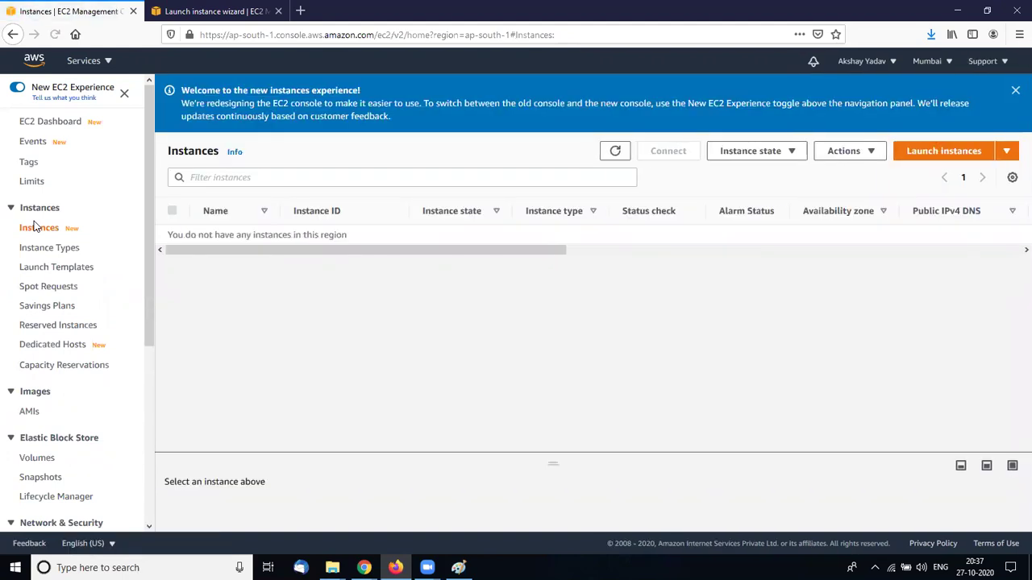
{"action": "left_click", "coordinate": [929, 154]}
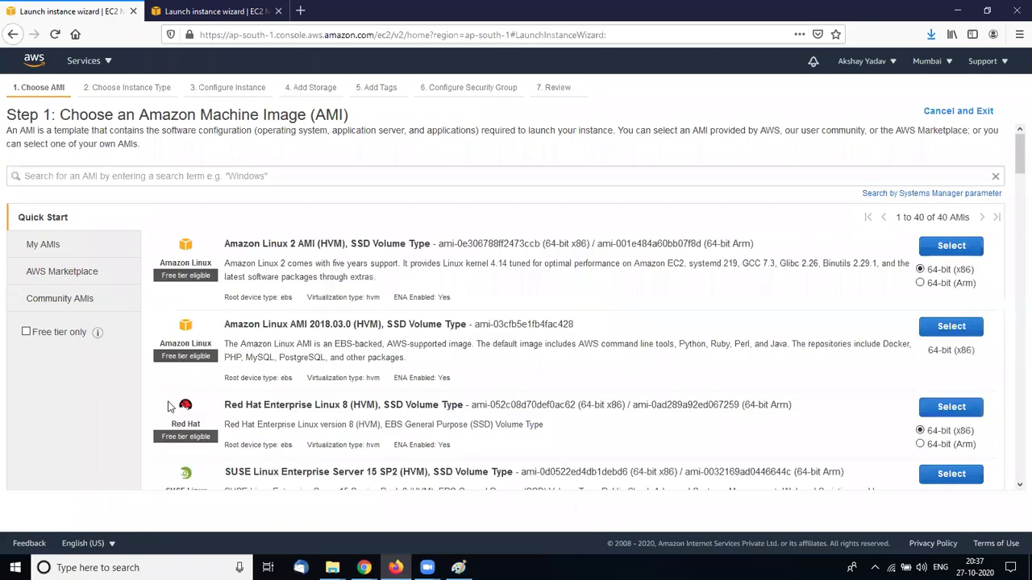
{"action": "scroll", "coordinate": [169, 406], "scroll_direction": "down", "scroll_amount": 10}
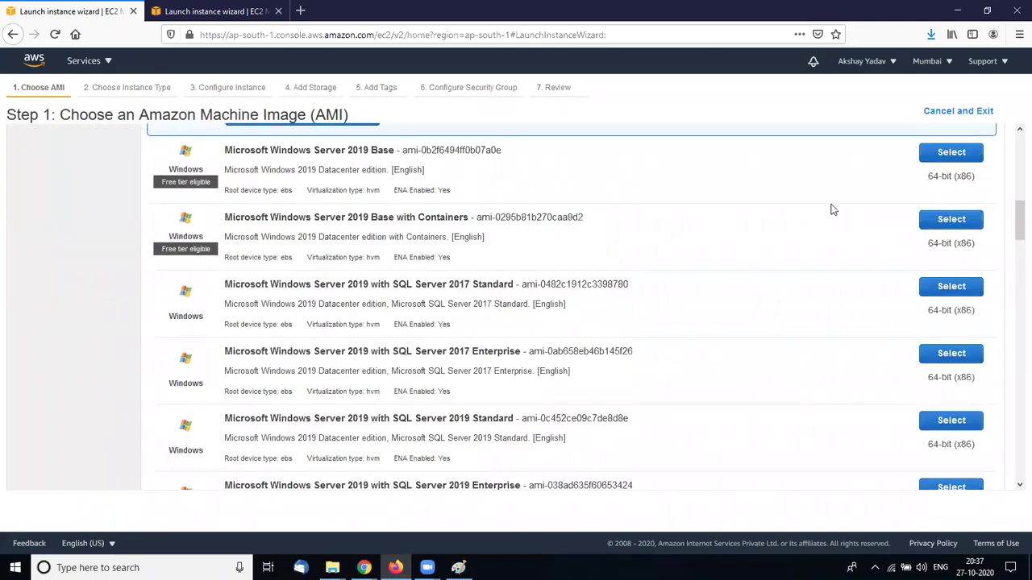
{"action": "scroll", "coordinate": [259, 318], "scroll_direction": "up", "scroll_amount": 10}
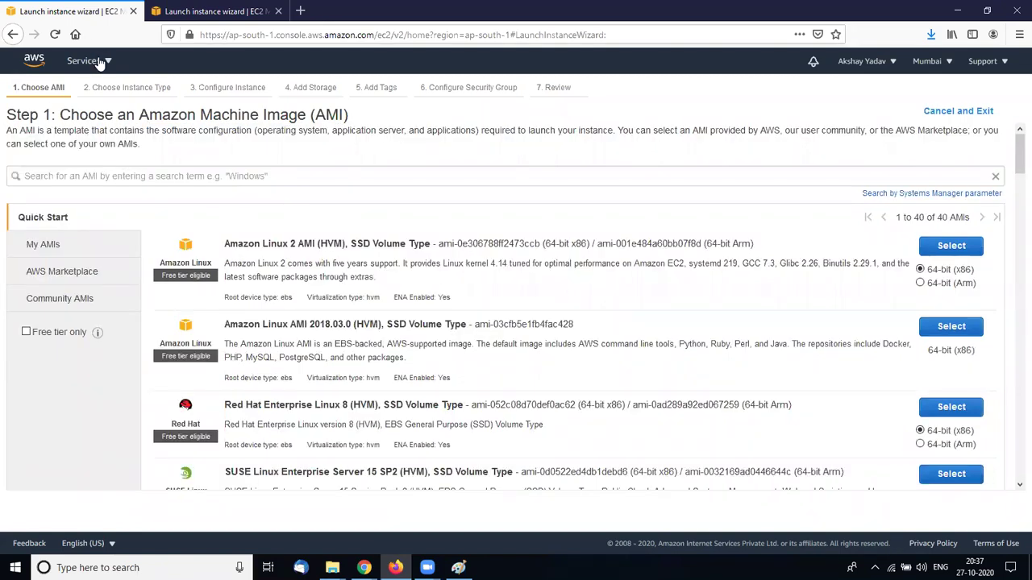
Leave the launch wizard and return to Instances, showing two running t2.micro instances
{"action": "left_click", "coordinate": [99, 64]}
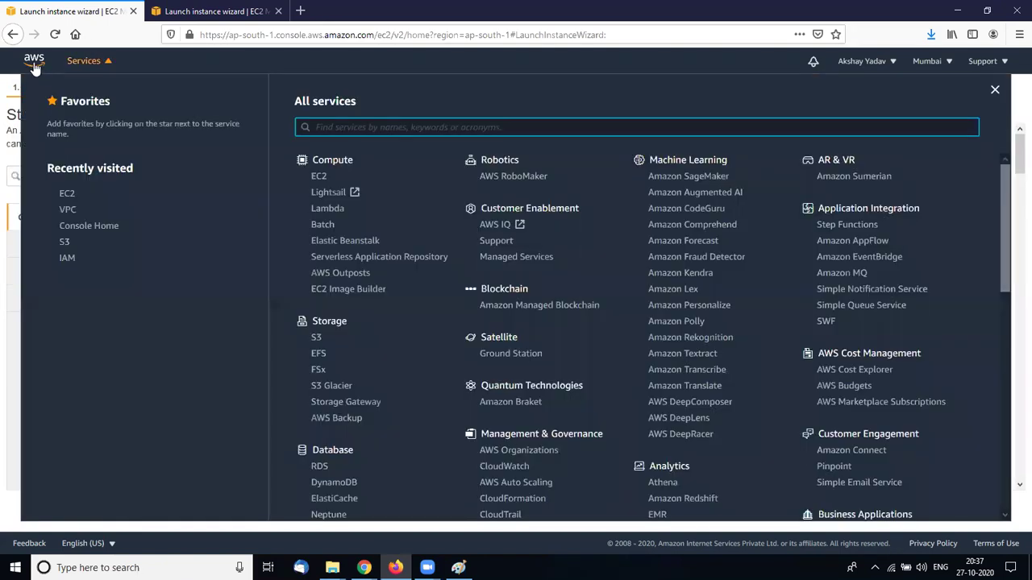
{"action": "left_click", "coordinate": [50, 86]}
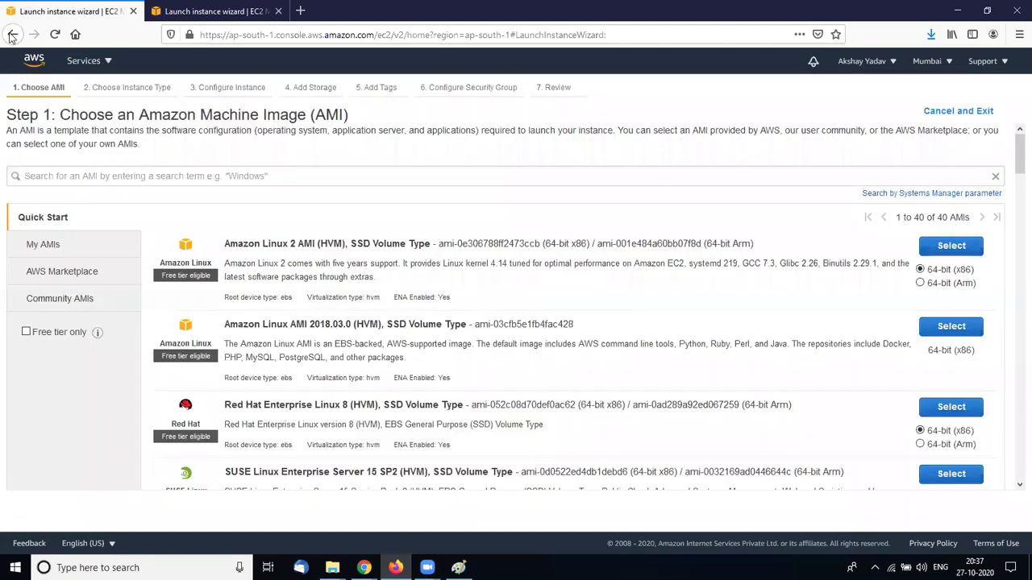
{"action": "left_click", "coordinate": [12, 36]}
{"action": "scroll", "coordinate": [56, 483], "scroll_direction": "down", "scroll_amount": 3}
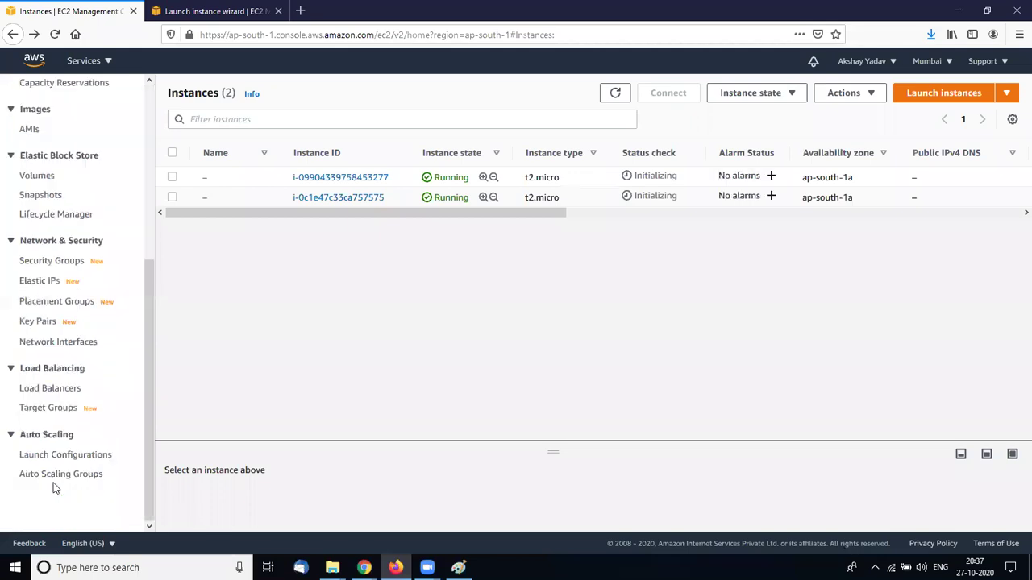
{"action": "left_click", "coordinate": [52, 477]}
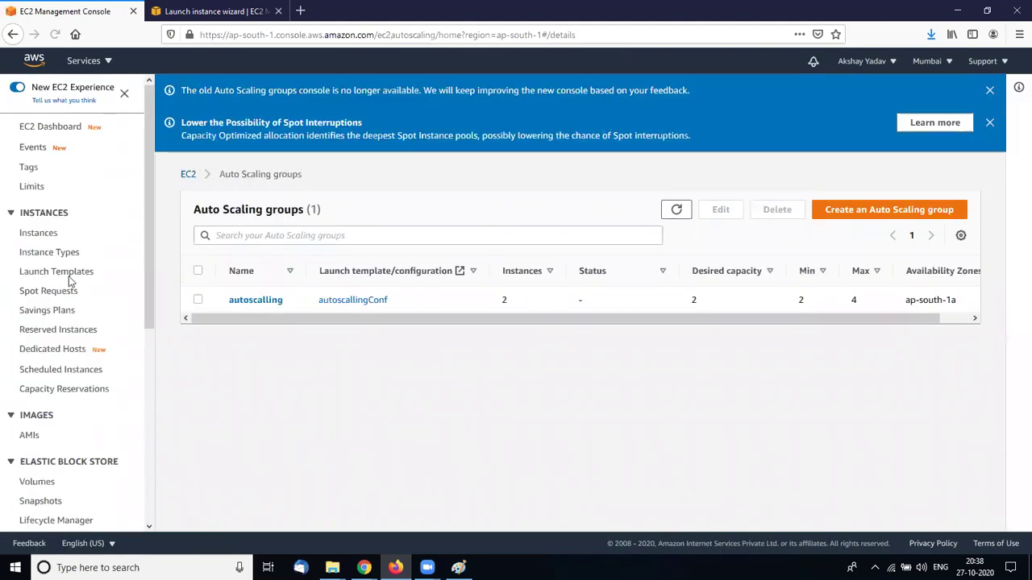
{"action": "left_click", "coordinate": [37, 234]}
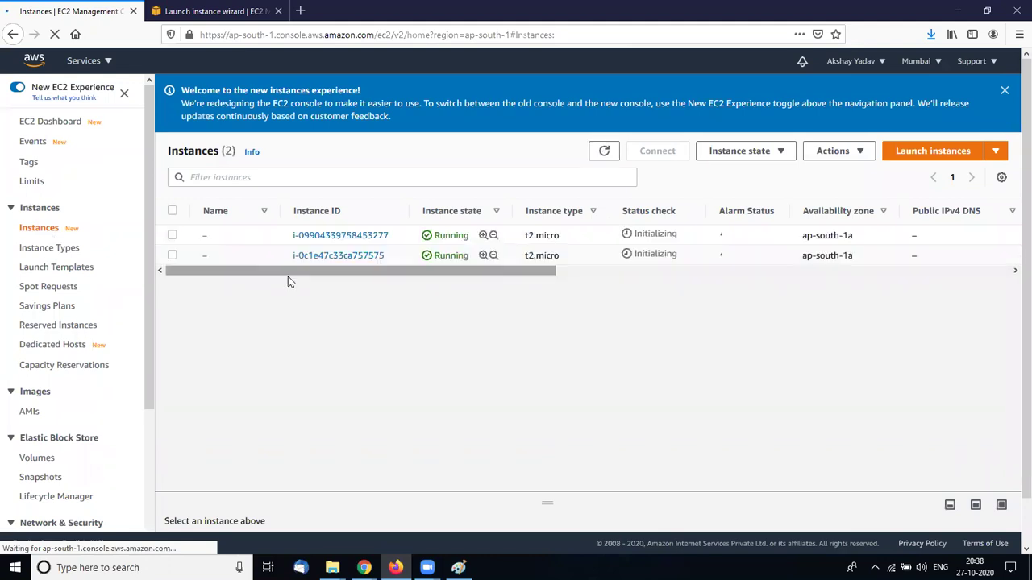
{"action": "left_click_drag", "start_coordinate": [288, 274], "coordinate": [162, 306]}
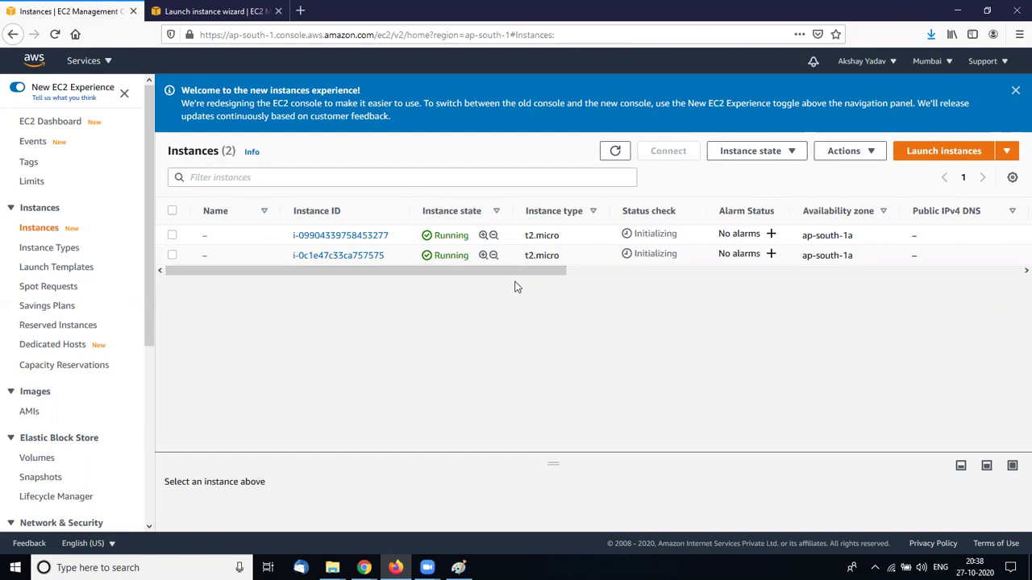
{"action": "left_click_drag", "start_coordinate": [524, 274], "coordinate": [492, 252]}
Refresh the Instances list until both t2.micro instances show 2/2 checks, then select the first instance
{"action": "left_click", "coordinate": [615, 153]}
{"action": "left_click", "coordinate": [615, 153]}
{"action": "left_click", "coordinate": [615, 153]}
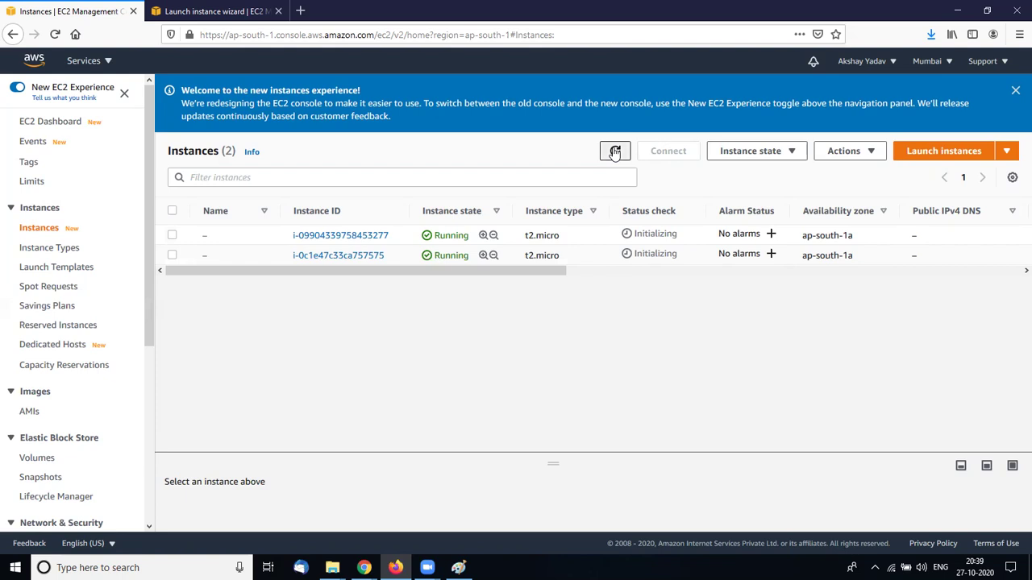
{"action": "left_click", "coordinate": [615, 153]}
{"action": "left_click", "coordinate": [615, 153]}
{"action": "left_click", "coordinate": [615, 152]}
{"action": "left_click", "coordinate": [615, 152]}
{"action": "left_click", "coordinate": [614, 152]}
{"action": "left_click", "coordinate": [615, 152]}
{"action": "left_click", "coordinate": [615, 152]}
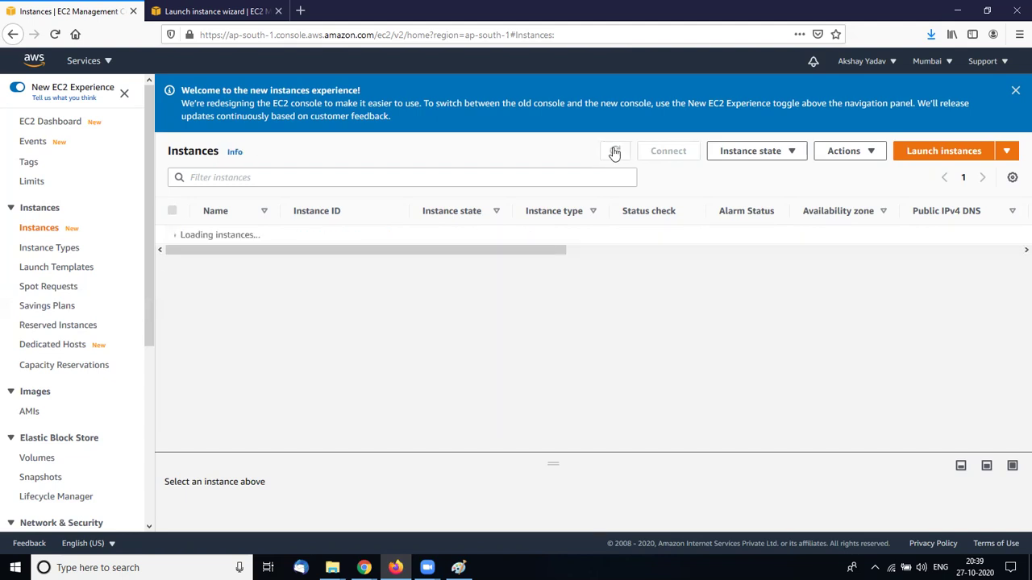
{"action": "left_click", "coordinate": [615, 153]}
{"action": "left_click", "coordinate": [615, 153]}
{"action": "left_click", "coordinate": [615, 152]}
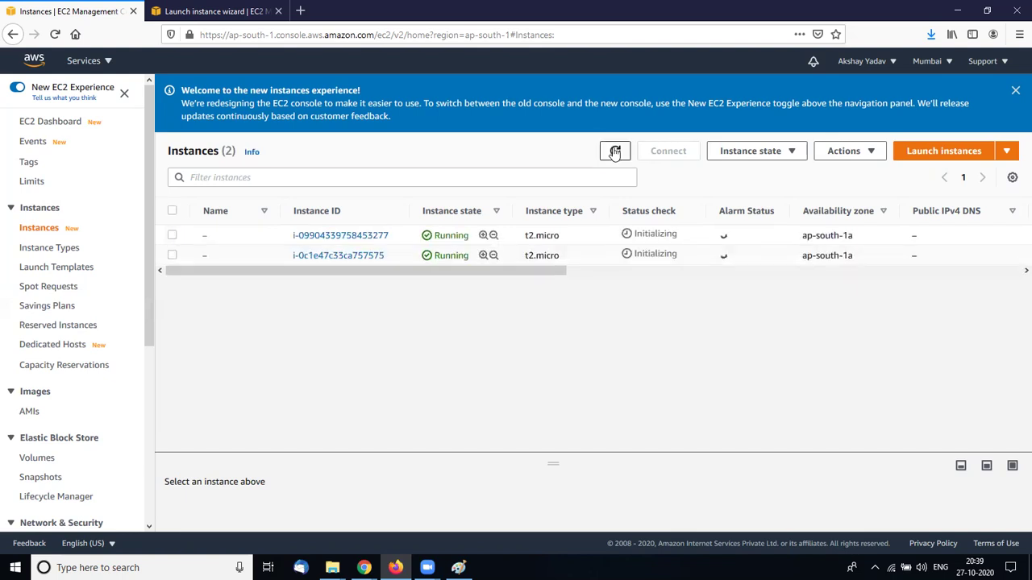
{"action": "left_click", "coordinate": [615, 153]}
{"action": "left_click", "coordinate": [615, 152]}
{"action": "left_click", "coordinate": [615, 153]}
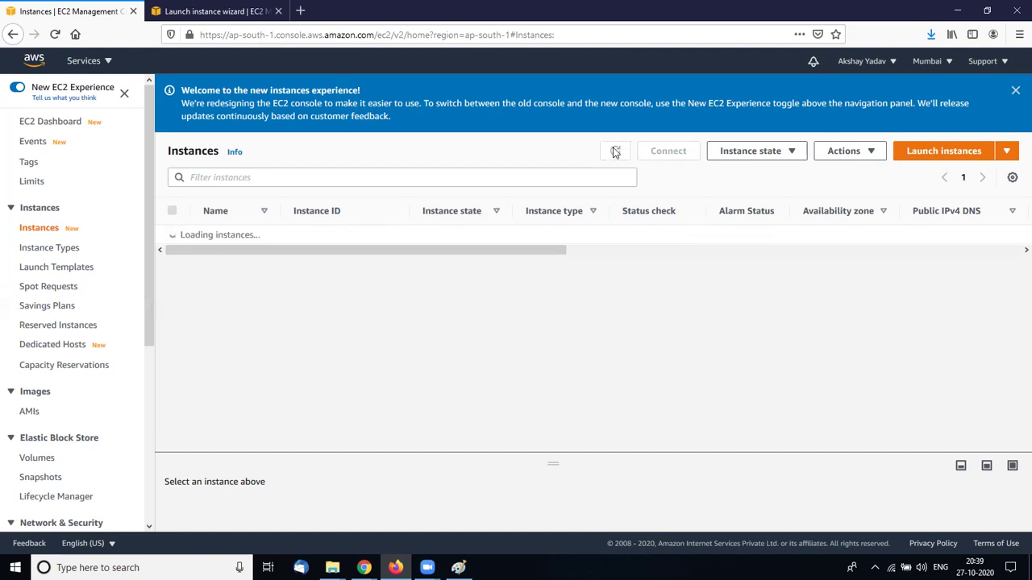
{"action": "left_click", "coordinate": [615, 152]}
{"action": "left_click", "coordinate": [615, 153]}
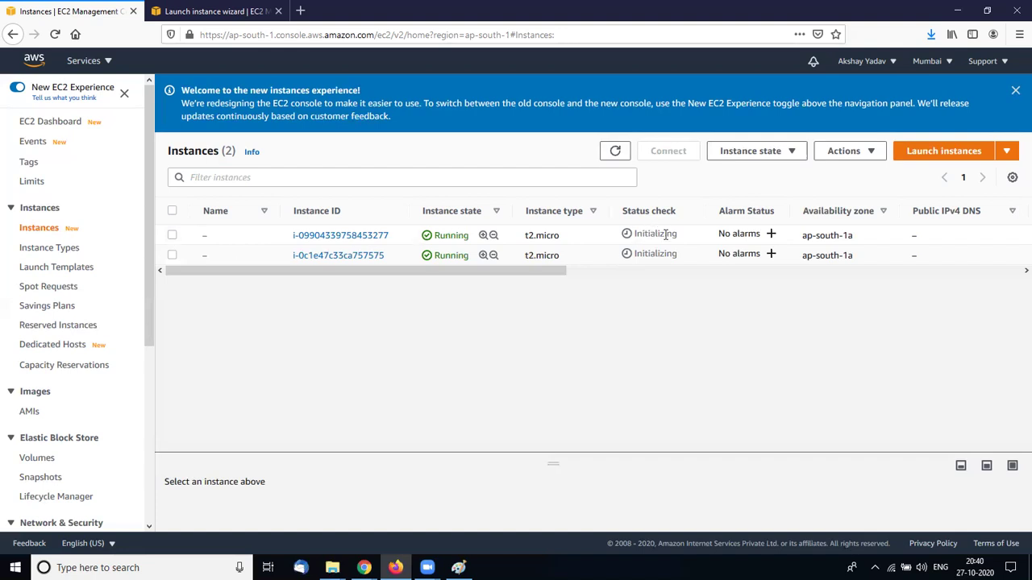
{"action": "left_click", "coordinate": [615, 151]}
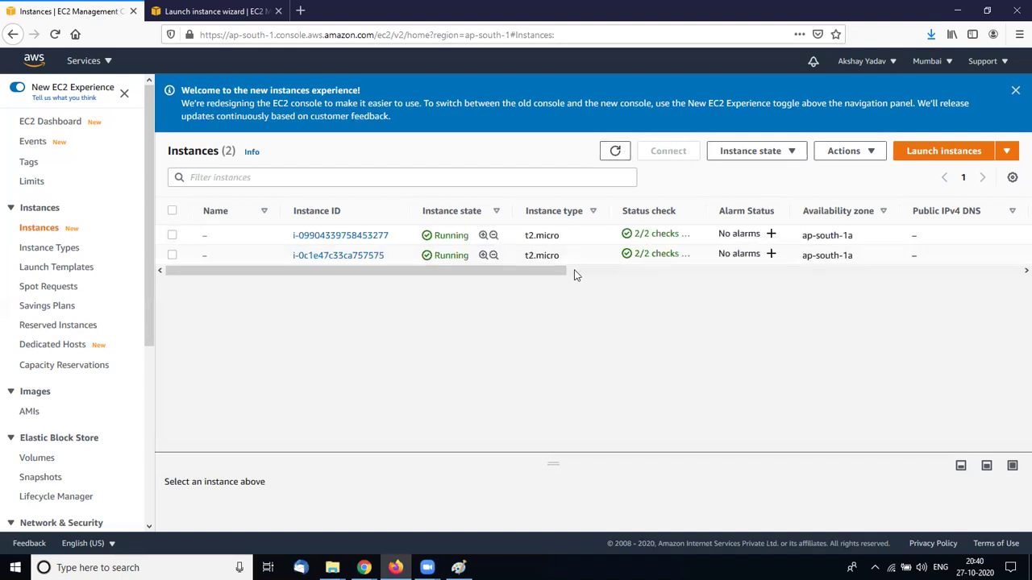
{"action": "left_click", "coordinate": [173, 235]}
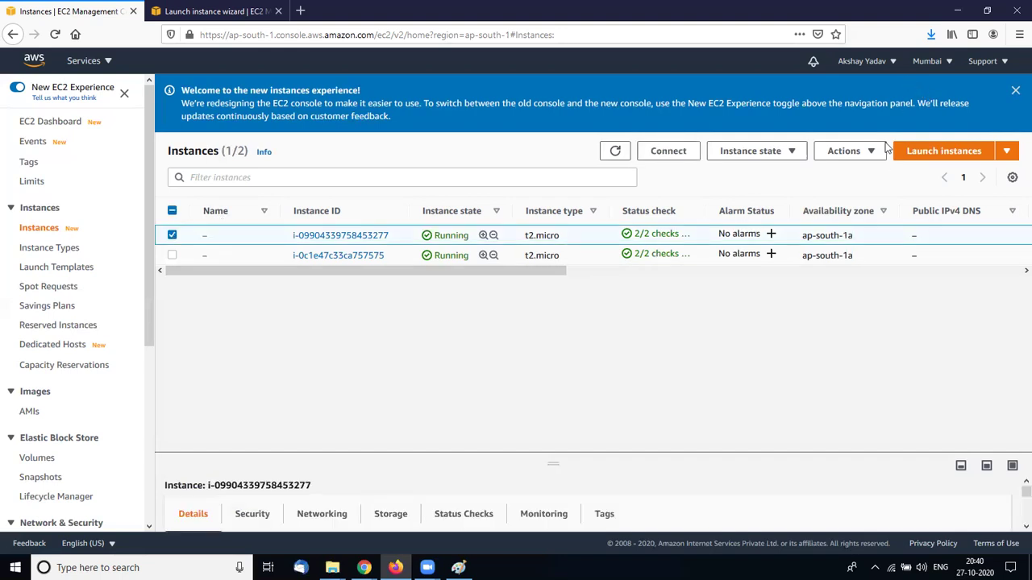
Download the instance's RDP client file and save it as 10.0.0.55.rdp
{"action": "left_click", "coordinate": [678, 153]}
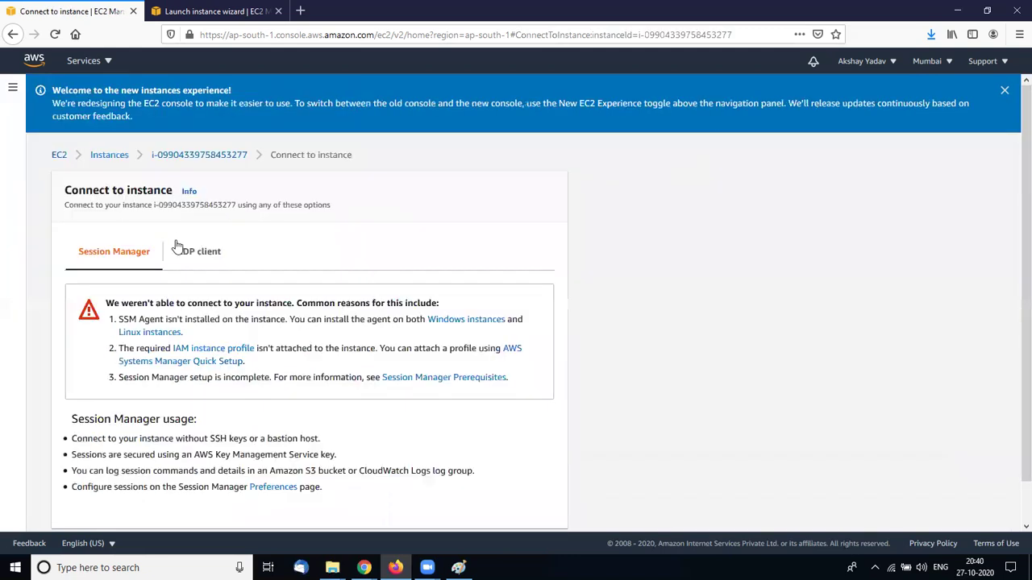
{"action": "left_click", "coordinate": [185, 253]}
{"action": "left_click", "coordinate": [159, 405]}
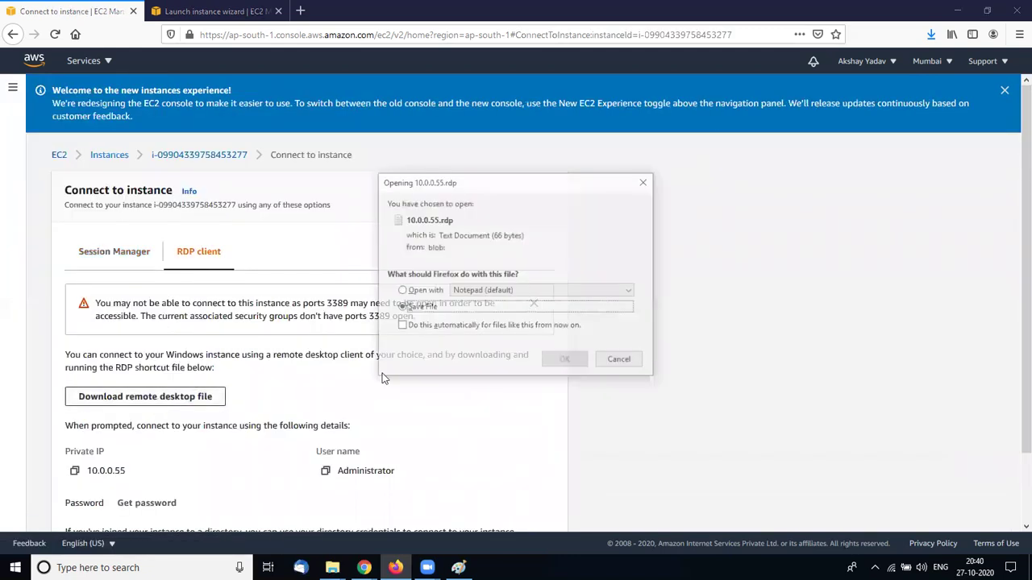
{"action": "left_click", "coordinate": [565, 361]}
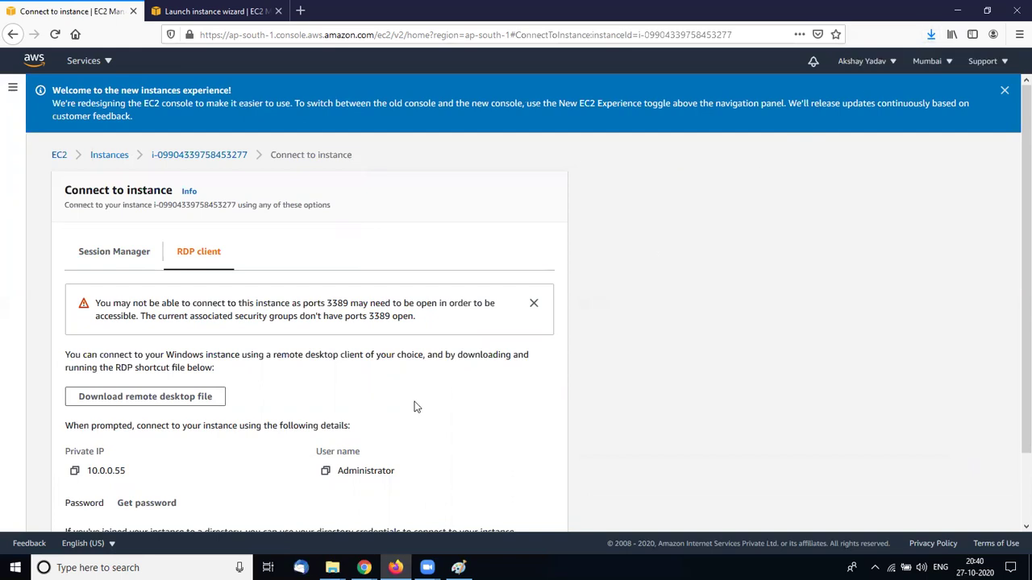
Review the RDP details, including the Administrator user name, then return to the Session Manager option
{"action": "scroll", "coordinate": [408, 410], "scroll_direction": "down", "scroll_amount": 2}
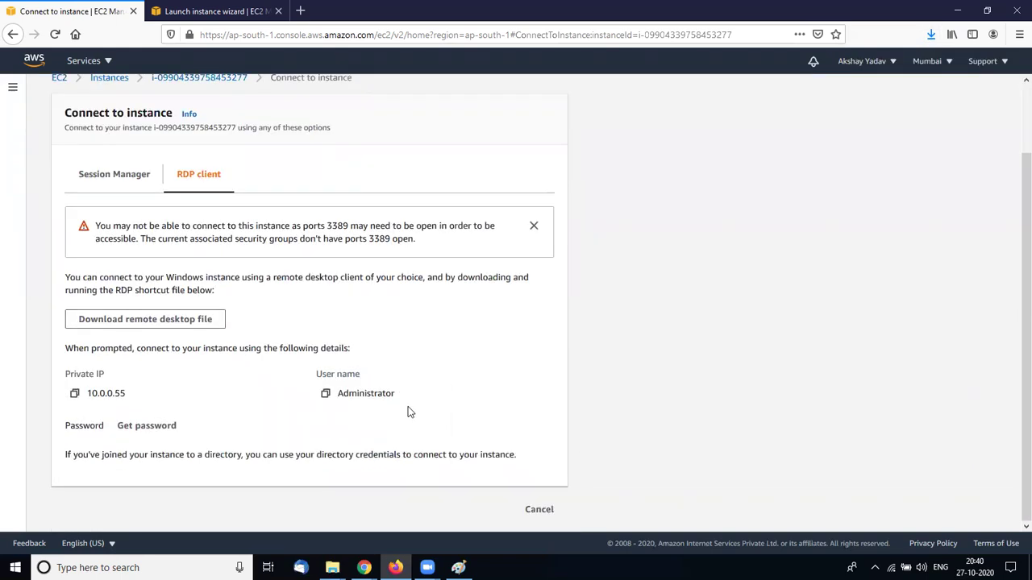
{"action": "scroll", "coordinate": [433, 388], "scroll_direction": "up", "scroll_amount": 1}
{"action": "scroll", "coordinate": [432, 388], "scroll_direction": "down", "scroll_amount": 1}
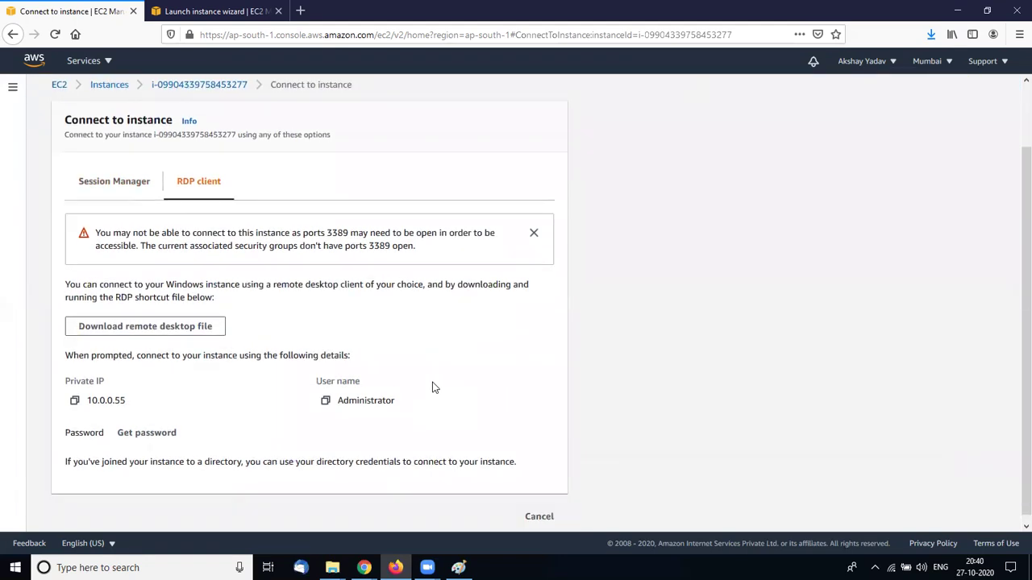
{"action": "scroll", "coordinate": [433, 388], "scroll_direction": "up", "scroll_amount": 1}
{"action": "scroll", "coordinate": [433, 388], "scroll_direction": "down", "scroll_amount": 1}
{"action": "double_click", "coordinate": [433, 388]}
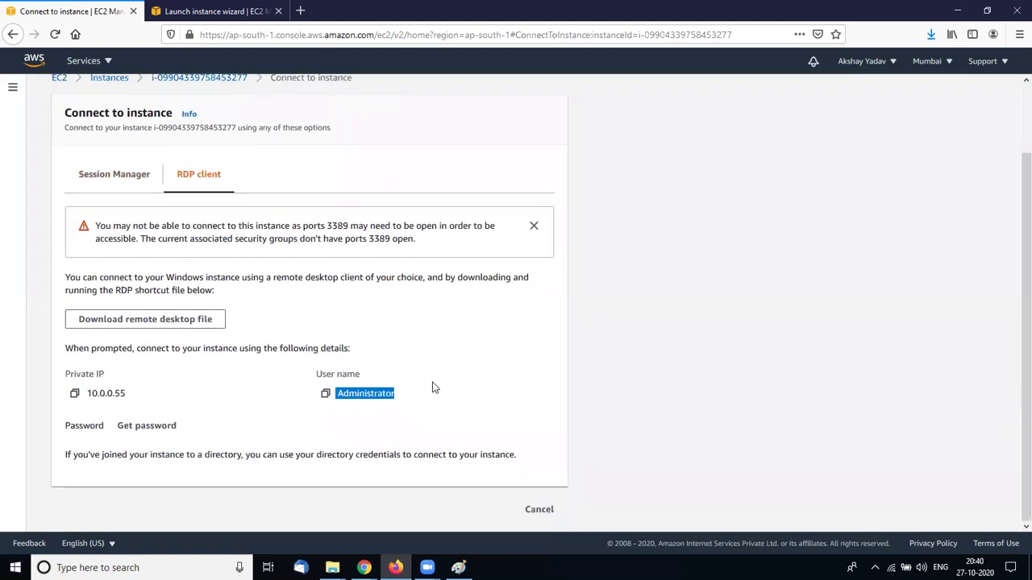
{"action": "left_click", "coordinate": [462, 367]}
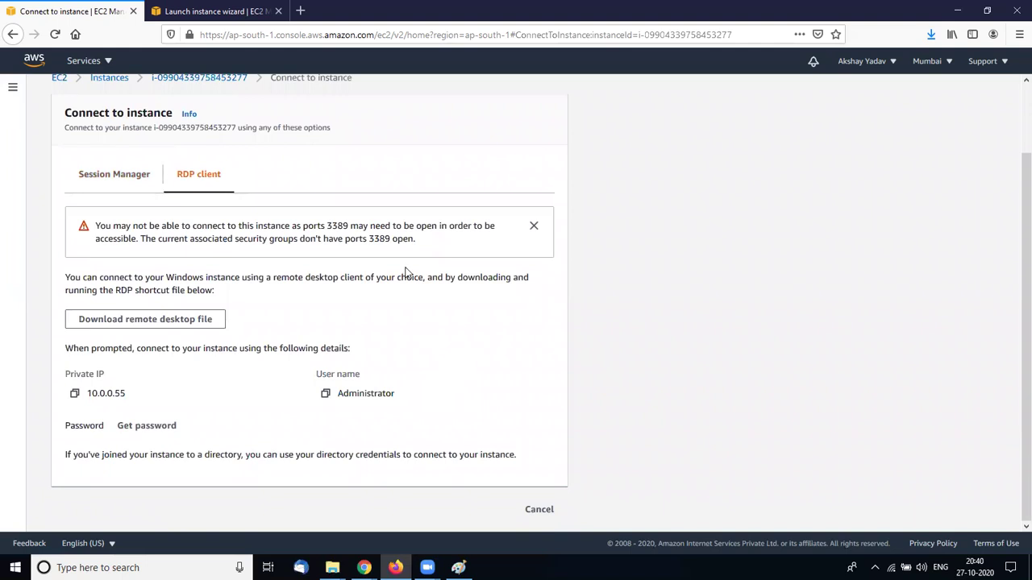
{"action": "scroll", "coordinate": [395, 266], "scroll_direction": "up", "scroll_amount": 2}
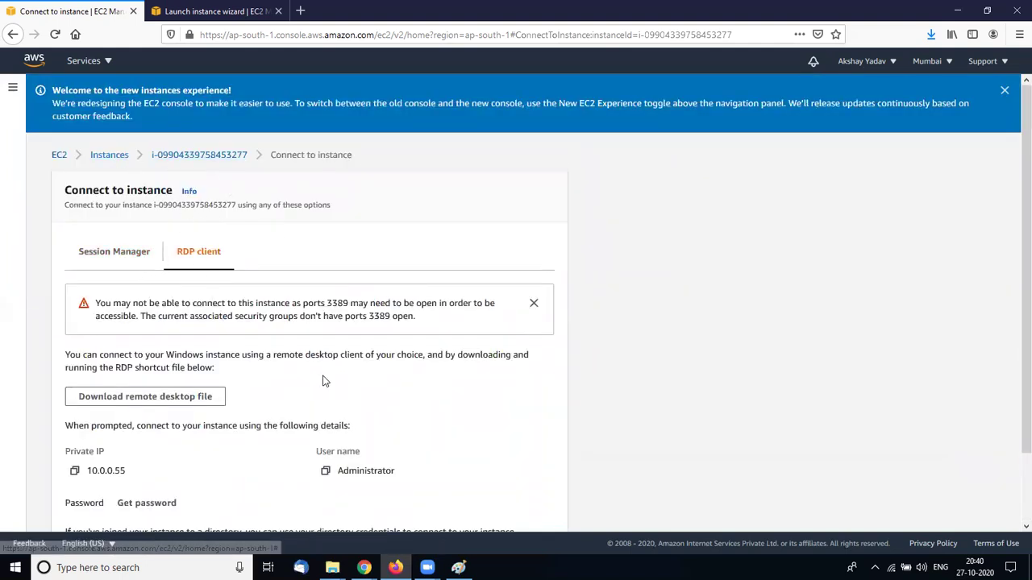
{"action": "scroll", "coordinate": [323, 376], "scroll_direction": "down", "scroll_amount": 2}
{"action": "scroll", "coordinate": [323, 375], "scroll_direction": "up", "scroll_amount": 2}
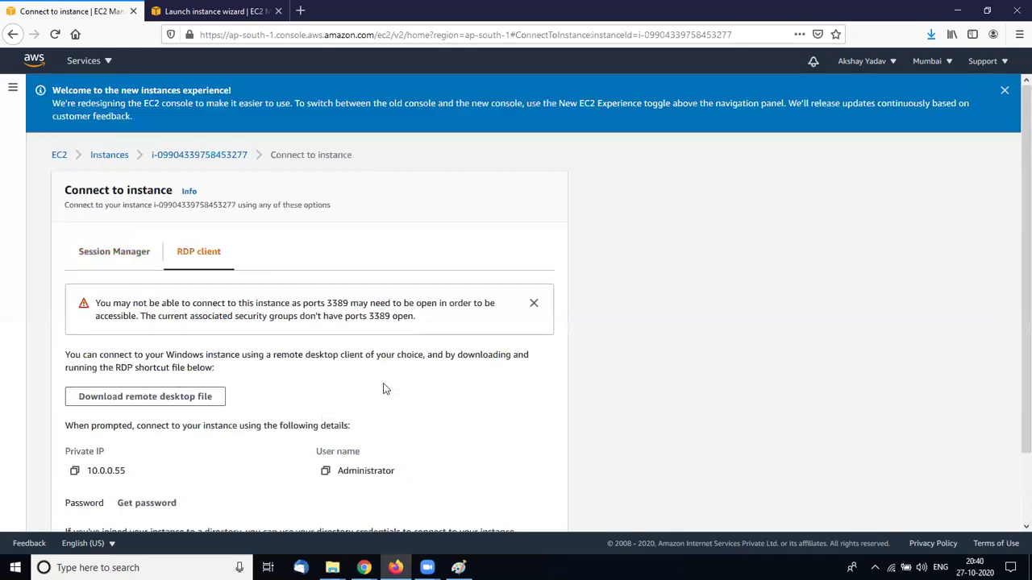
{"action": "left_click", "coordinate": [133, 253]}
{"action": "left_click", "coordinate": [161, 156]}
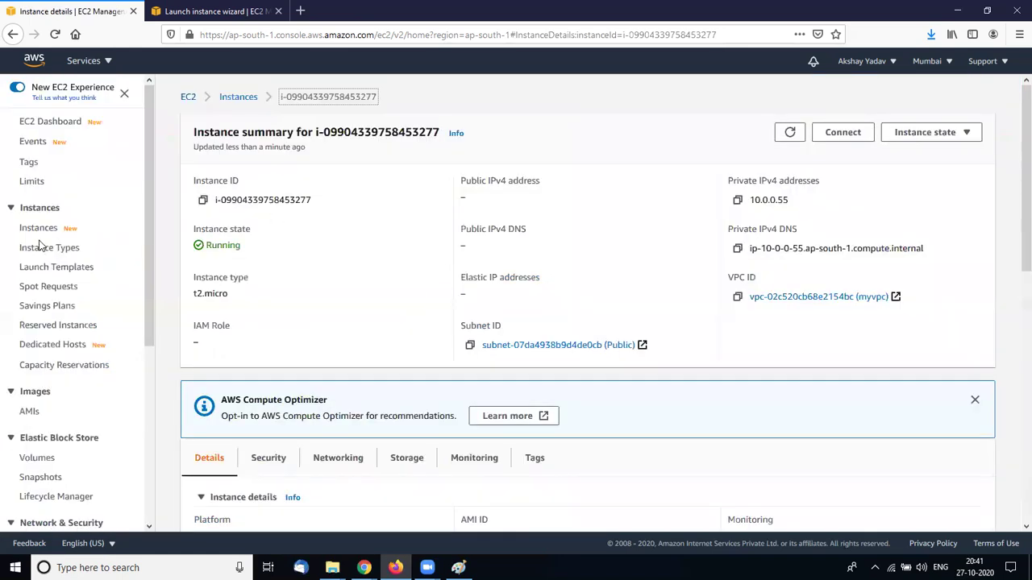
{"action": "left_click", "coordinate": [38, 232]}
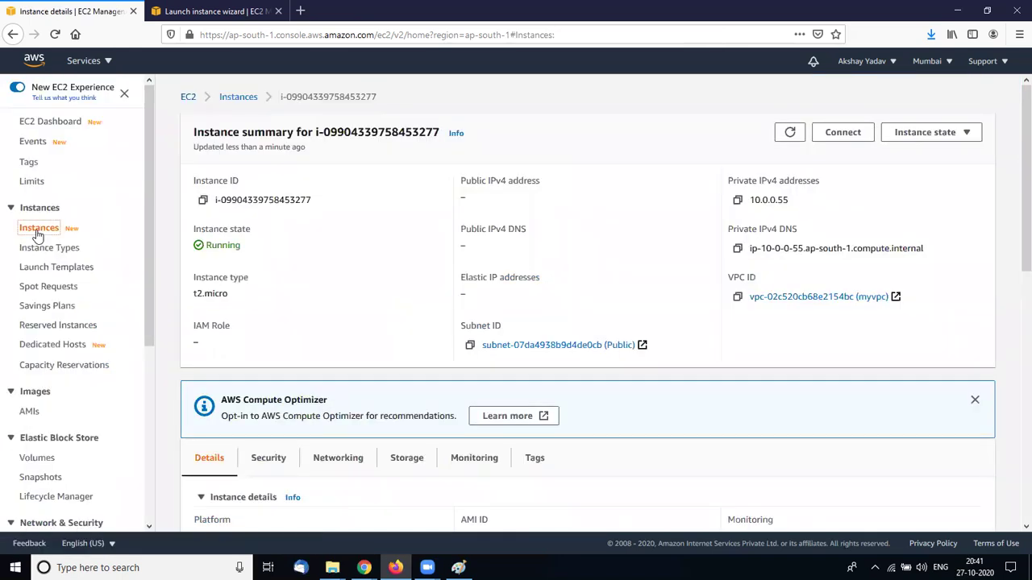
{"action": "left_click_drag", "start_coordinate": [355, 212], "coordinate": [306, 196]}
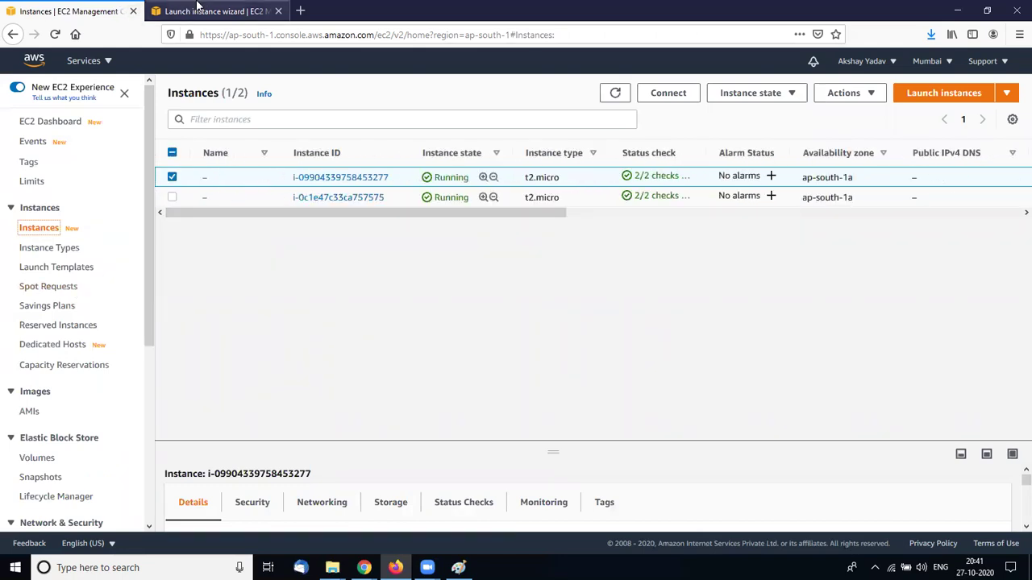
{"action": "left_click", "coordinate": [198, 10]}
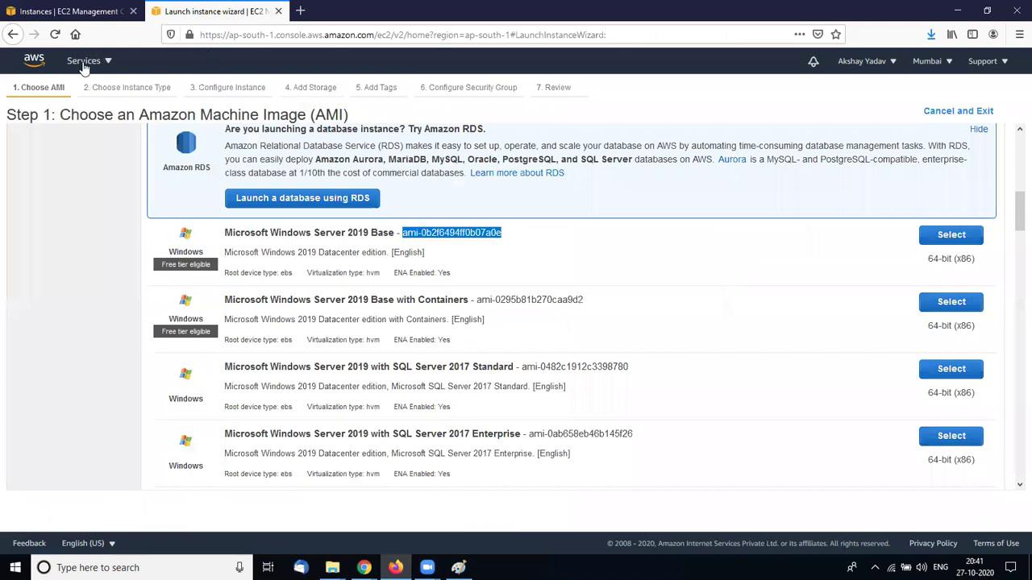
Search the Services menu for 'vpc' and open the VPC console
{"action": "left_click", "coordinate": [84, 64]}
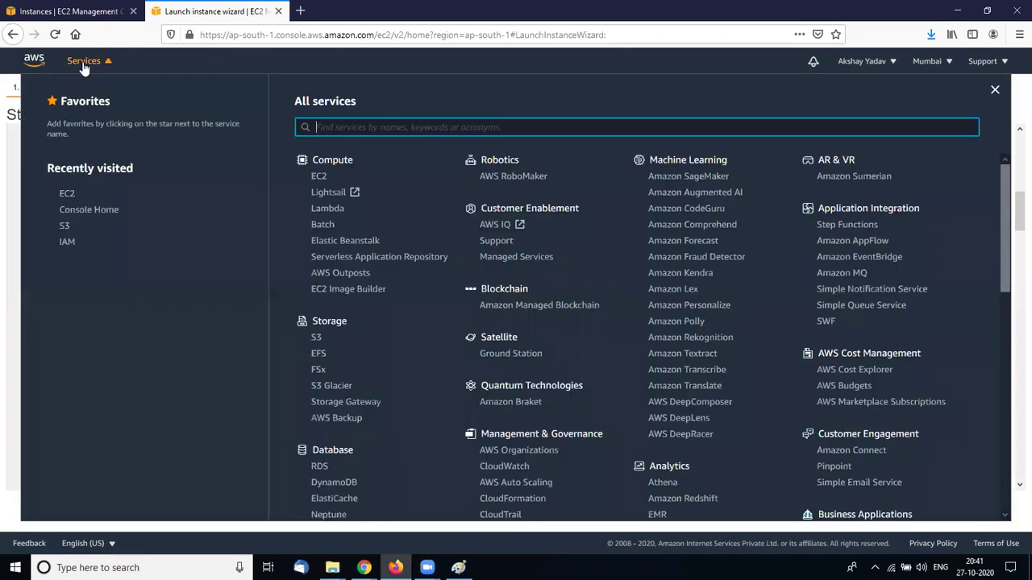
{"action": "type", "text": "vpc"}
{"action": "left_click", "coordinate": [339, 157]}
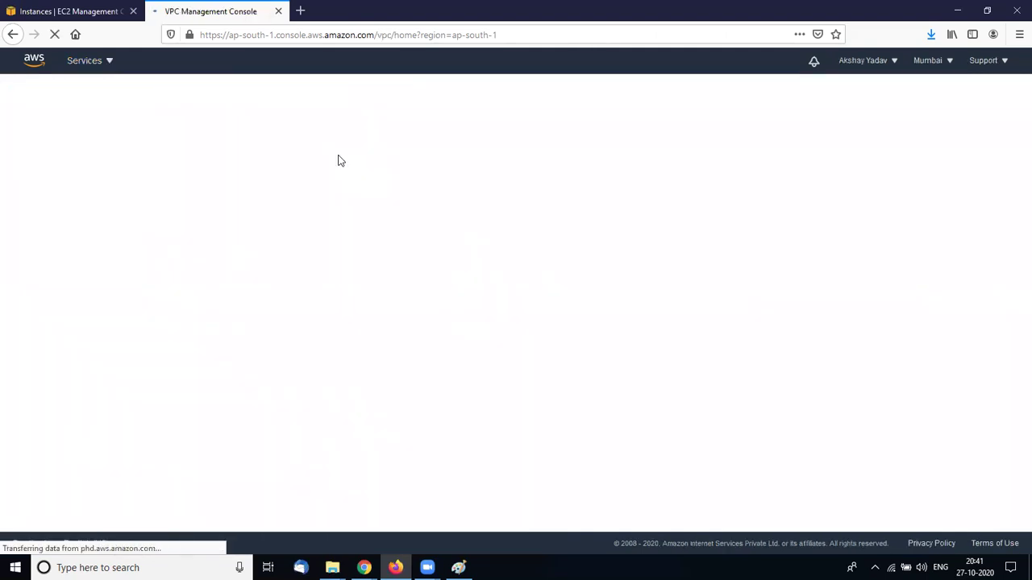
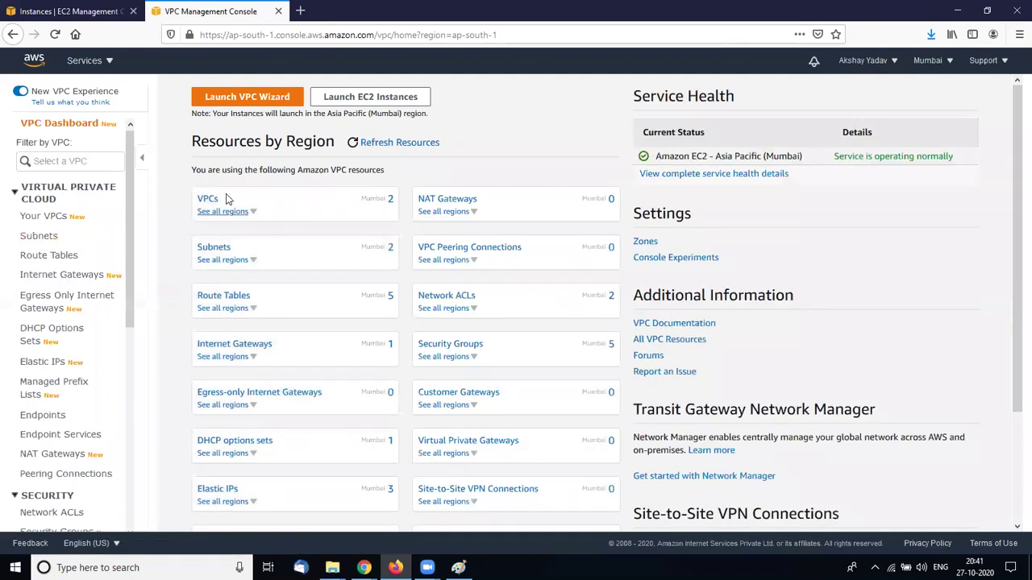
Review the instance's networking details in EC2, then return to the VPC console
{"action": "left_click", "coordinate": [81, 5]}
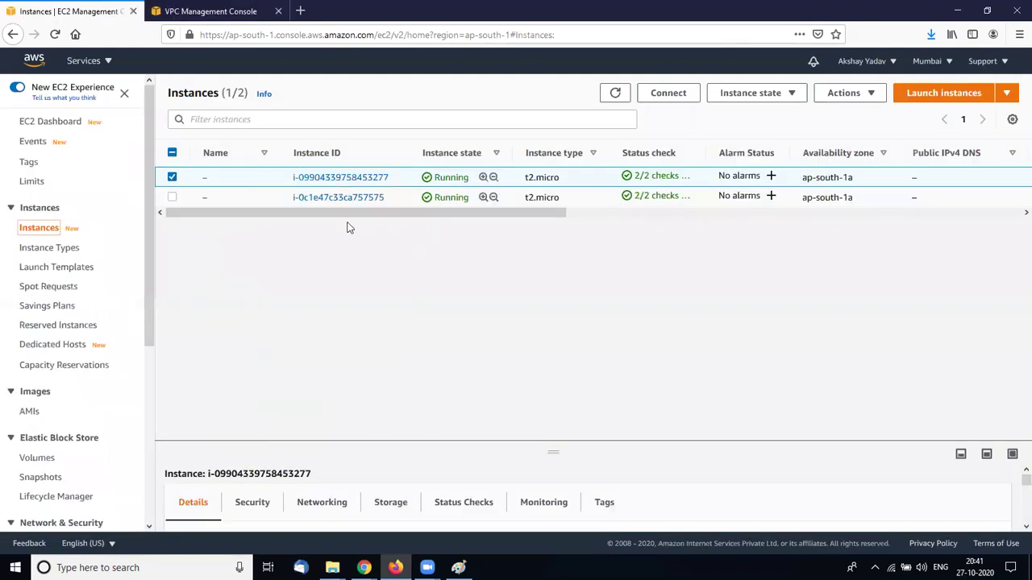
{"action": "left_click_drag", "start_coordinate": [368, 213], "coordinate": [382, 213]}
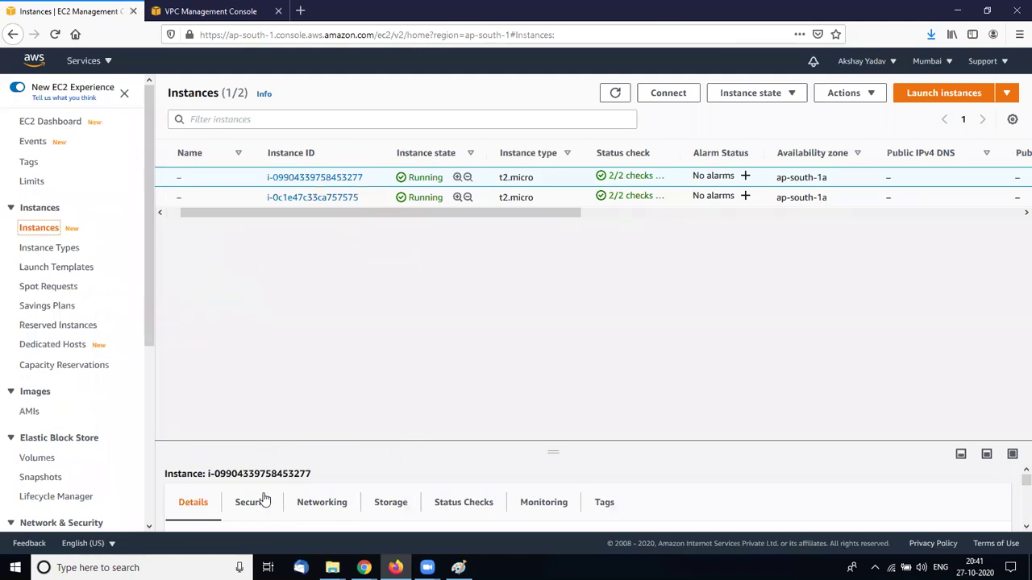
{"action": "left_click", "coordinate": [315, 502]}
{"action": "left_click", "coordinate": [986, 453]}
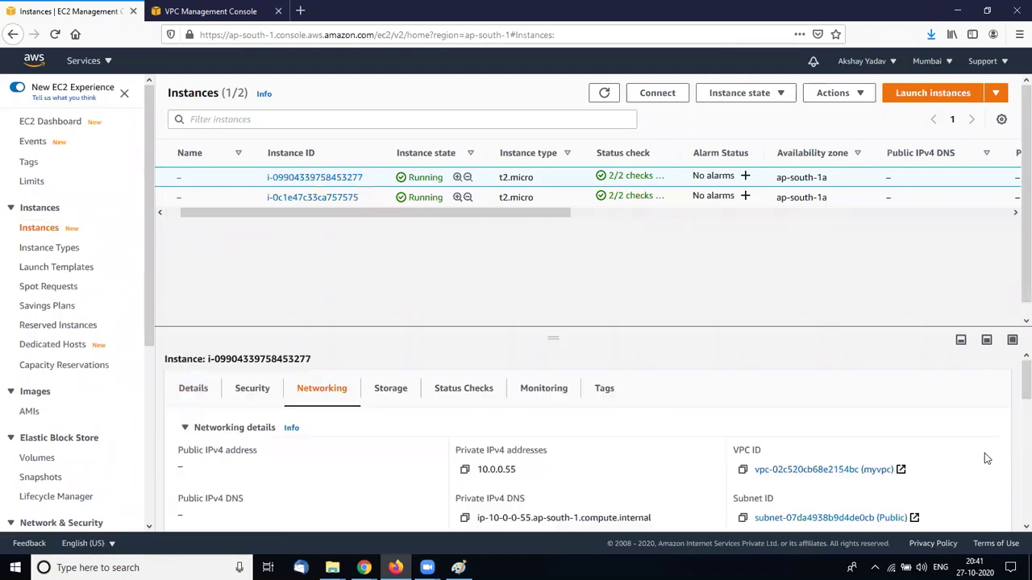
{"action": "scroll", "coordinate": [399, 479], "scroll_direction": "down", "scroll_amount": 1}
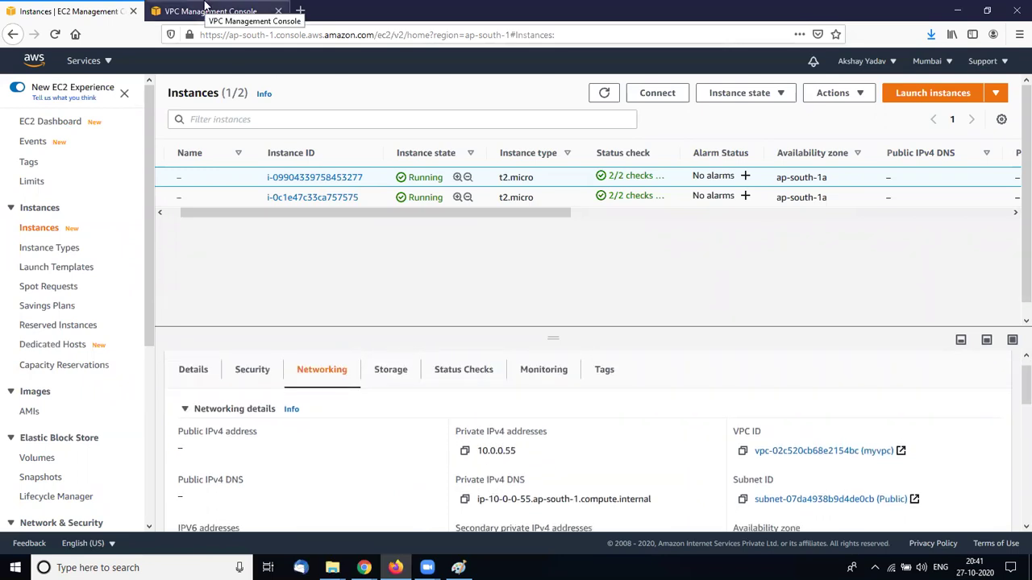
{"action": "left_click", "coordinate": [205, 10]}
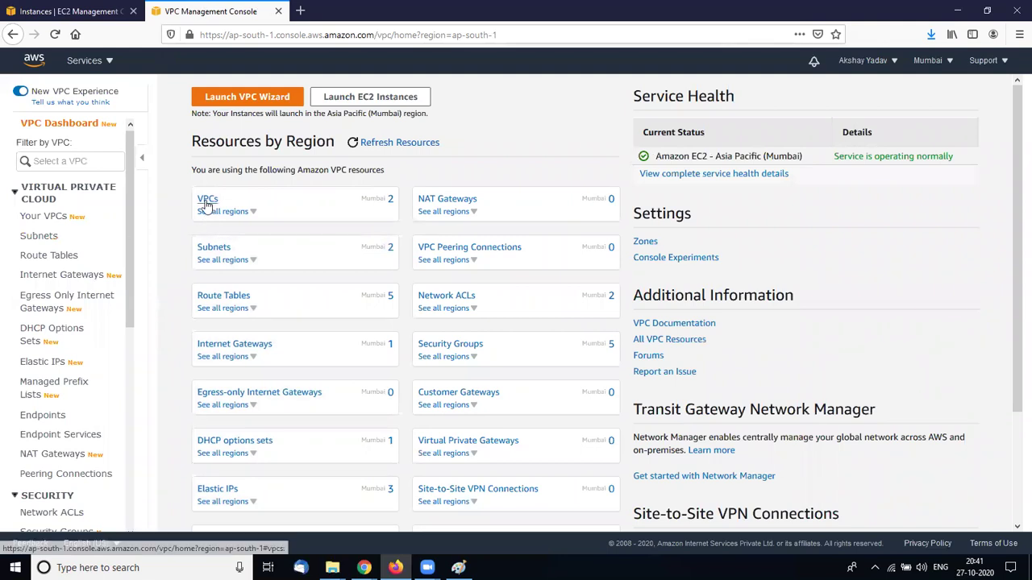
Open the VPC subnets list and briefly inspect the private subnet's details
{"action": "left_click", "coordinate": [203, 247]}
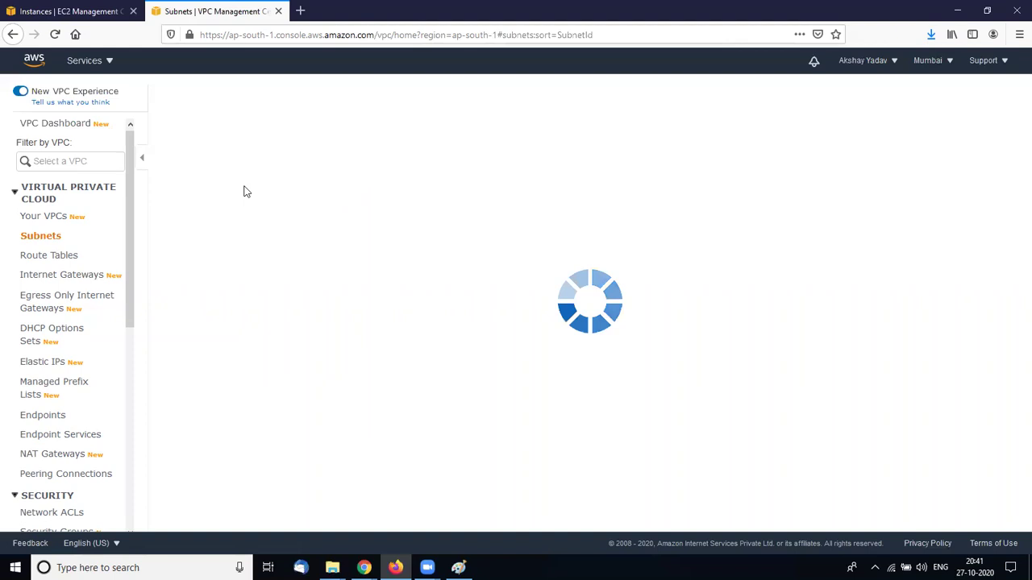
{"action": "left_click", "coordinate": [170, 194]}
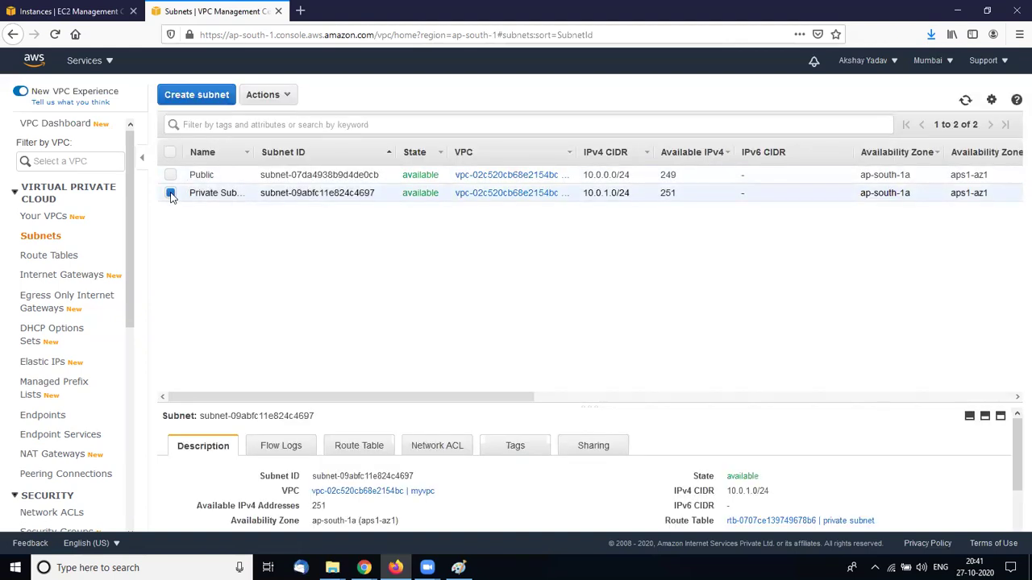
{"action": "left_click", "coordinate": [170, 194]}
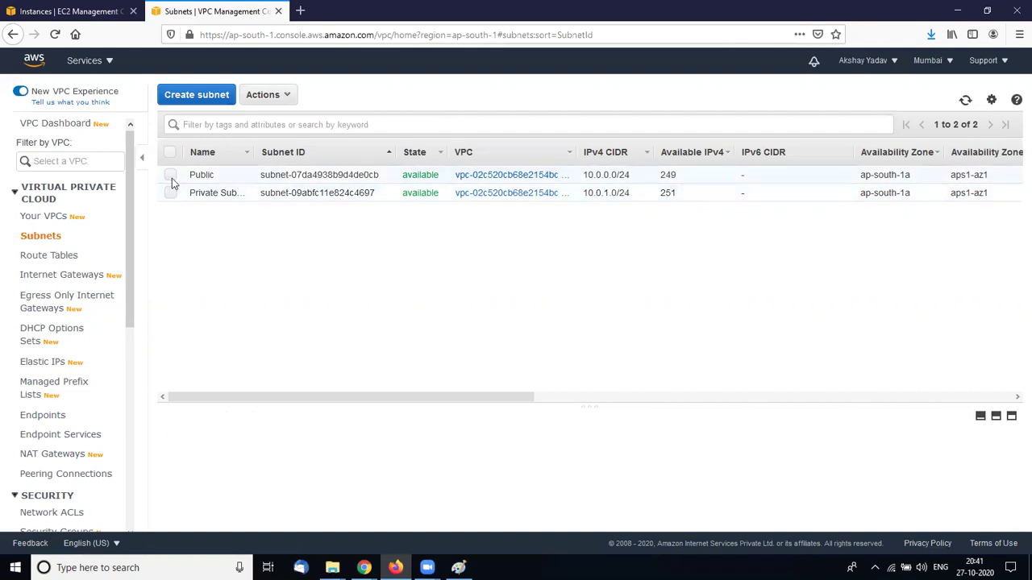
{"action": "key", "text": "ctrl+shift+Tab"}
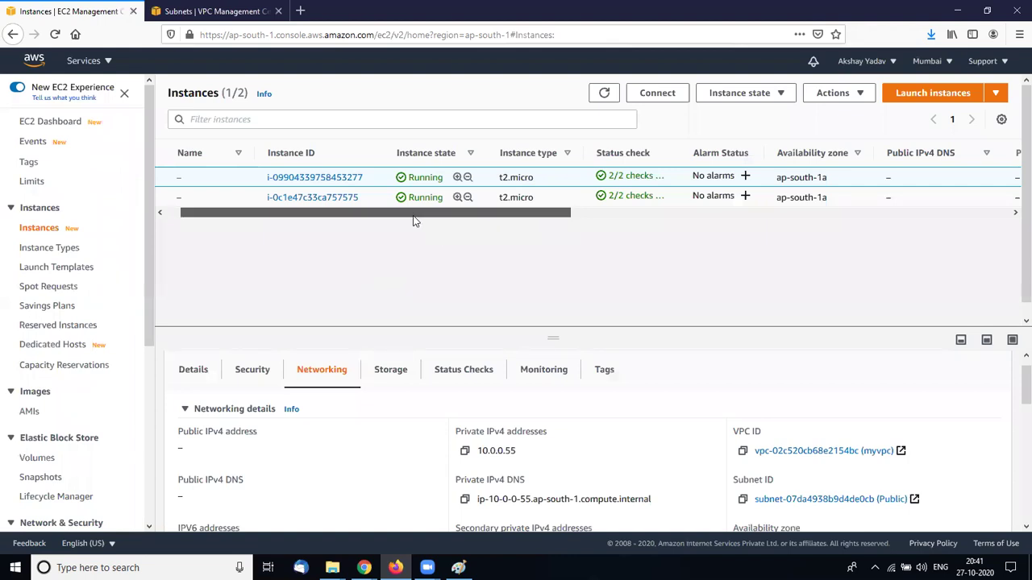
{"action": "key", "text": "ctrl+Tab"}
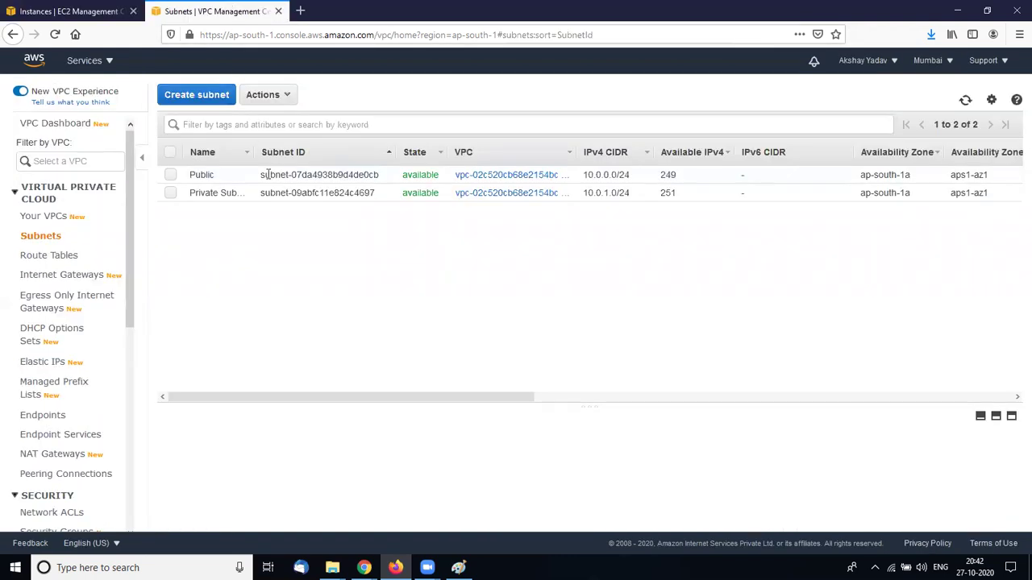
View the Public subnet's route table: 10.0.0.0/16 local, 0.0.0.0/0 via the internet gateway
{"action": "left_click", "coordinate": [169, 176]}
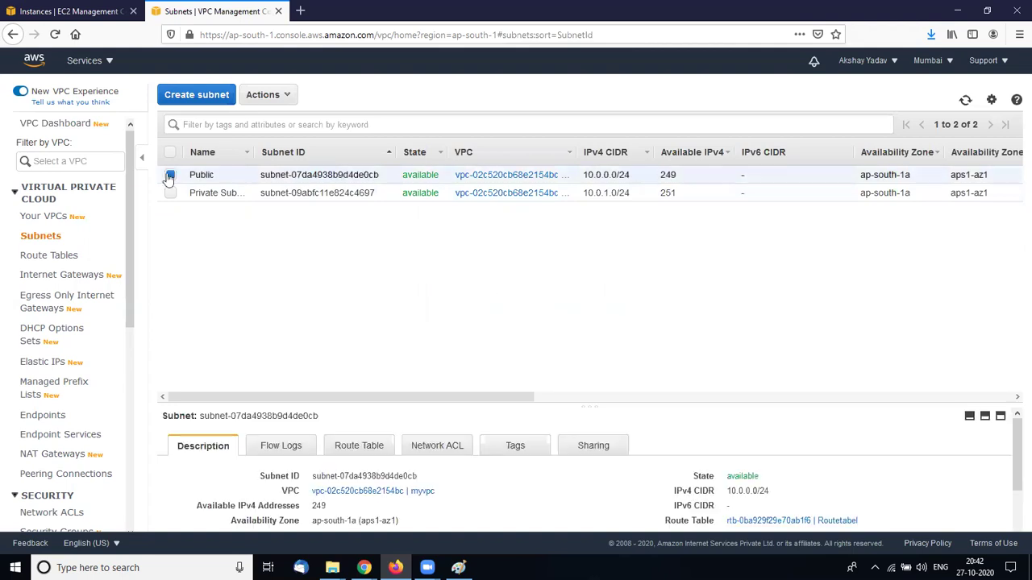
{"action": "left_click", "coordinate": [349, 454]}
{"action": "scroll", "coordinate": [353, 487], "scroll_direction": "down", "scroll_amount": 2}
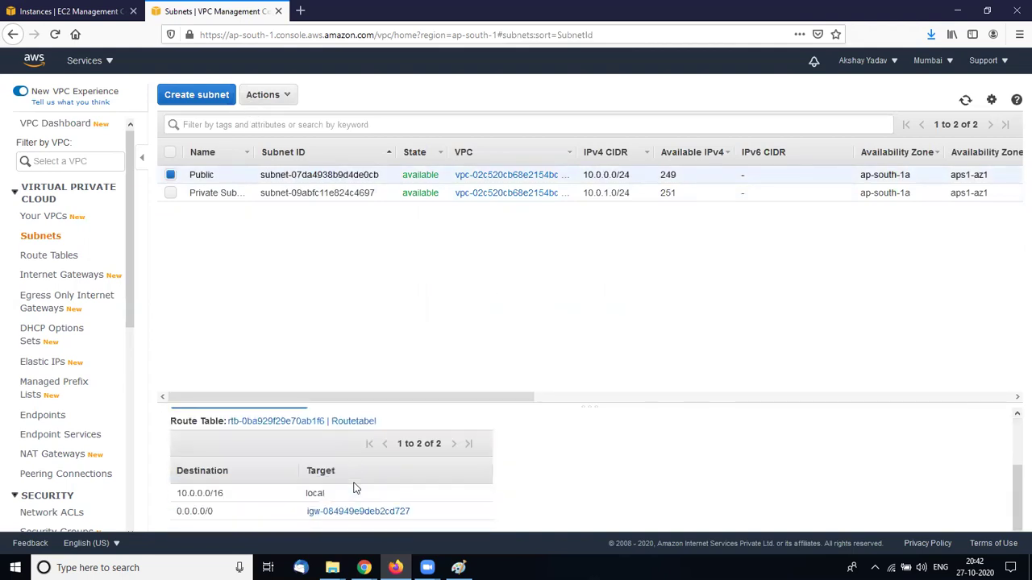
{"action": "scroll", "coordinate": [356, 487], "scroll_direction": "up", "scroll_amount": 1}
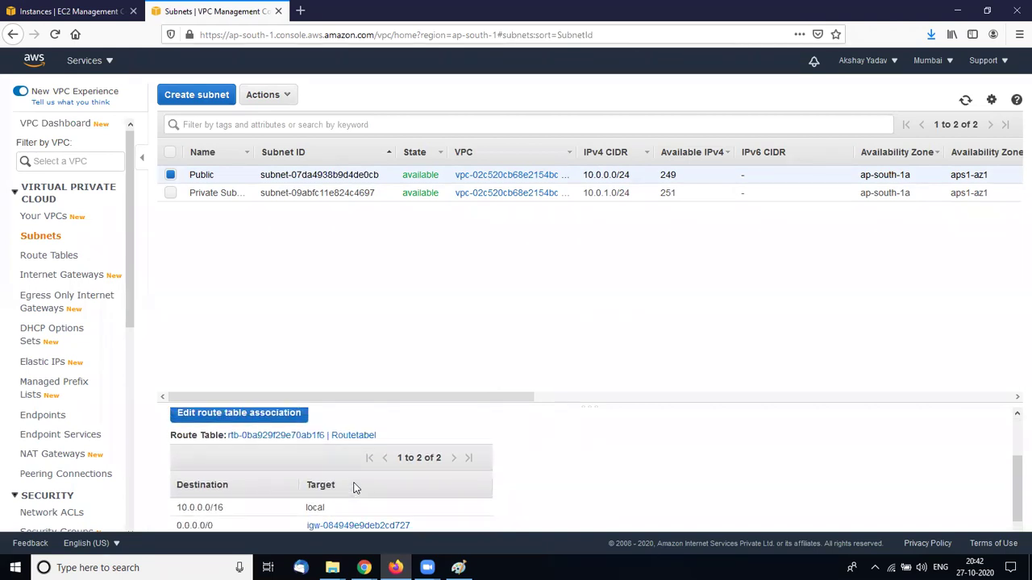
{"action": "scroll", "coordinate": [440, 435], "scroll_direction": "up", "scroll_amount": 1}
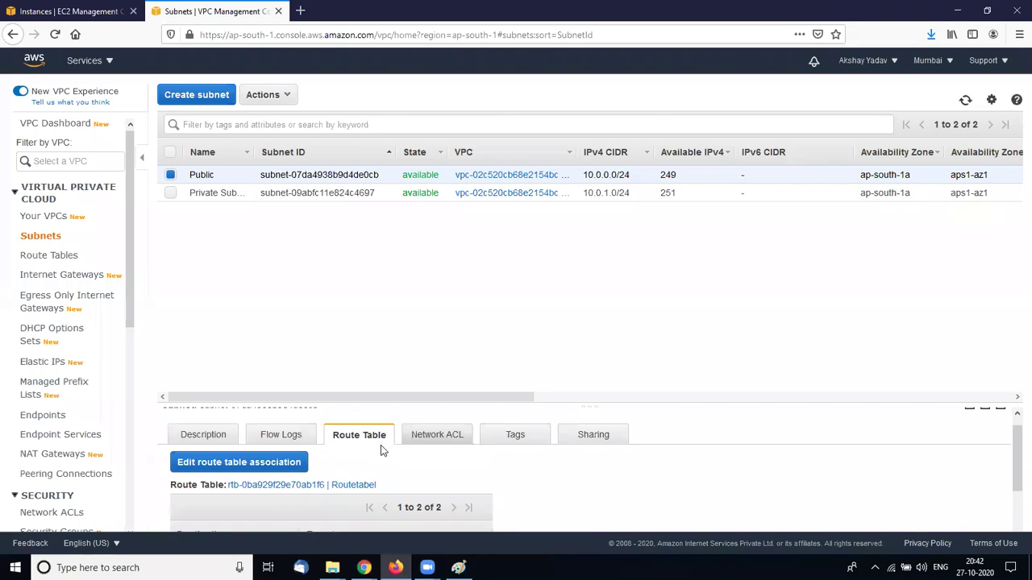
{"action": "scroll", "coordinate": [385, 469], "scroll_direction": "down", "scroll_amount": 1}
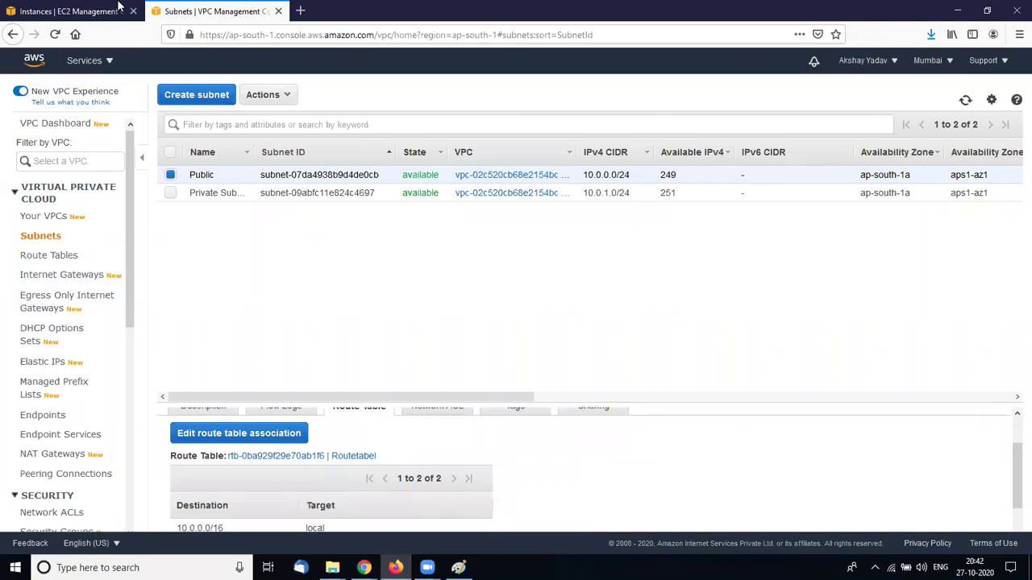
{"action": "left_click", "coordinate": [71, 10]}
{"action": "left_click_drag", "start_coordinate": [288, 215], "coordinate": [437, 213]}
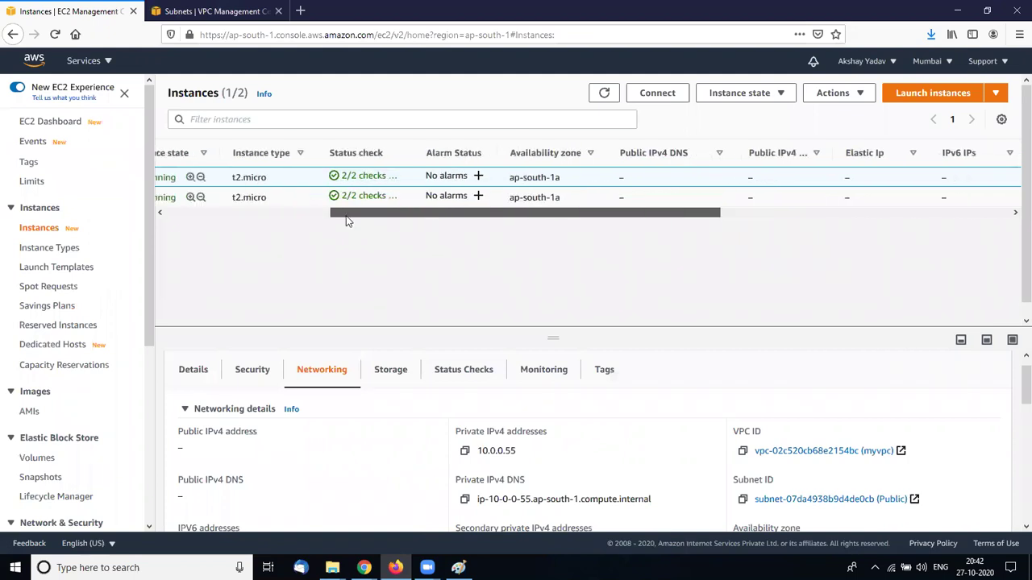
{"action": "left_click_drag", "start_coordinate": [346, 216], "coordinate": [332, 217]}
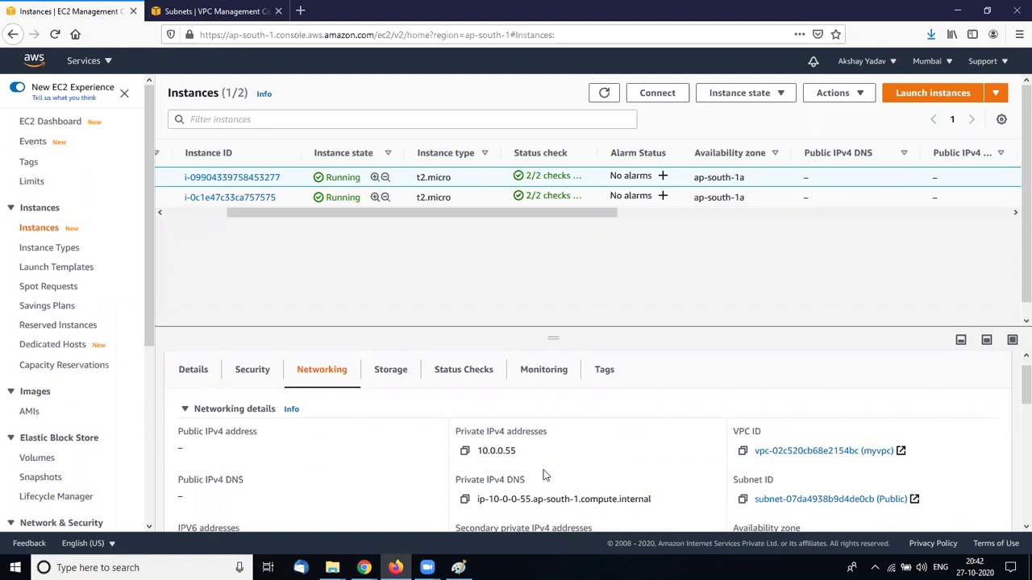
{"action": "scroll", "coordinate": [543, 474], "scroll_direction": "down", "scroll_amount": 1}
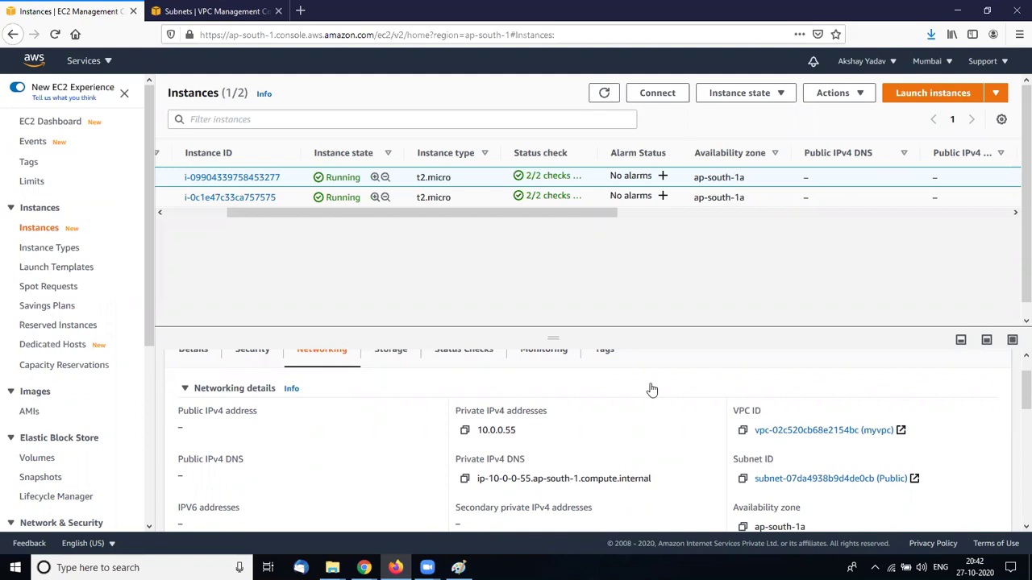
{"action": "left_click_drag", "start_coordinate": [562, 216], "coordinate": [147, 203]}
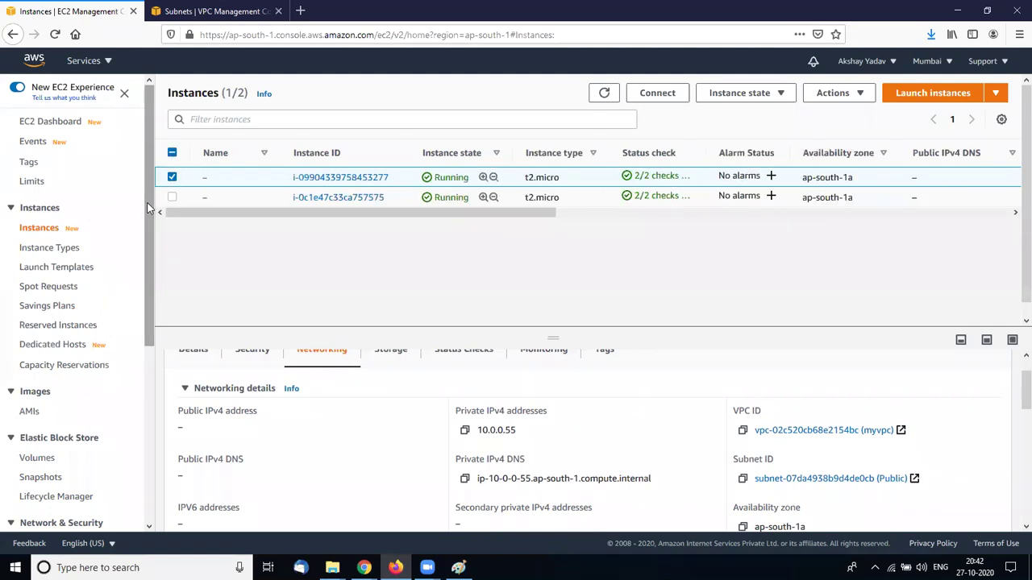
{"action": "scroll", "coordinate": [64, 460], "scroll_direction": "down", "scroll_amount": 4}
{"action": "left_click", "coordinate": [65, 456]}
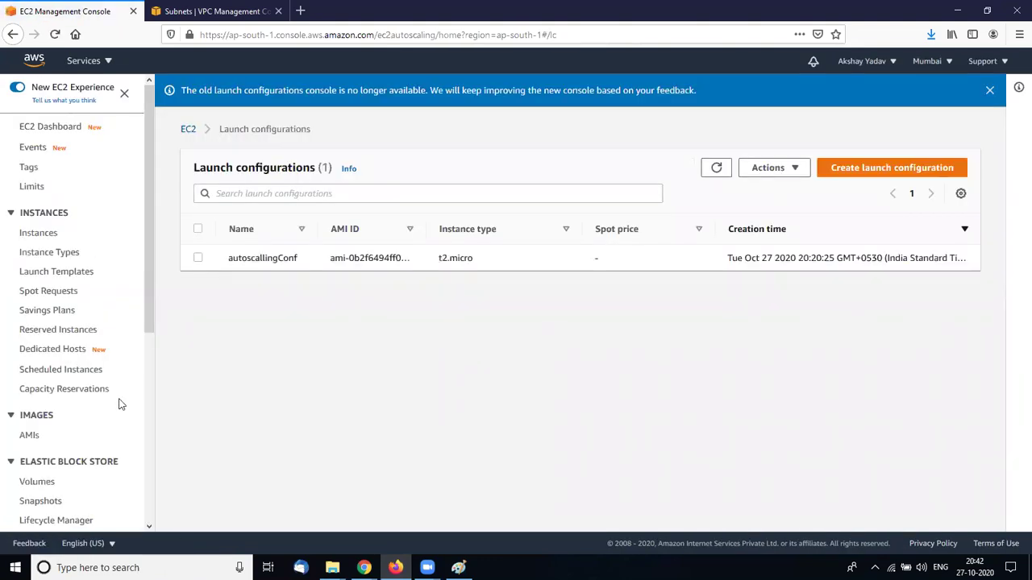
Select the 'autoscalling' group under Auto Scaling Groups and open its settings for editing
{"action": "scroll", "coordinate": [139, 438], "scroll_direction": "down", "scroll_amount": 5}
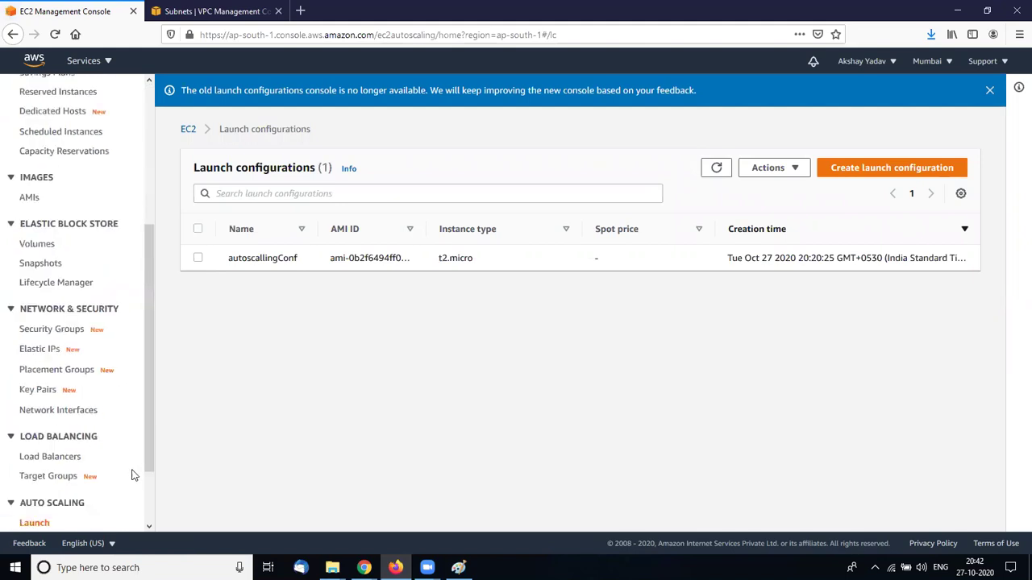
{"action": "scroll", "coordinate": [110, 507], "scroll_direction": "down", "scroll_amount": 2}
{"action": "left_click", "coordinate": [75, 474]}
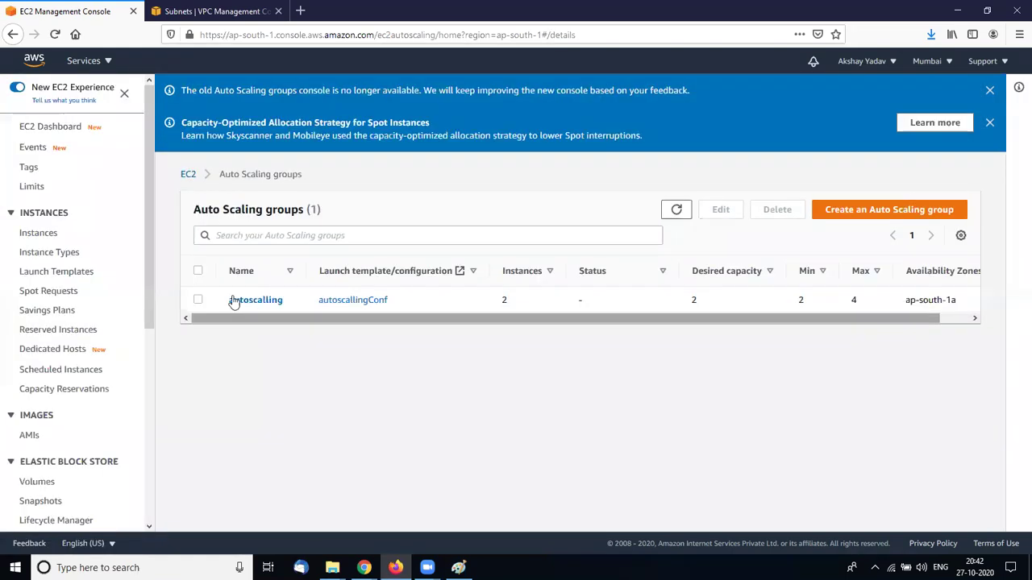
{"action": "left_click", "coordinate": [199, 299]}
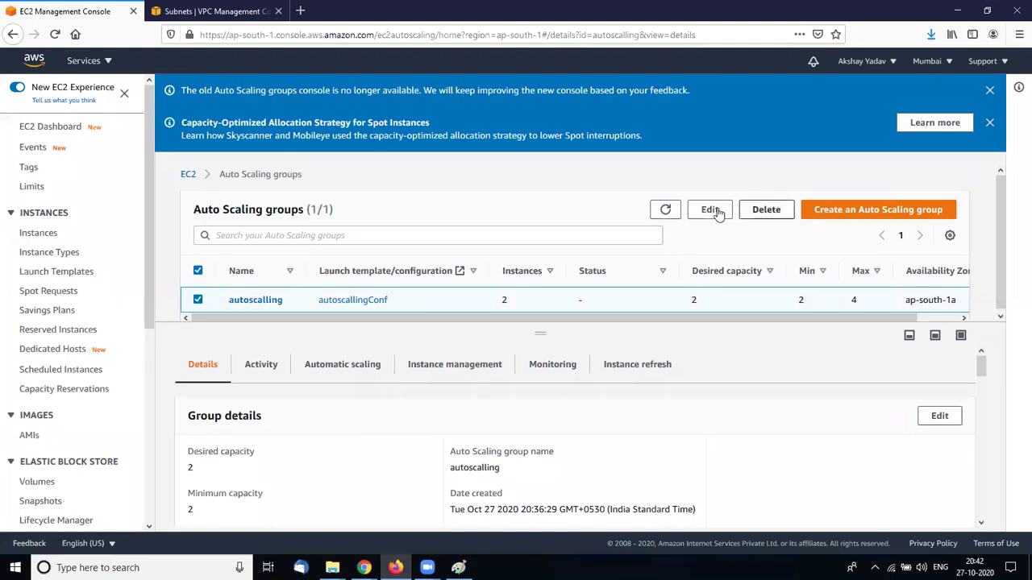
{"action": "left_click", "coordinate": [712, 211]}
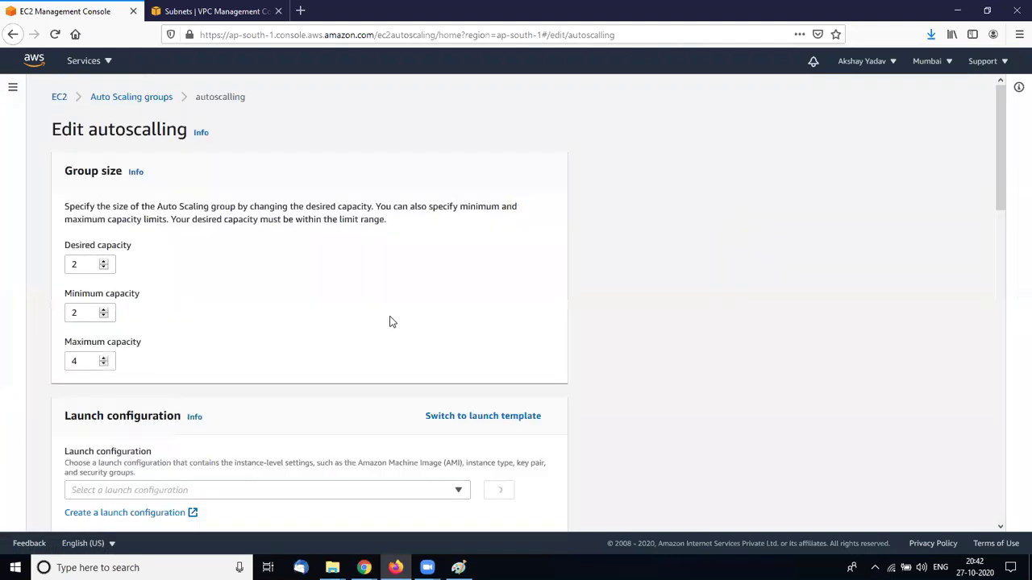
Look through the subnet choices in the group's Network section
{"action": "scroll", "coordinate": [392, 322], "scroll_direction": "down", "scroll_amount": 3}
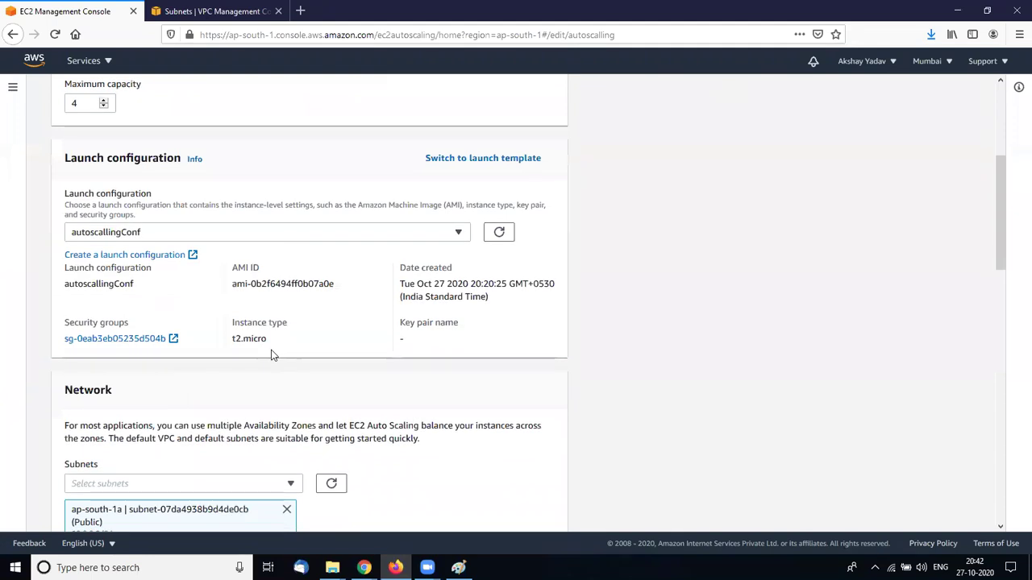
{"action": "scroll", "coordinate": [273, 354], "scroll_direction": "down", "scroll_amount": 2}
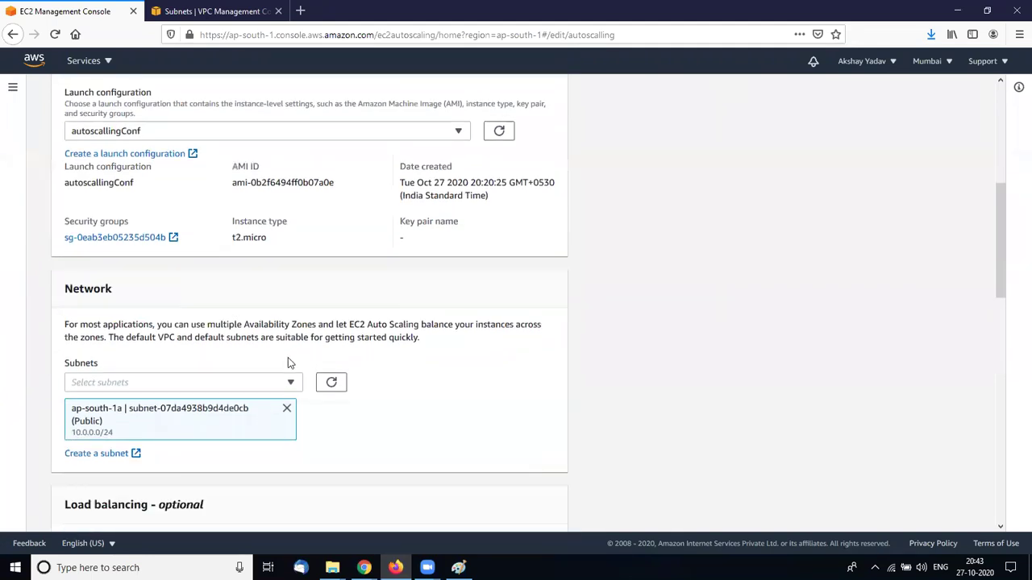
{"action": "scroll", "coordinate": [291, 363], "scroll_direction": "down", "scroll_amount": 1}
{"action": "left_click", "coordinate": [291, 363]}
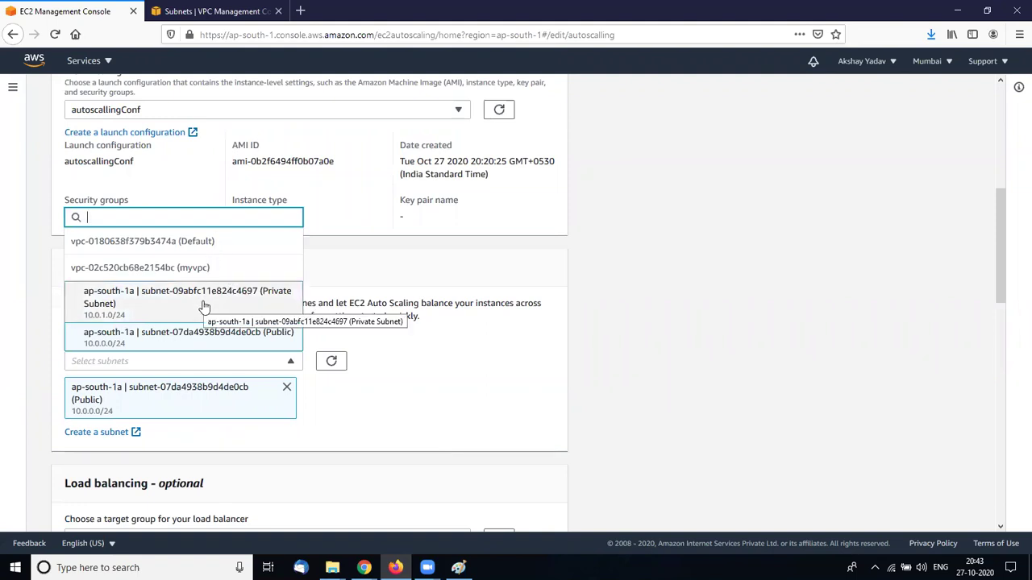
{"action": "left_click", "coordinate": [351, 395]}
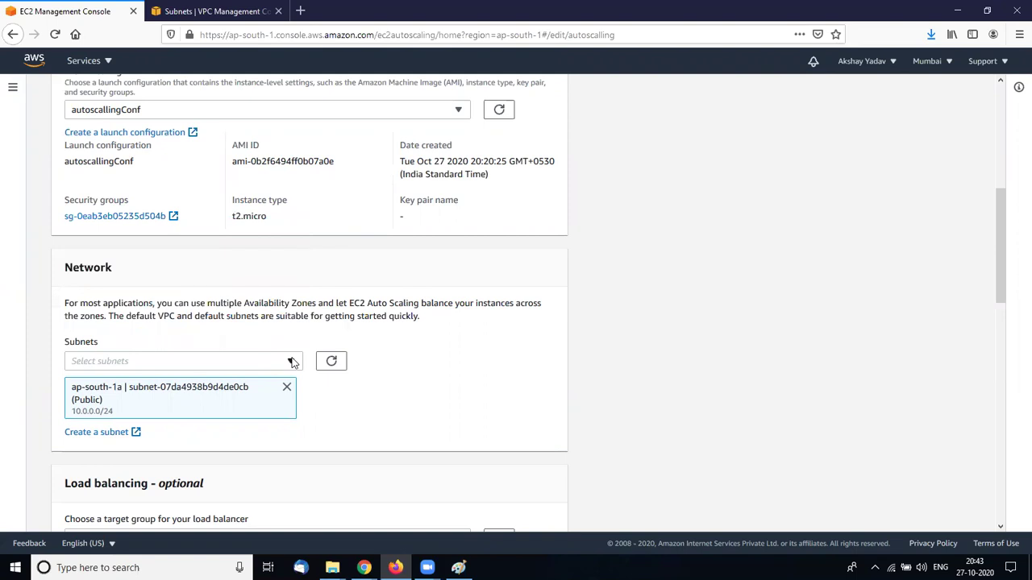
{"action": "left_click", "coordinate": [292, 363]}
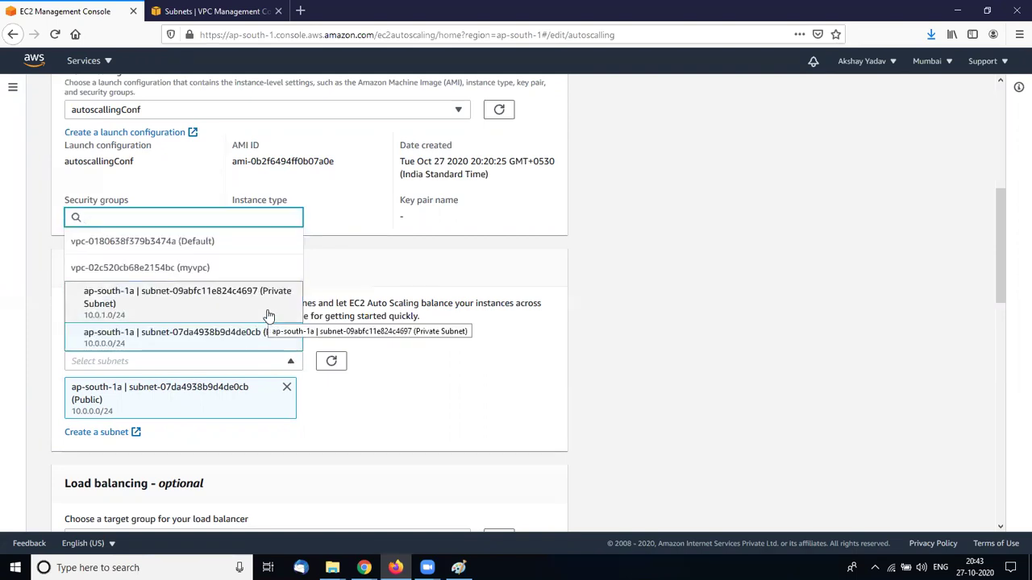
{"action": "left_click", "coordinate": [365, 456]}
{"action": "scroll", "coordinate": [249, 323], "scroll_direction": "up", "scroll_amount": 3}
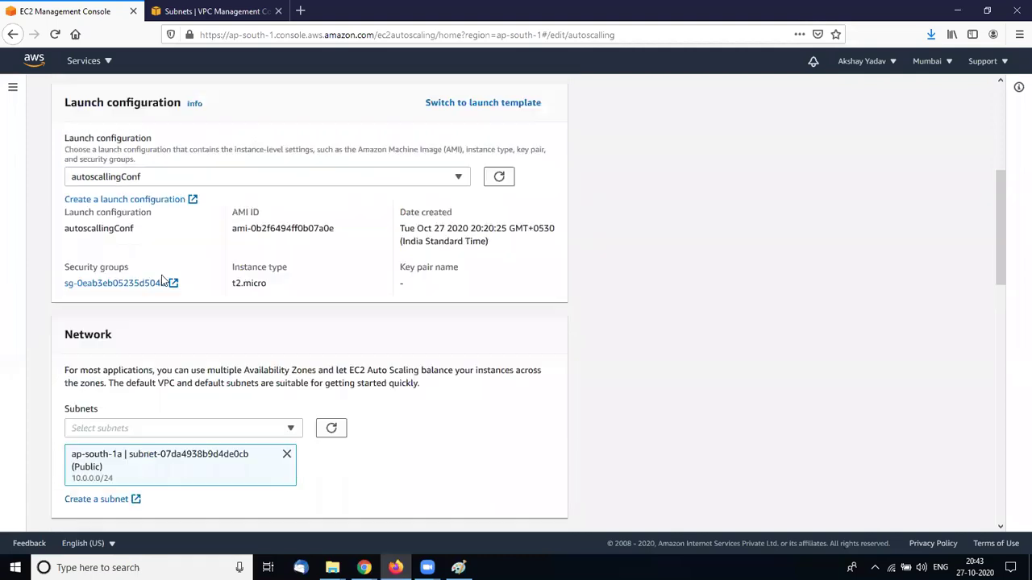
{"action": "scroll", "coordinate": [234, 346], "scroll_direction": "down", "scroll_amount": 2}
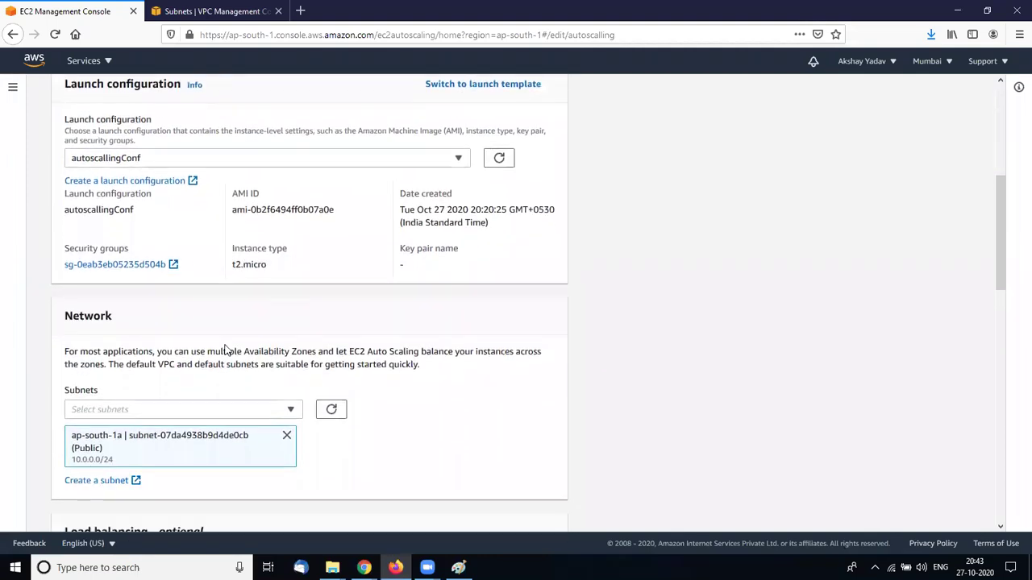
{"action": "scroll", "coordinate": [294, 410], "scroll_direction": "down", "scroll_amount": 3}
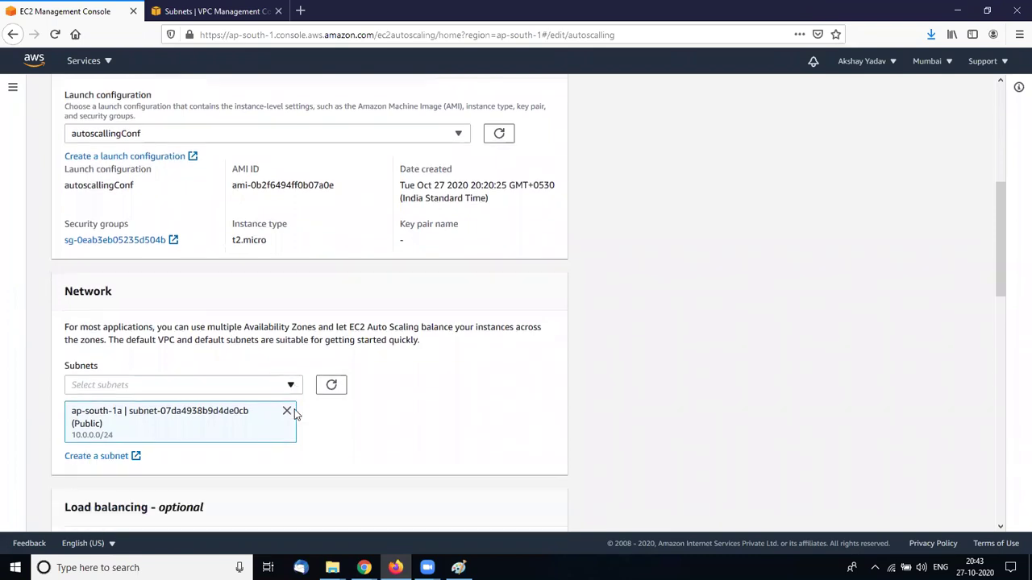
Replace the Public subnet with the Private Subnet (10.0.1.0/24) and update the group
{"action": "left_click", "coordinate": [290, 313]}
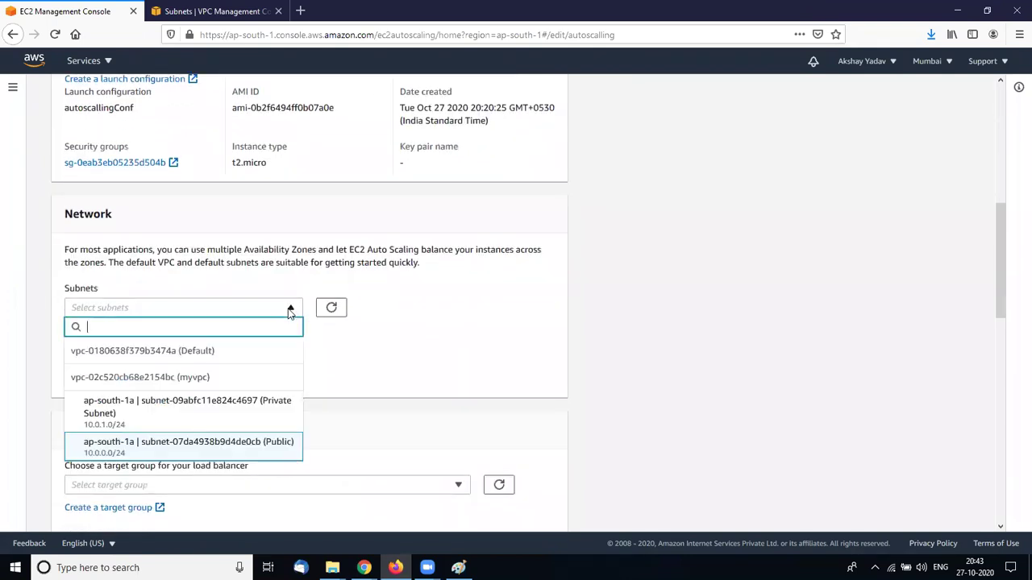
{"action": "left_click", "coordinate": [226, 407]}
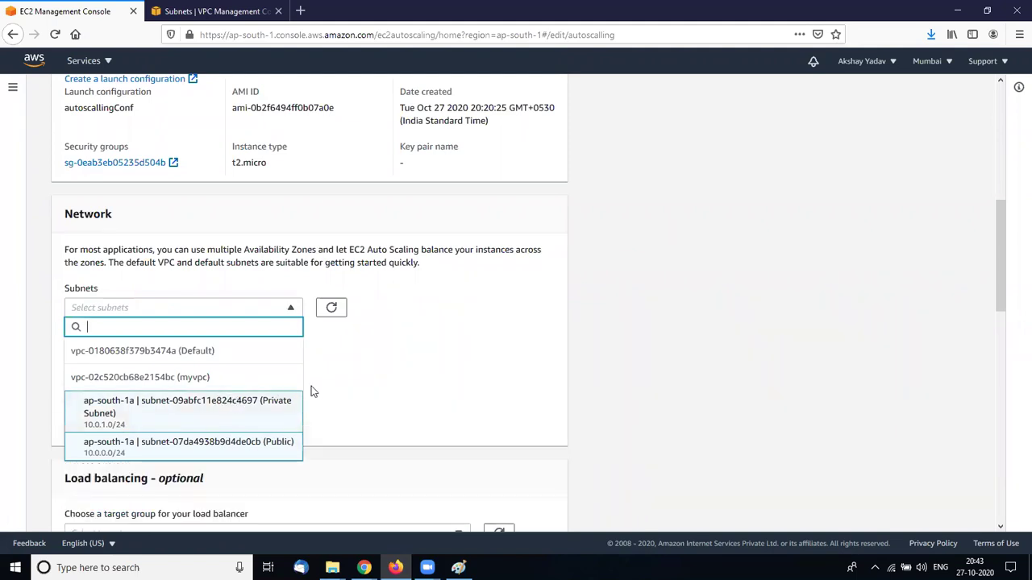
{"action": "left_click", "coordinate": [218, 452]}
{"action": "left_click", "coordinate": [372, 400]}
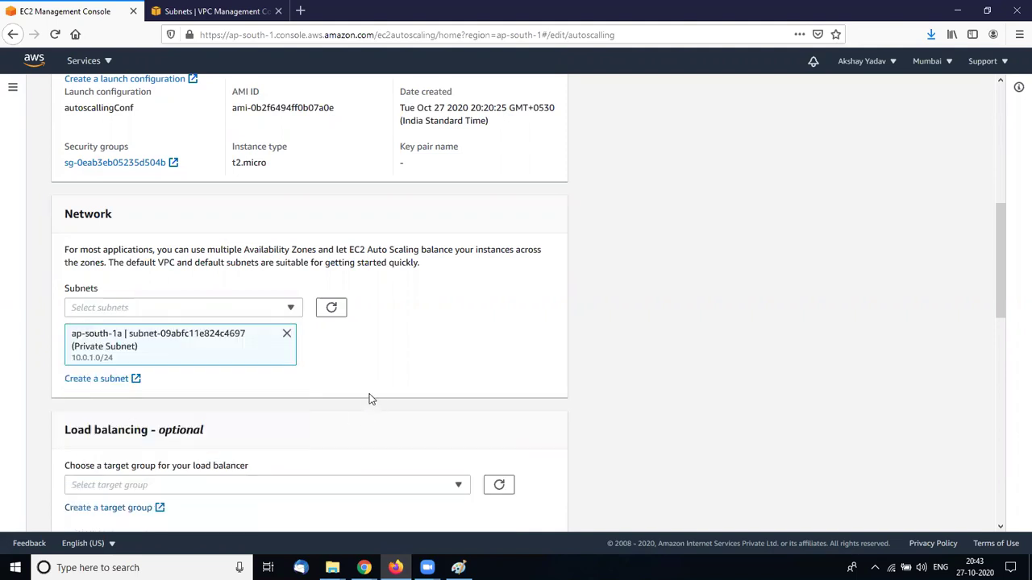
{"action": "scroll", "coordinate": [373, 366], "scroll_direction": "down", "scroll_amount": 1}
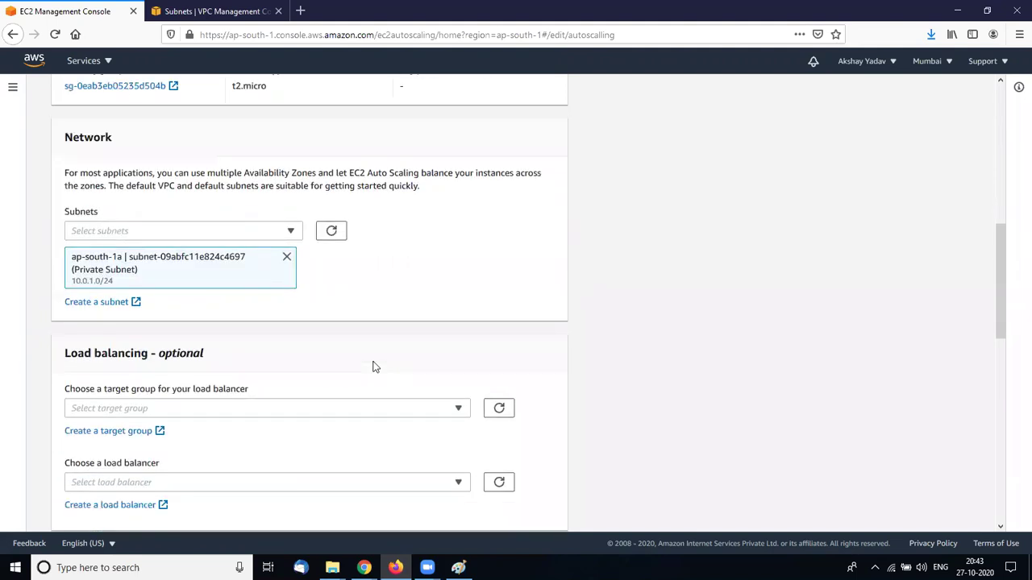
{"action": "scroll", "coordinate": [372, 367], "scroll_direction": "down", "scroll_amount": 1}
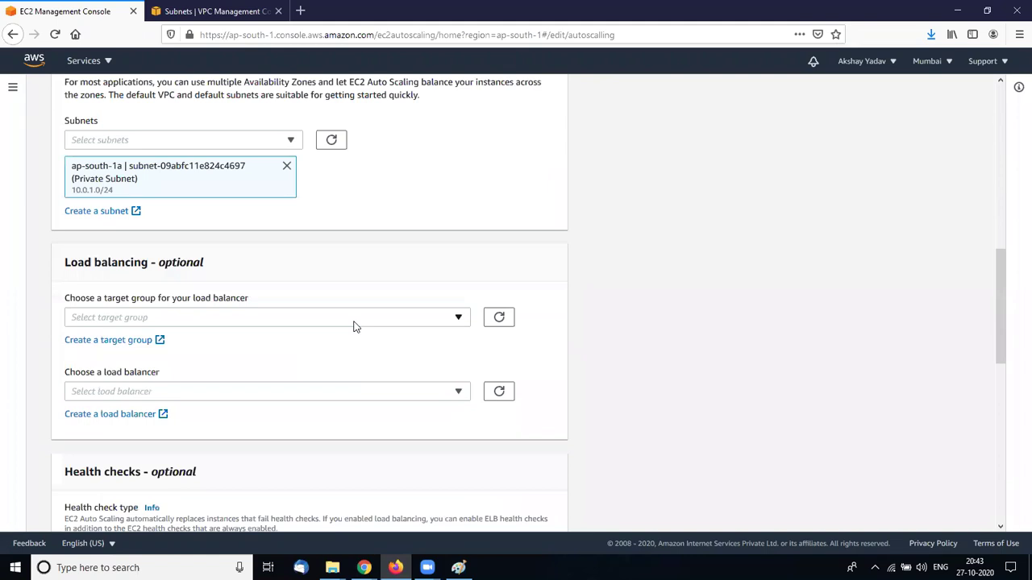
{"action": "scroll", "coordinate": [354, 327], "scroll_direction": "up", "scroll_amount": 2}
{"action": "scroll", "coordinate": [355, 326], "scroll_direction": "down", "scroll_amount": 1}
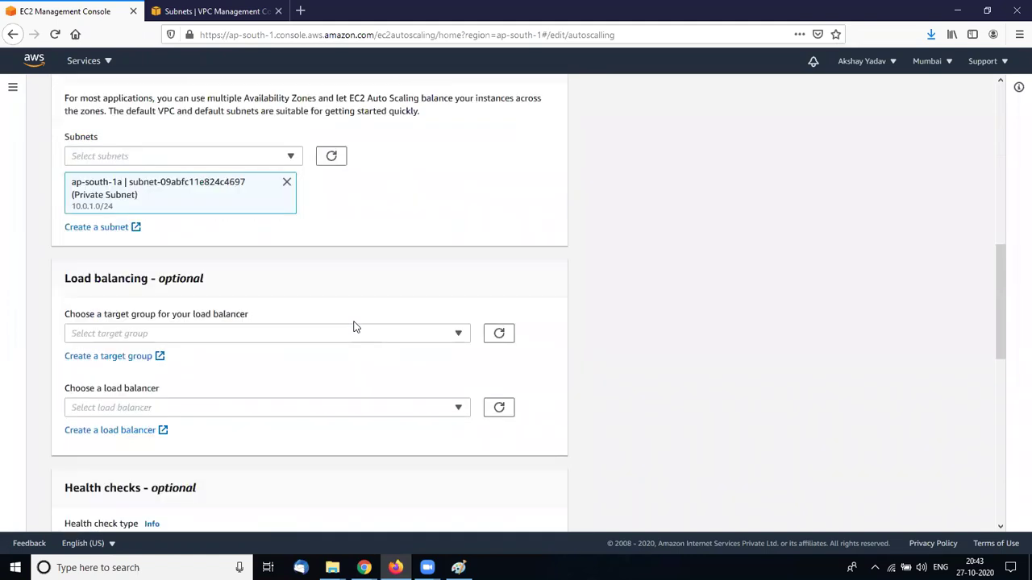
{"action": "scroll", "coordinate": [355, 327], "scroll_direction": "down", "scroll_amount": 5}
{"action": "scroll", "coordinate": [354, 327], "scroll_direction": "down", "scroll_amount": 2}
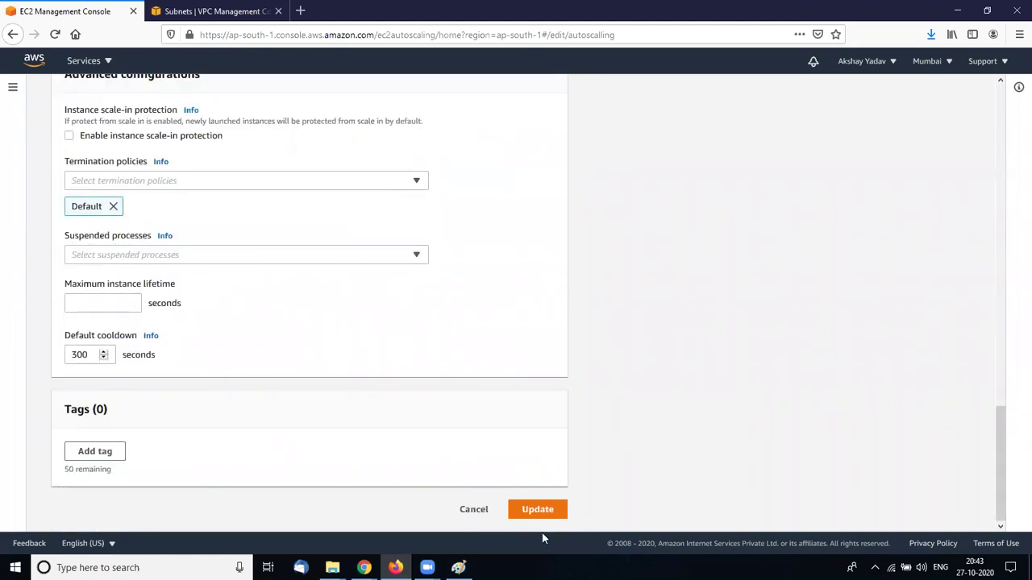
{"action": "left_click", "coordinate": [522, 509]}
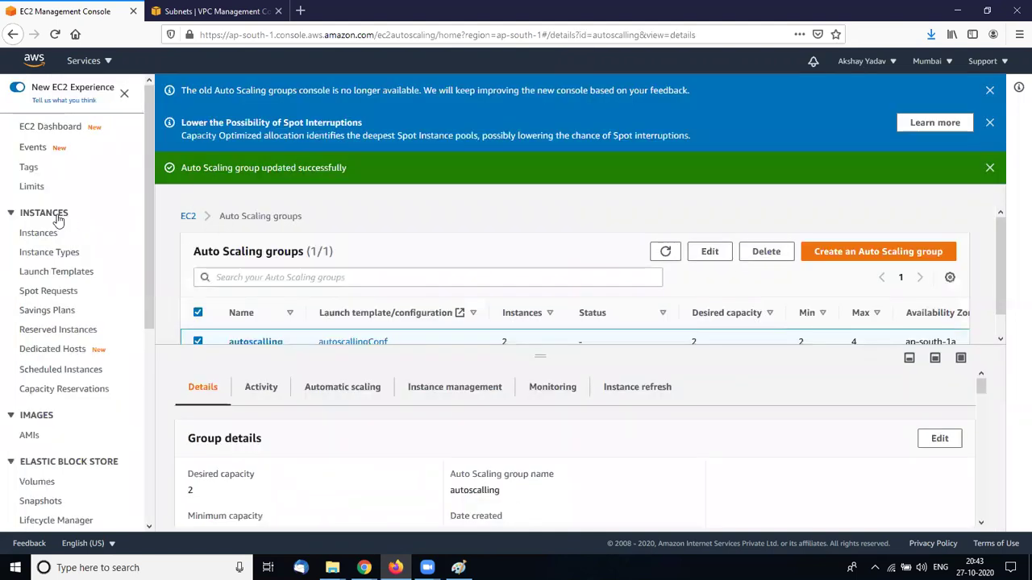
Show the EC2 Instances list until both t2.micro instances are Running with 2/2 checks
{"action": "left_click", "coordinate": [42, 239]}
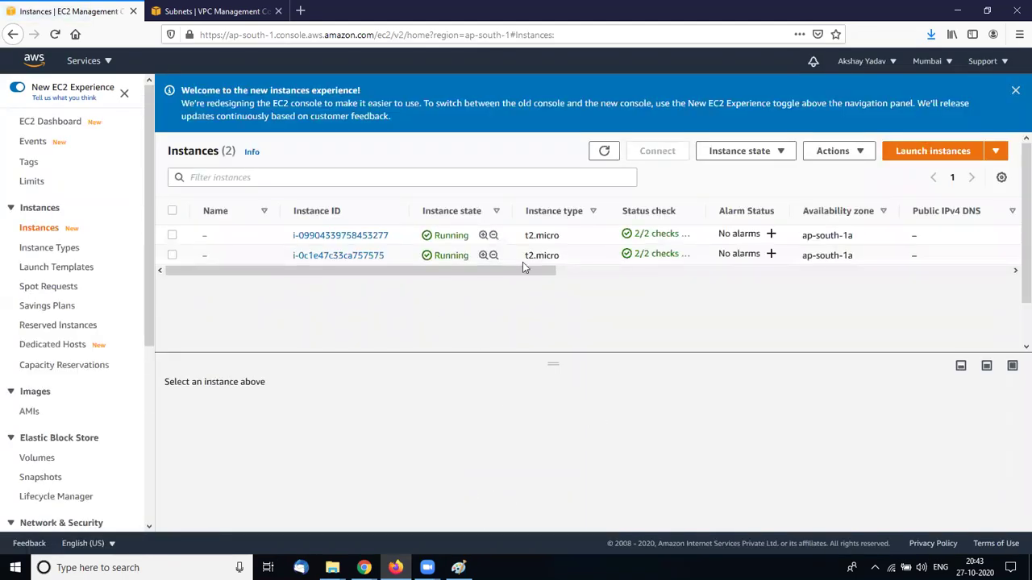
{"action": "scroll", "coordinate": [587, 280], "scroll_direction": "right", "scroll_amount": 3}
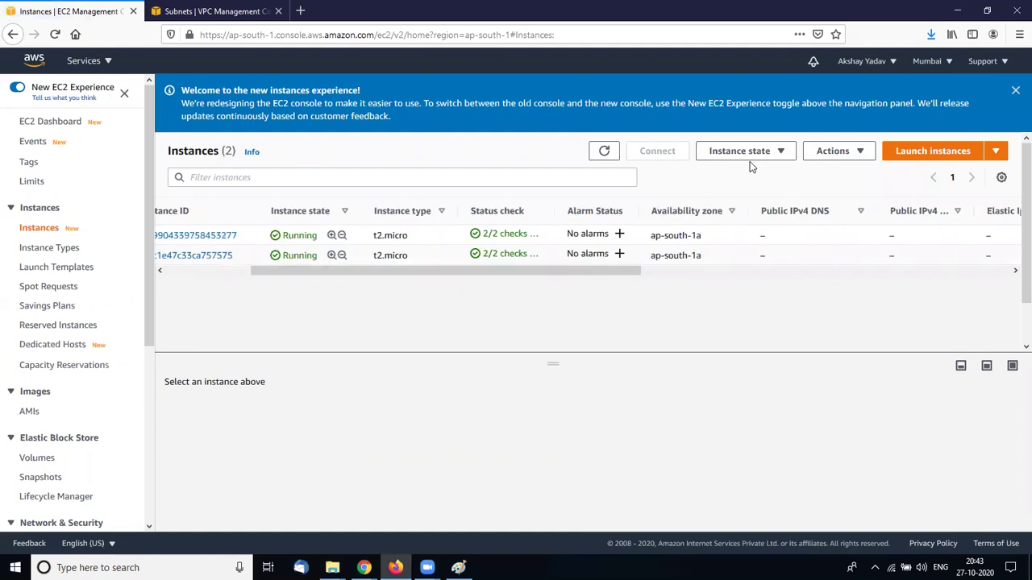
{"action": "left_click", "coordinate": [606, 151]}
{"action": "left_click", "coordinate": [606, 151]}
{"action": "left_click", "coordinate": [608, 151]}
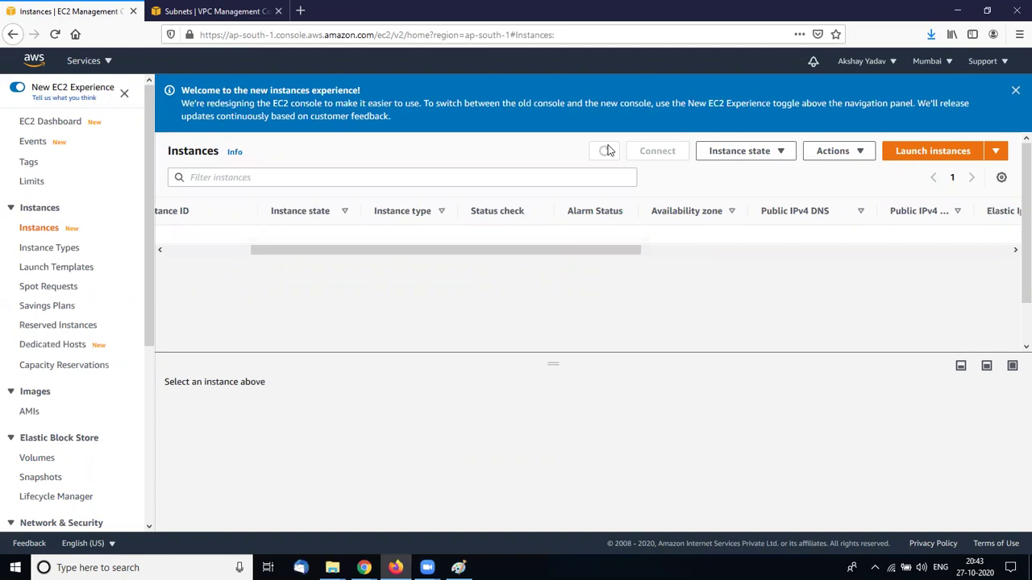
{"action": "left_click", "coordinate": [608, 151]}
{"action": "left_click", "coordinate": [609, 150]}
{"action": "left_click", "coordinate": [608, 151]}
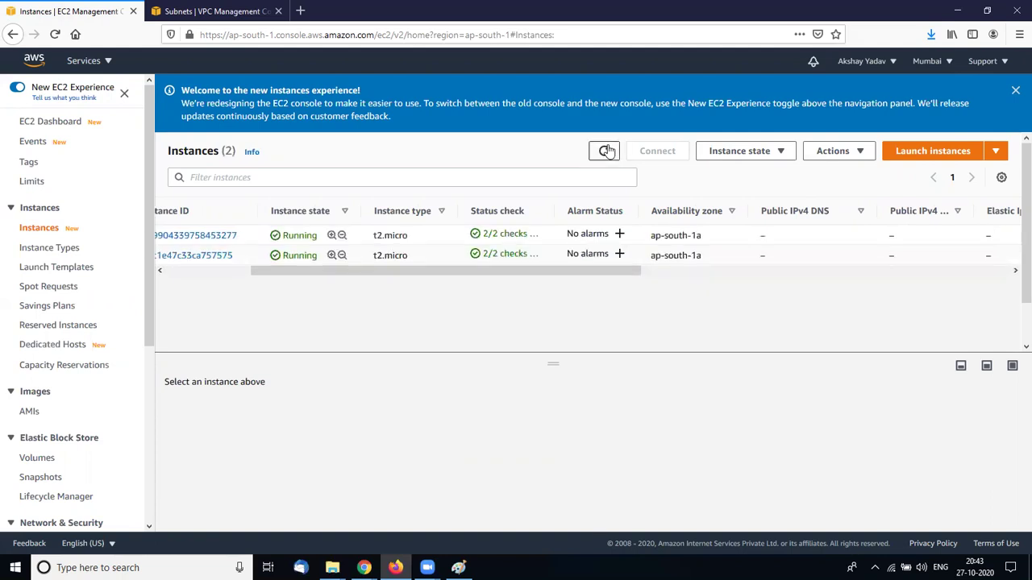
{"action": "left_click", "coordinate": [606, 151]}
{"action": "left_click", "coordinate": [607, 150]}
{"action": "left_click", "coordinate": [608, 151]}
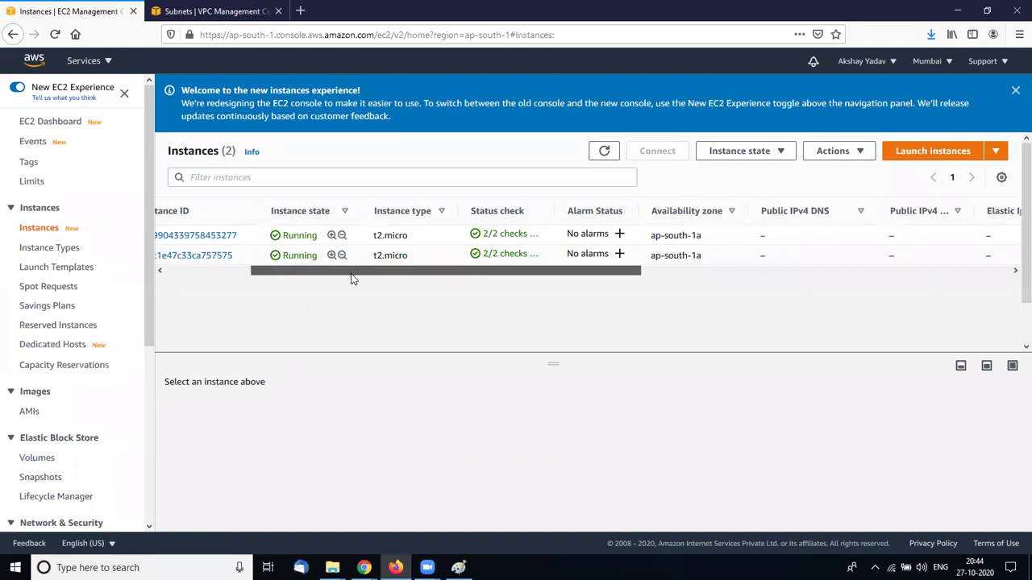
{"action": "scroll", "coordinate": [172, 236], "scroll_direction": "left", "scroll_amount": 3}
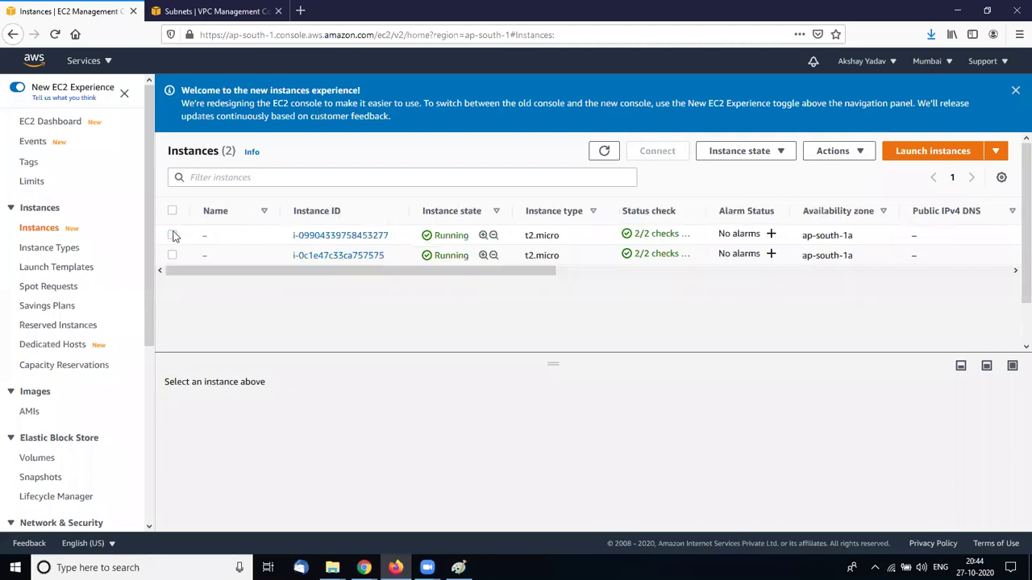
Select both t2.micro instances and terminate them through Instance state
{"action": "left_click", "coordinate": [171, 234]}
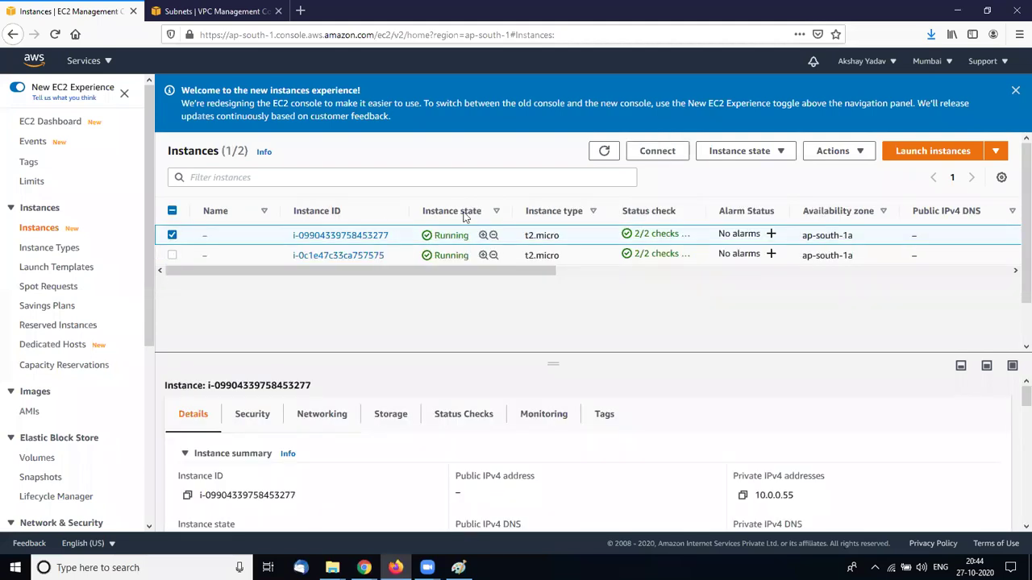
{"action": "left_click", "coordinate": [830, 154]}
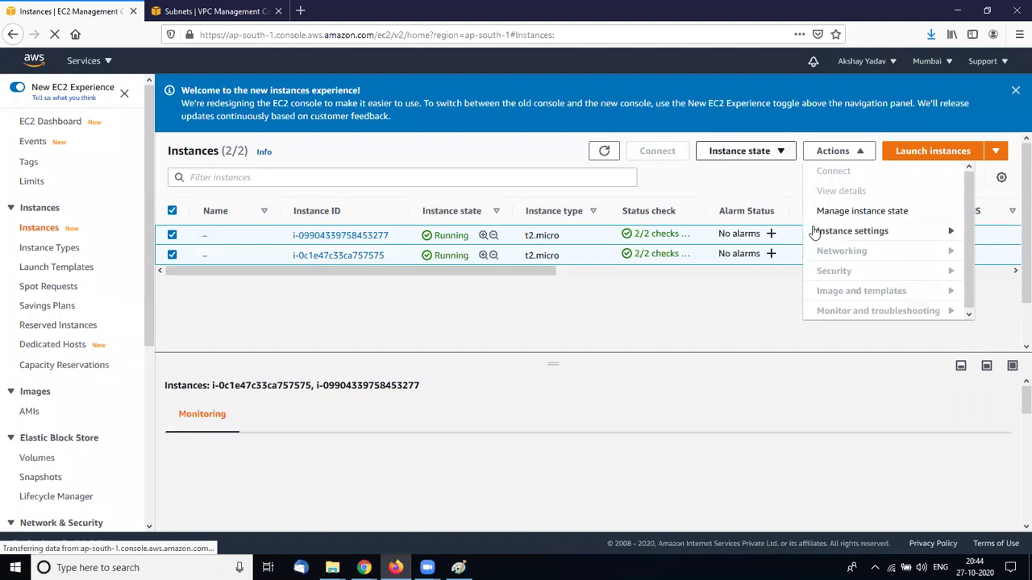
{"action": "left_click", "coordinate": [816, 231]}
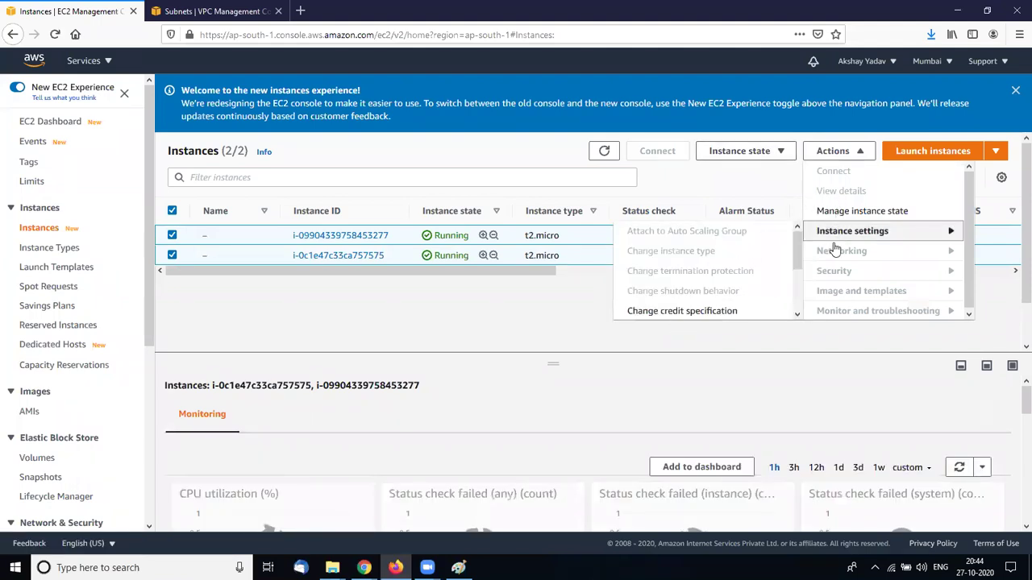
{"action": "left_click", "coordinate": [786, 153]}
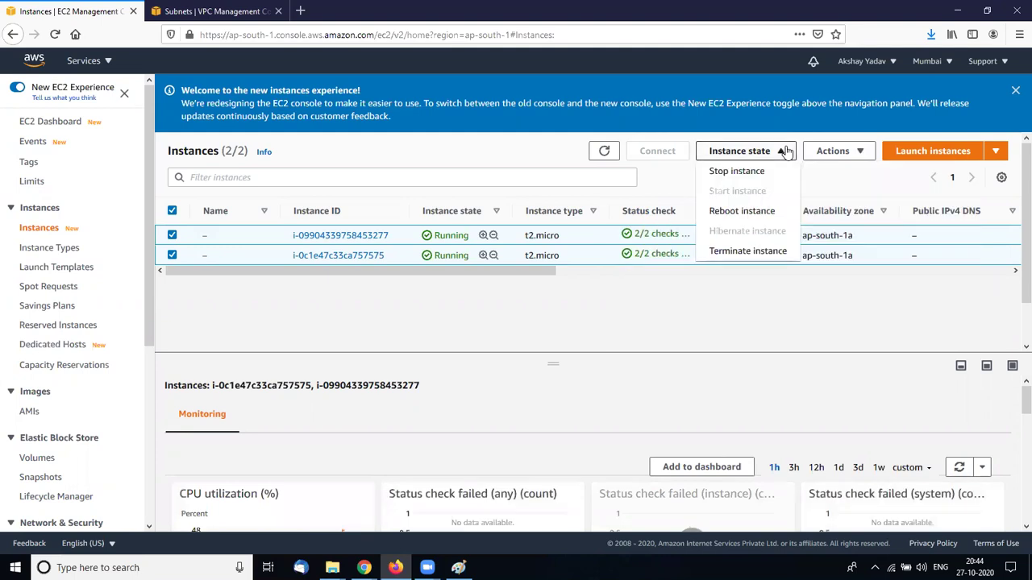
{"action": "left_click", "coordinate": [728, 253]}
{"action": "left_click", "coordinate": [726, 433]}
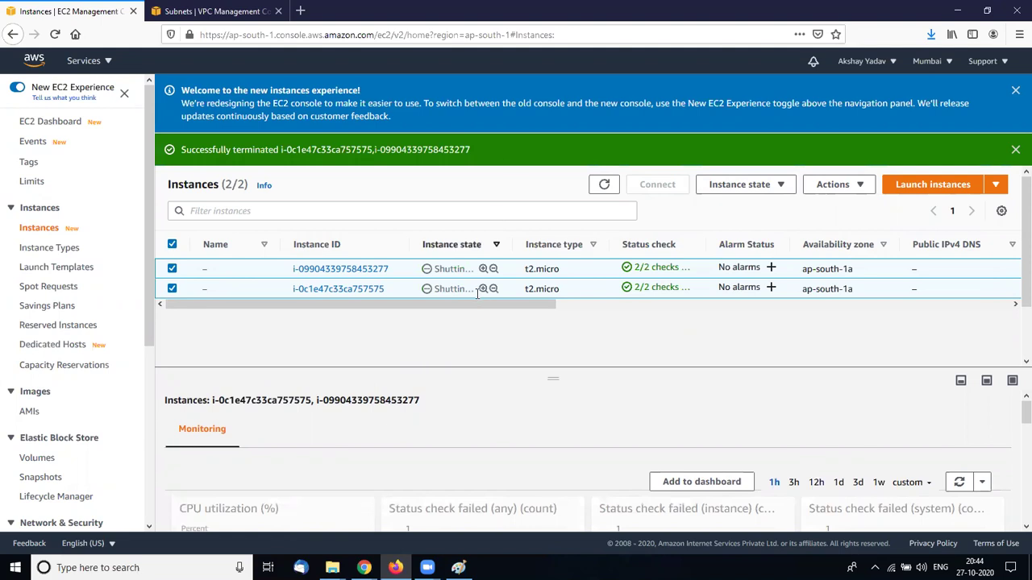
Refresh the instance list repeatedly to follow the termination progress
{"action": "left_click", "coordinate": [610, 190]}
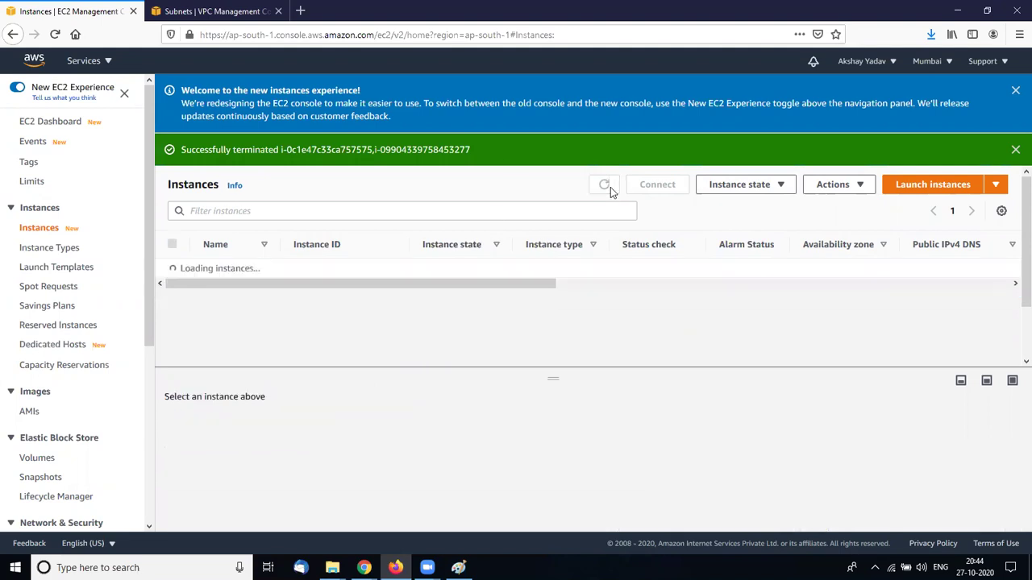
{"action": "left_click", "coordinate": [605, 186]}
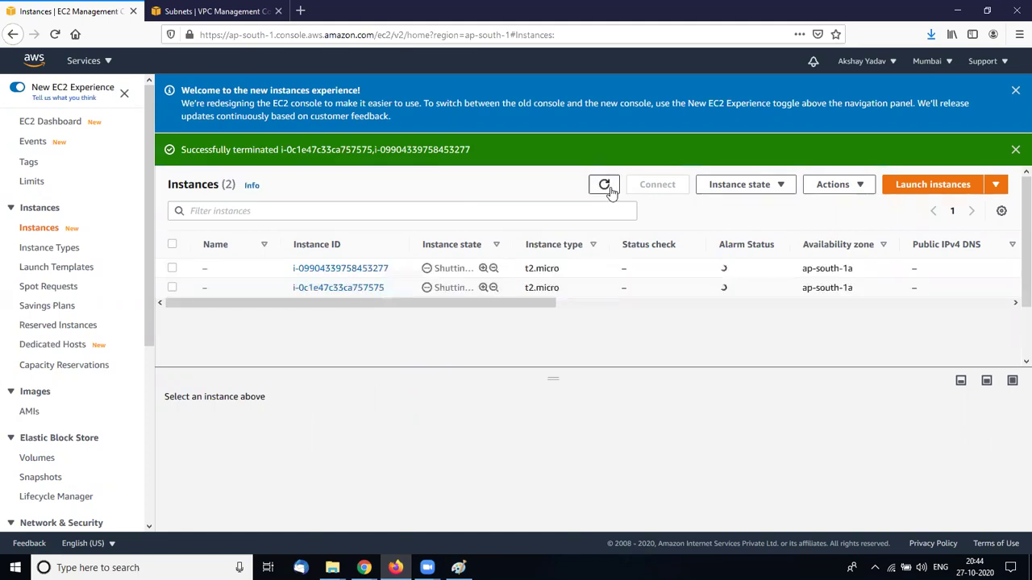
{"action": "left_click", "coordinate": [605, 186]}
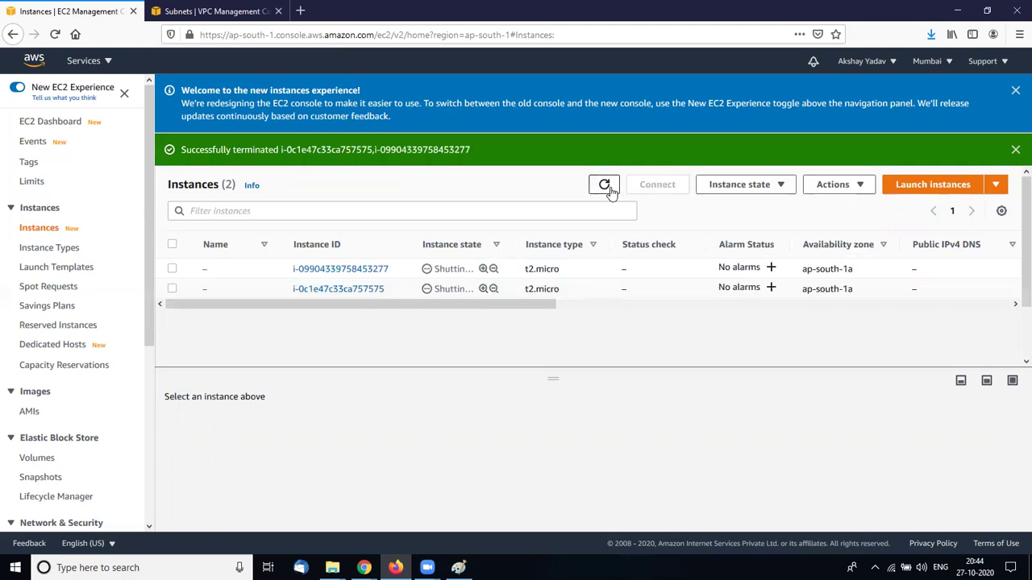
{"action": "left_click", "coordinate": [609, 187]}
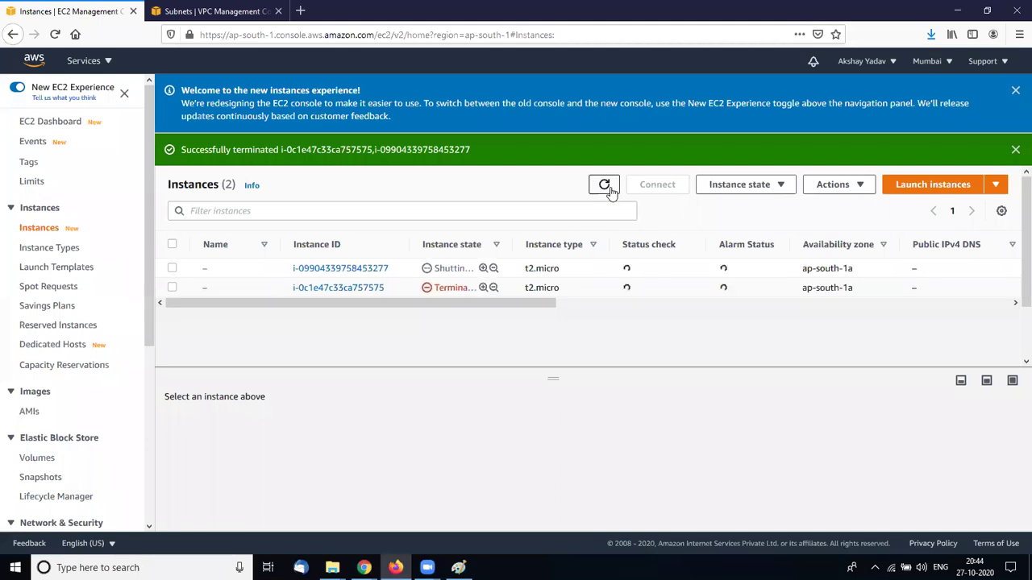
{"action": "left_click", "coordinate": [604, 185]}
{"action": "left_click", "coordinate": [605, 185]}
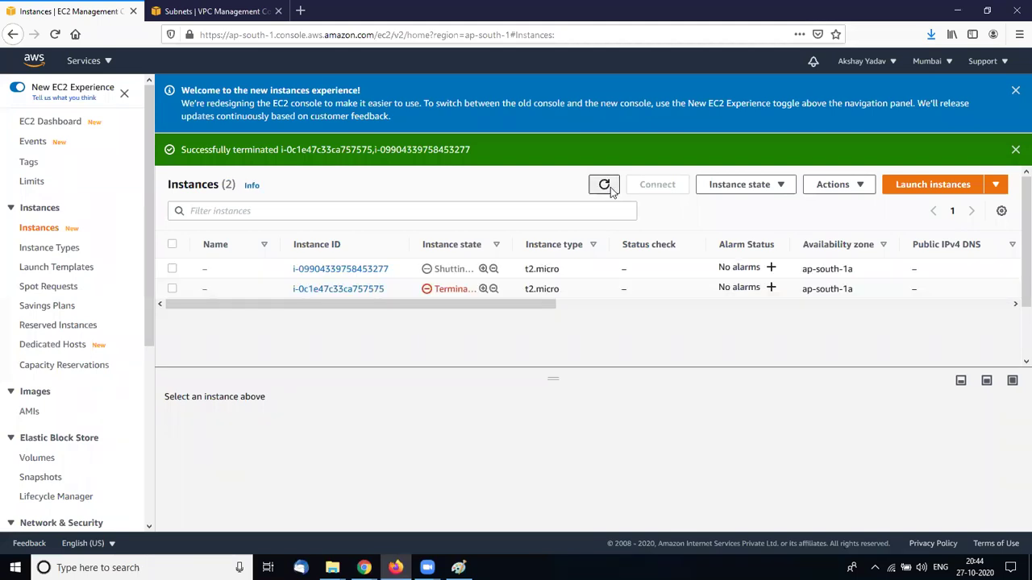
{"action": "left_click", "coordinate": [608, 188]}
{"action": "left_click", "coordinate": [604, 186]}
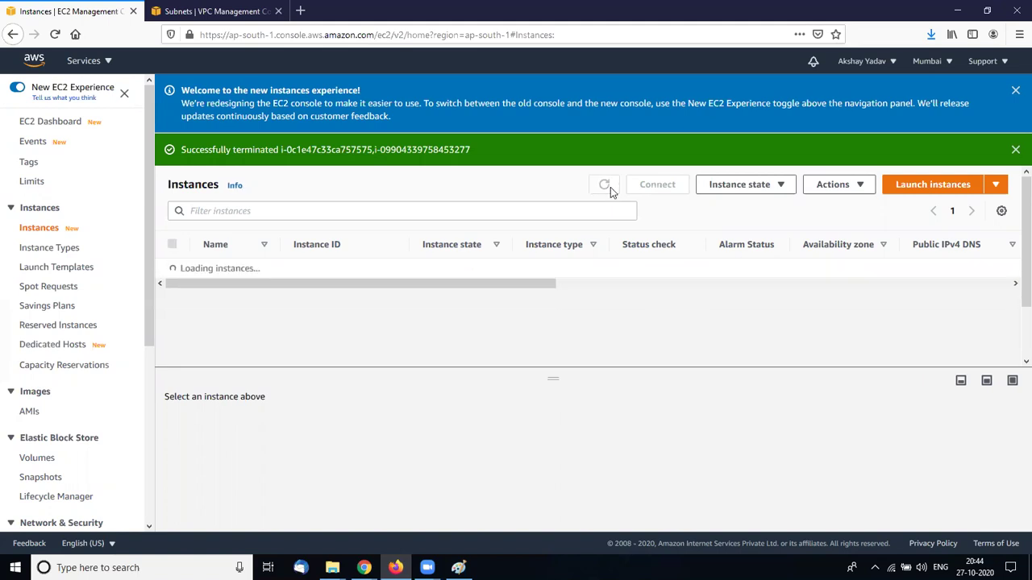
{"action": "left_click", "coordinate": [604, 185]}
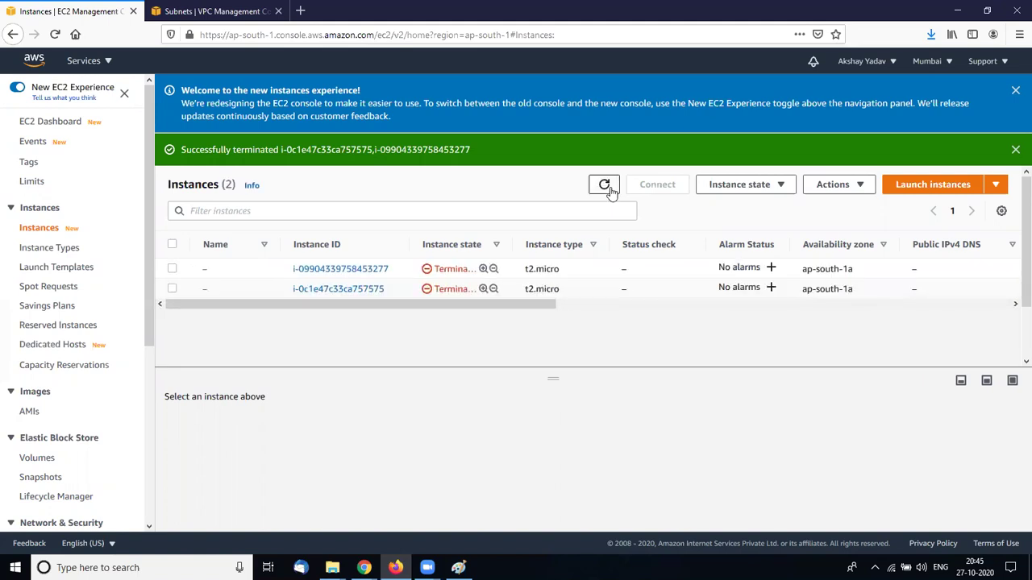
{"action": "left_click", "coordinate": [604, 186]}
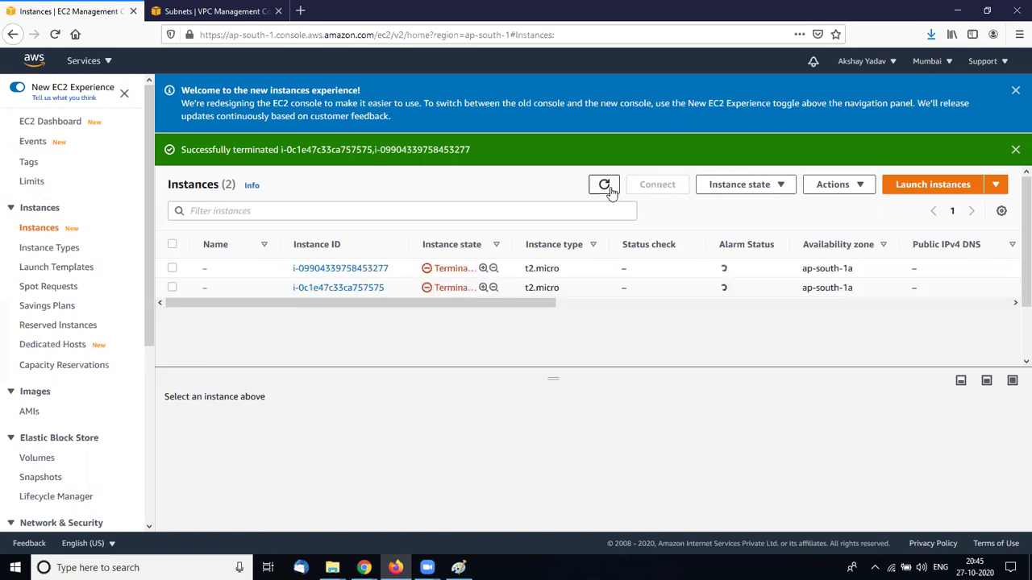
{"action": "left_click", "coordinate": [604, 185]}
{"action": "left_click", "coordinate": [604, 186]}
{"action": "left_click", "coordinate": [604, 186]}
{"action": "left_click", "coordinate": [610, 188]}
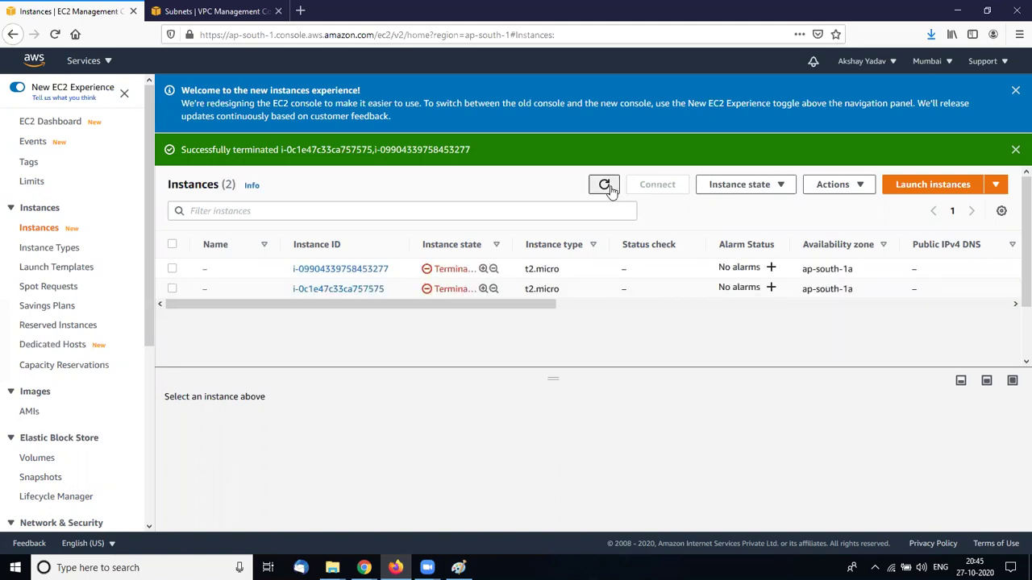
{"action": "left_click", "coordinate": [610, 189]}
{"action": "left_click", "coordinate": [610, 188]}
Reload the Instances page so both instances show as terminated
{"action": "left_click", "coordinate": [55, 36]}
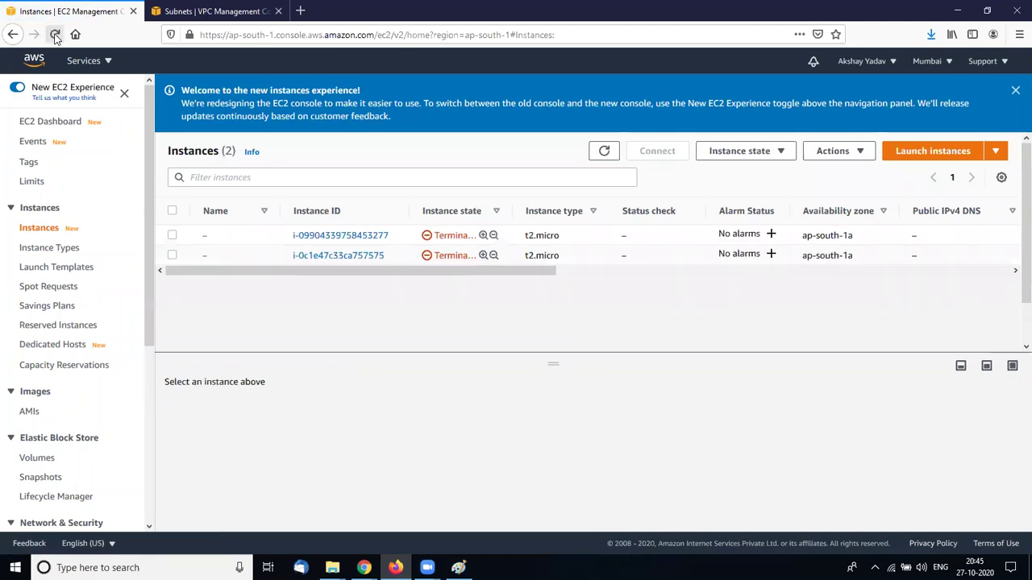
{"action": "left_click_drag", "start_coordinate": [355, 276], "coordinate": [284, 225]}
{"action": "left_click_drag", "start_coordinate": [150, 288], "coordinate": [143, 379]}
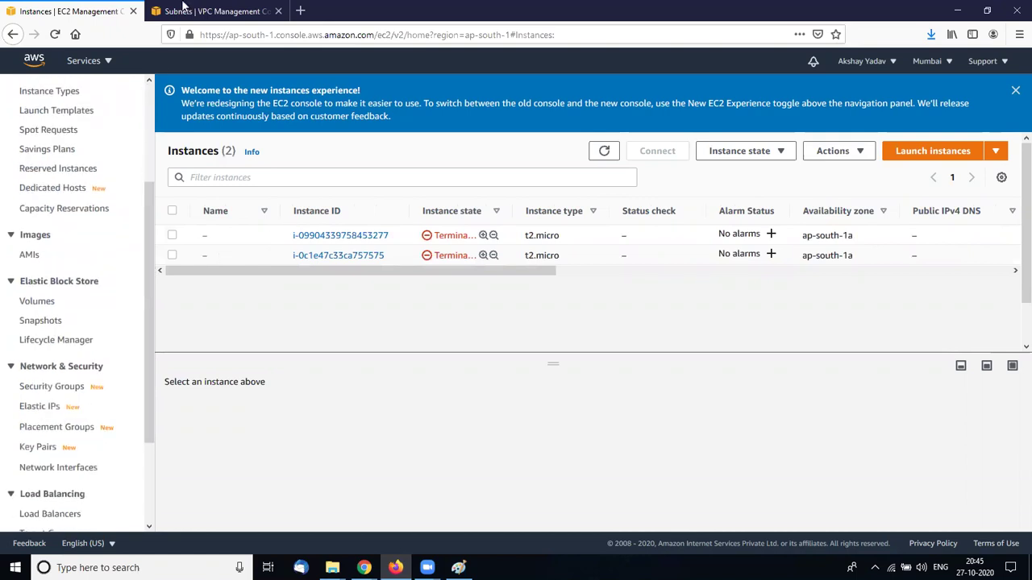
Go to NAT Gateways in the VPC console and start a new NAT gateway
{"action": "left_click", "coordinate": [184, 9]}
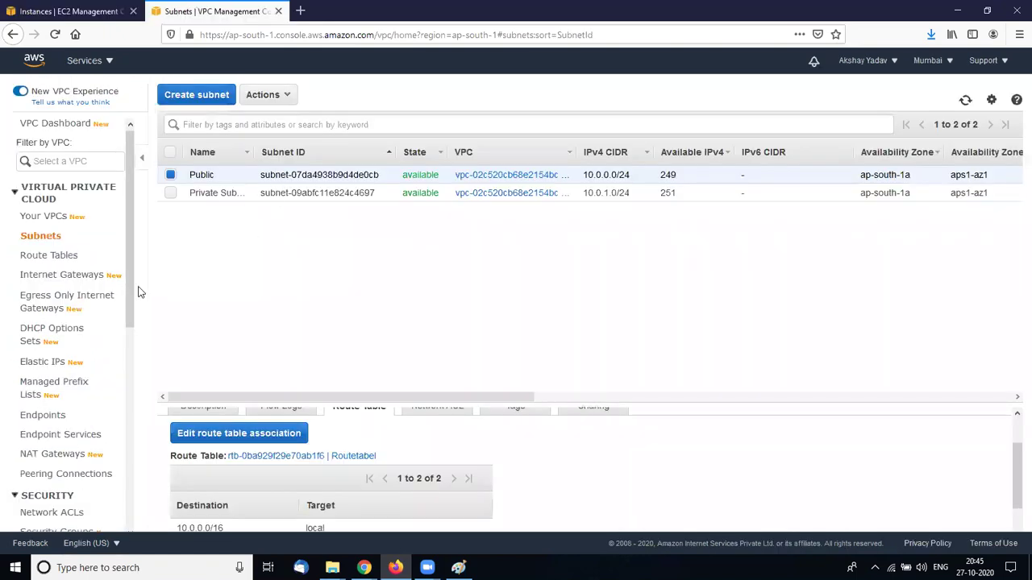
{"action": "scroll", "coordinate": [124, 323], "scroll_direction": "down", "scroll_amount": 3}
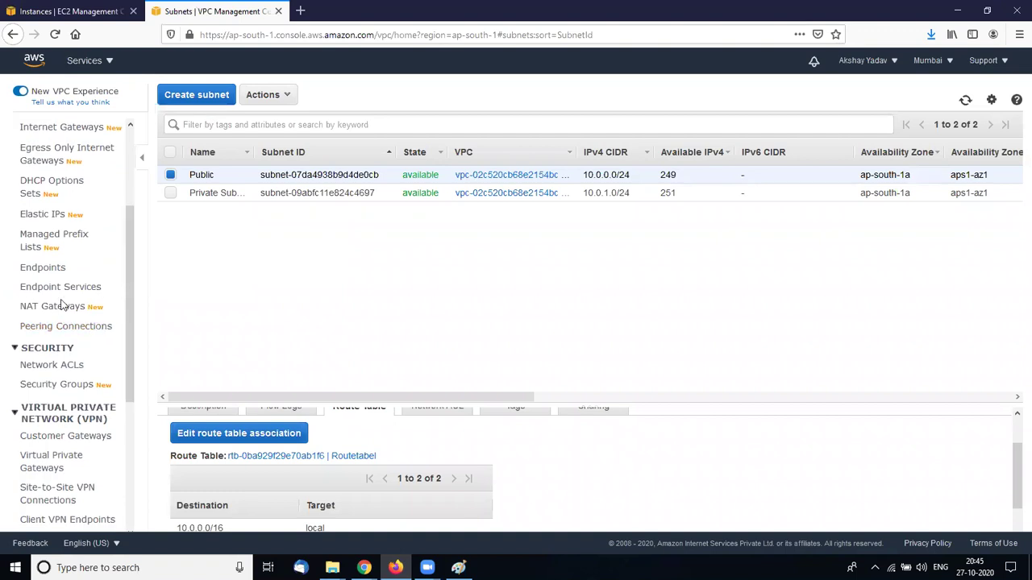
{"action": "left_click", "coordinate": [62, 307]}
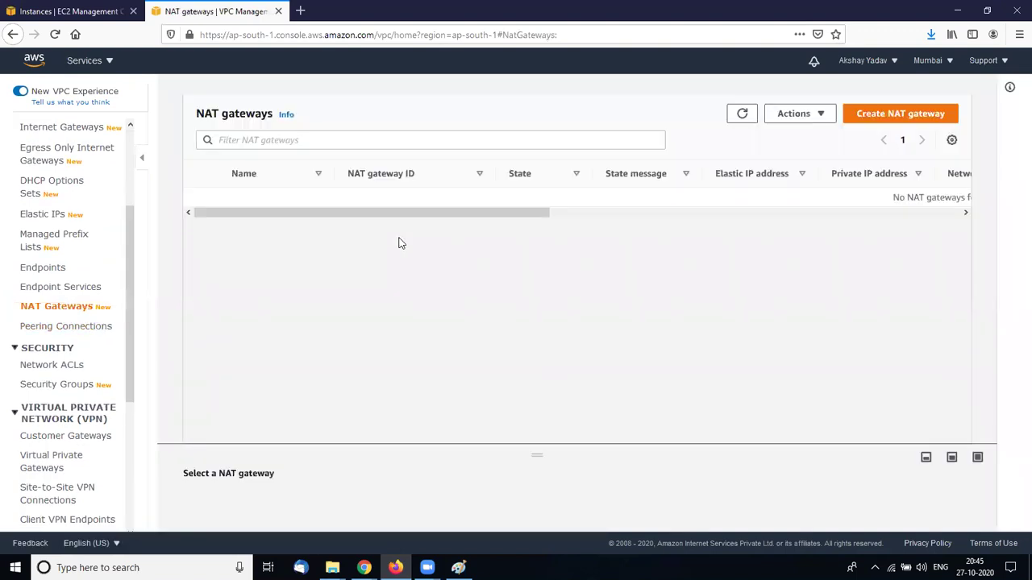
{"action": "left_click", "coordinate": [864, 118]}
Name the NAT gateway 'ngw', place it in the Private Subnet with the first Elastic IP, and create it
{"action": "left_click", "coordinate": [184, 257]}
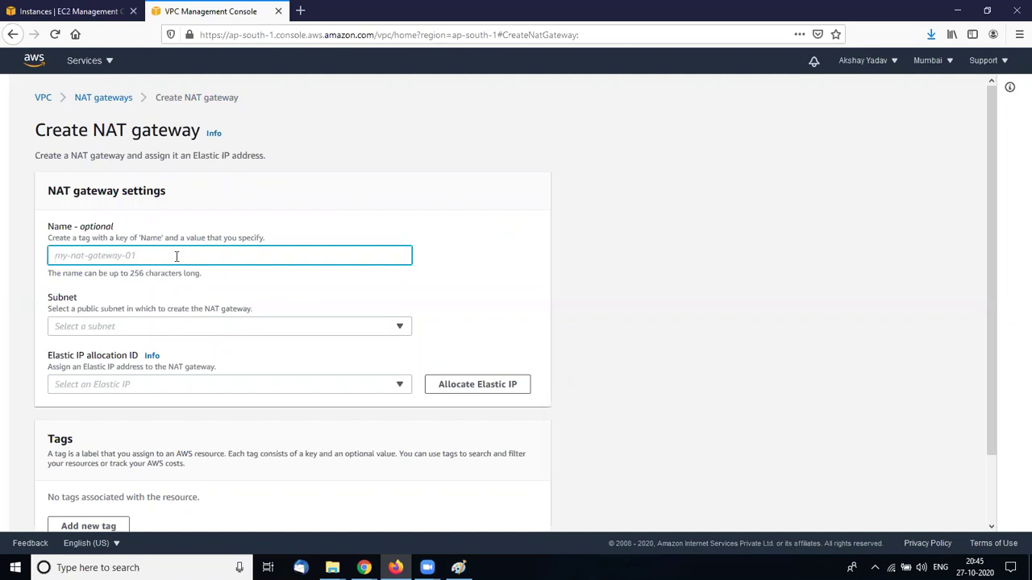
{"action": "type", "text": "ngw"}
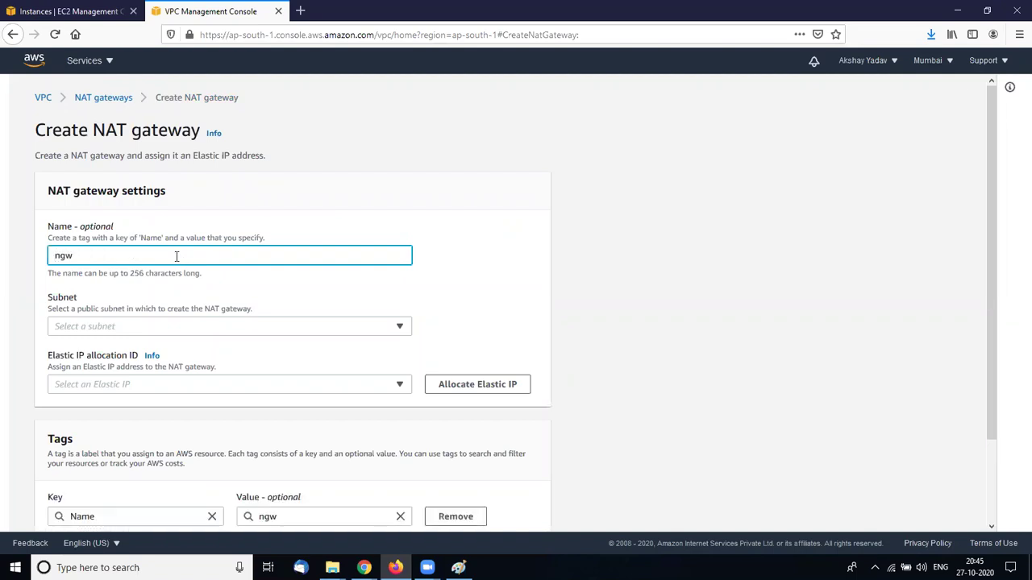
{"action": "left_click", "coordinate": [146, 329]}
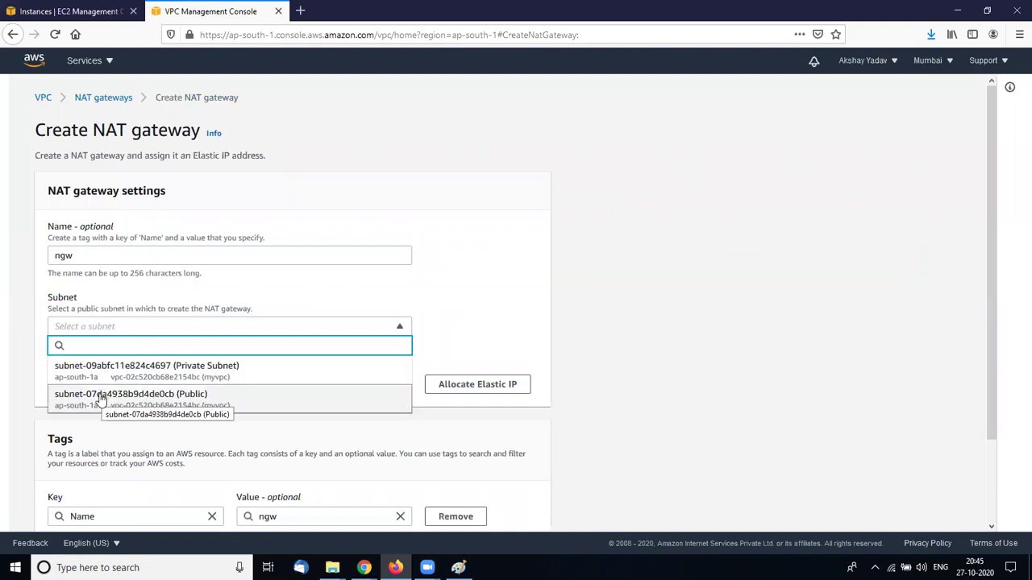
{"action": "left_click", "coordinate": [118, 373]}
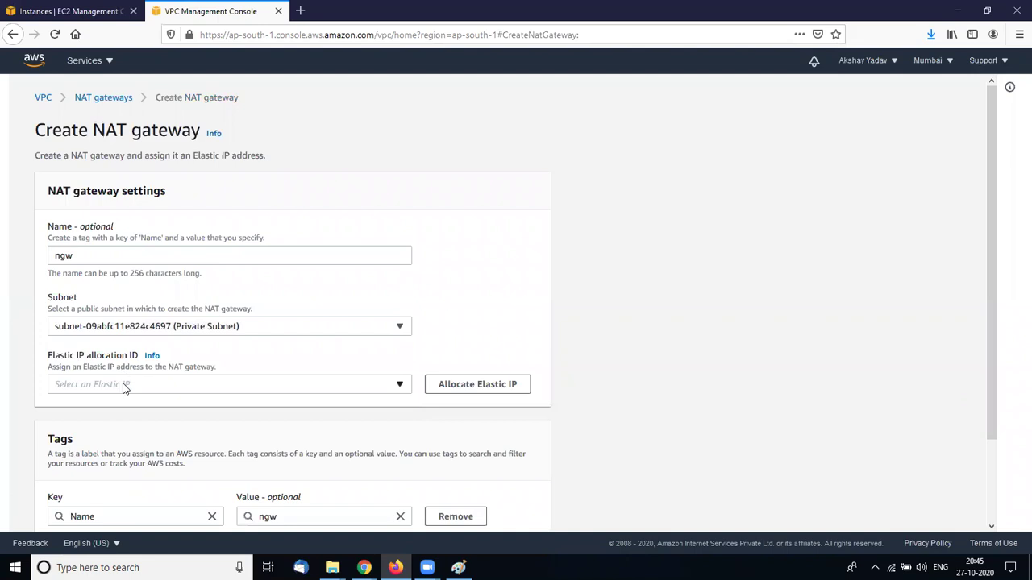
{"action": "left_click", "coordinate": [125, 388]}
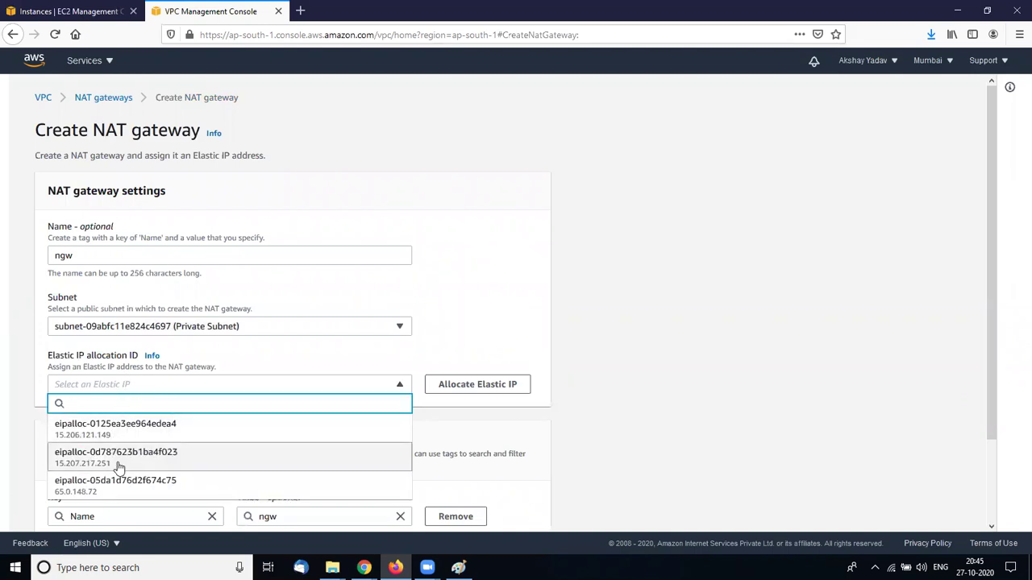
{"action": "left_click", "coordinate": [129, 431]}
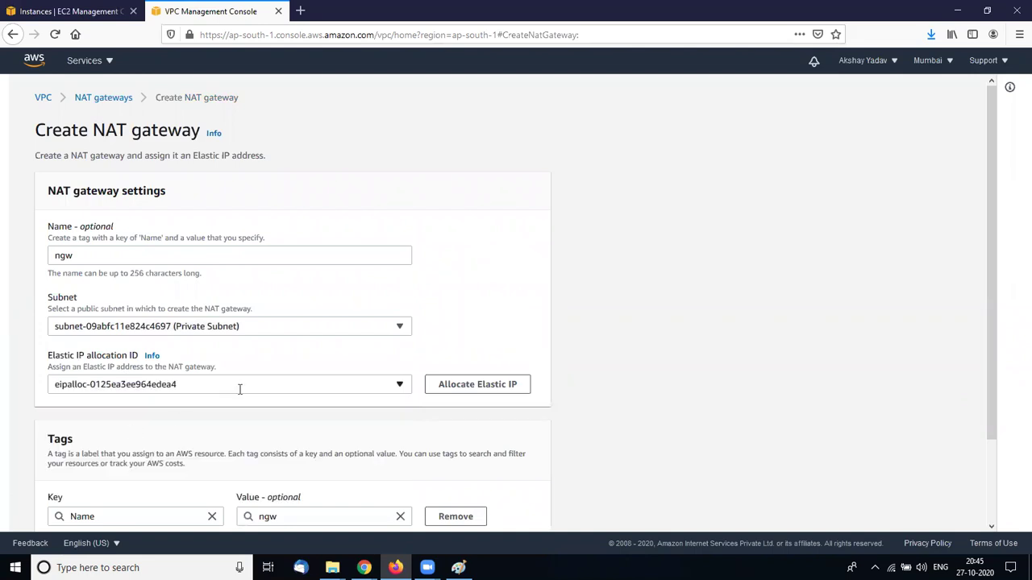
{"action": "scroll", "coordinate": [239, 389], "scroll_direction": "down", "scroll_amount": 3}
{"action": "left_click", "coordinate": [473, 517]}
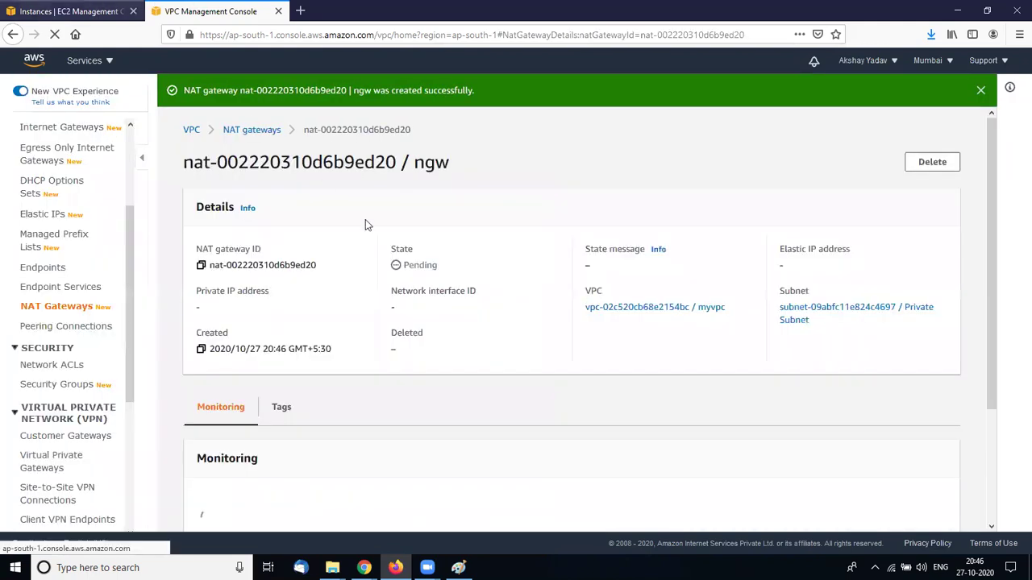
Confirm both EC2 instances stay terminated, then go to Load Balancers
{"action": "key", "text": "ctrl+shift+Tab"}
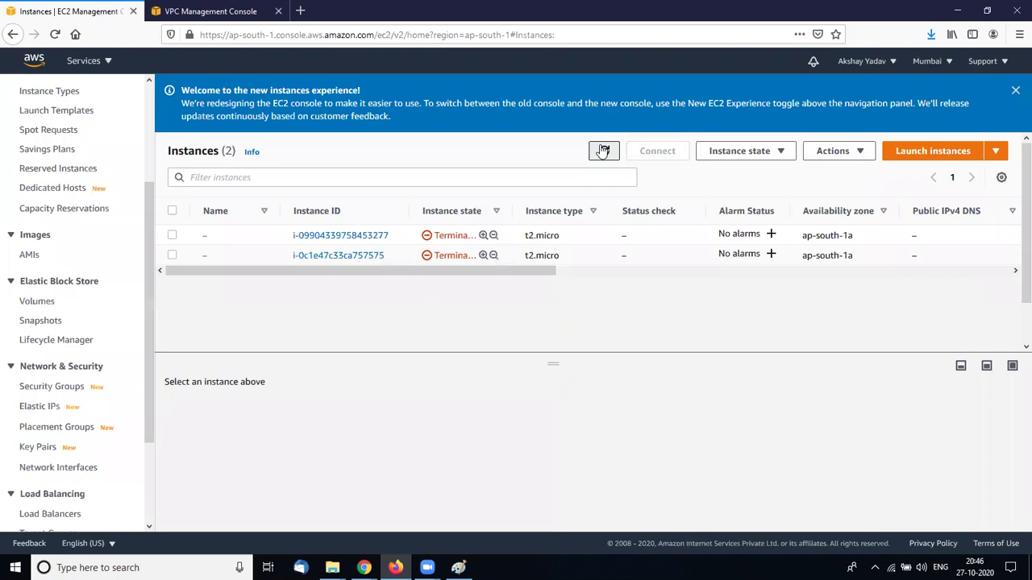
{"action": "left_click", "coordinate": [603, 152]}
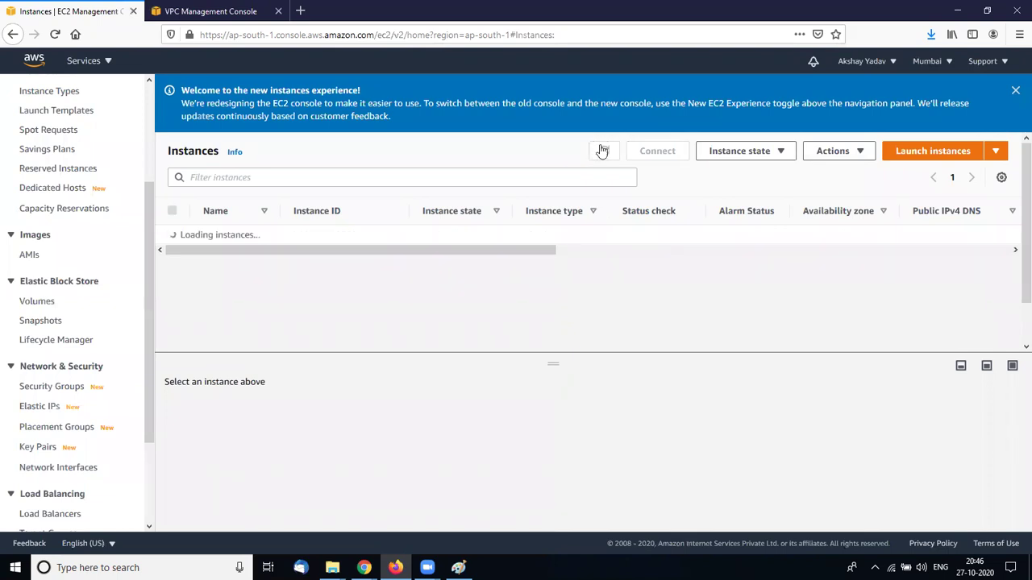
{"action": "left_click", "coordinate": [603, 152]}
{"action": "left_click", "coordinate": [603, 152]}
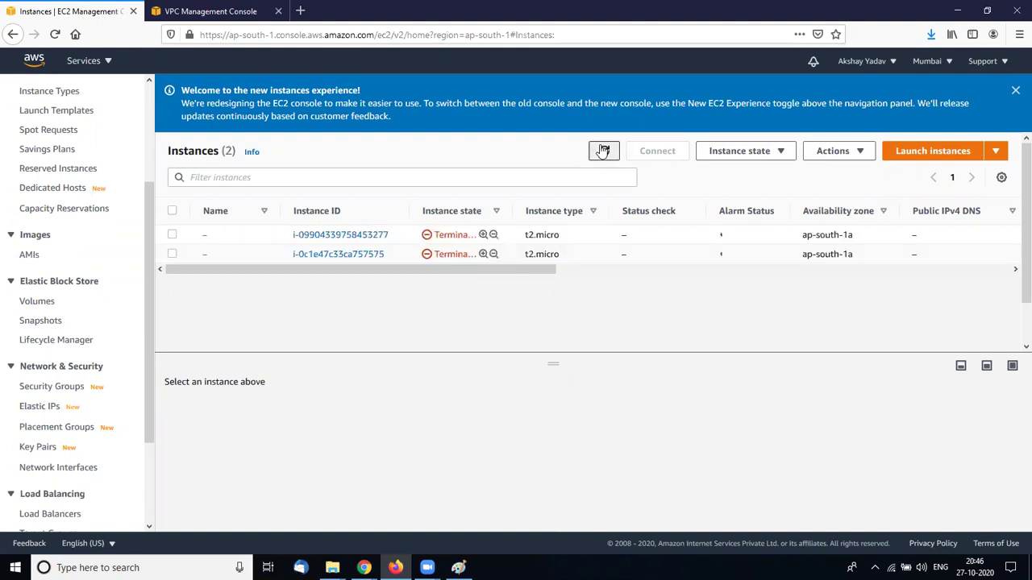
{"action": "left_click", "coordinate": [602, 152]}
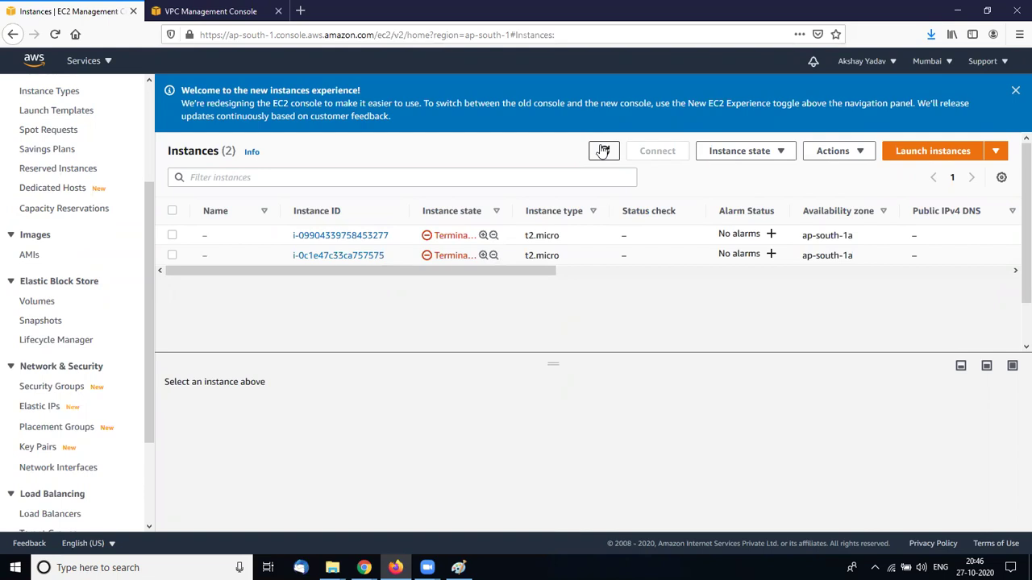
{"action": "left_click", "coordinate": [603, 152]}
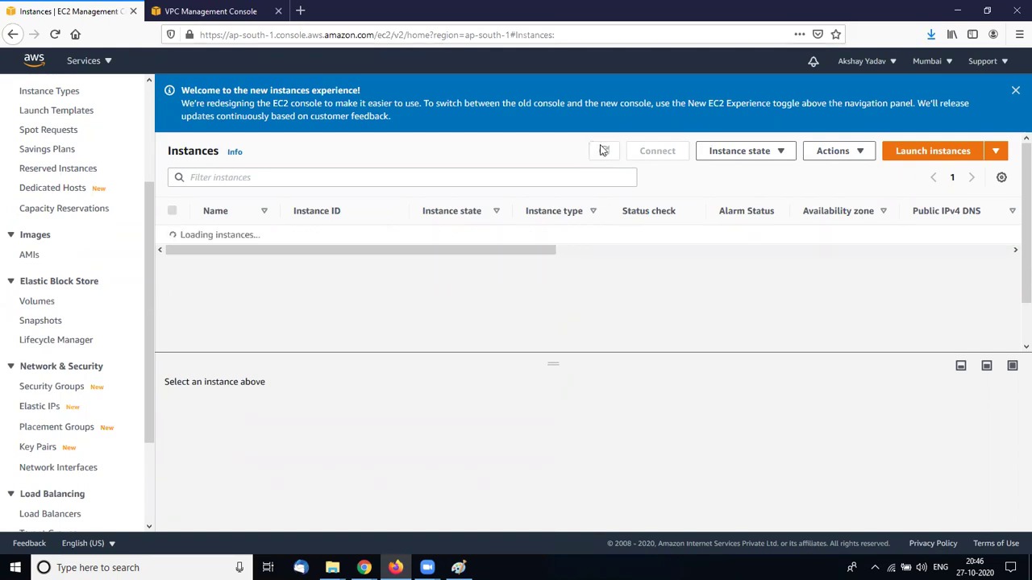
{"action": "left_click", "coordinate": [603, 151]}
{"action": "left_click", "coordinate": [602, 151]}
{"action": "left_click", "coordinate": [603, 151]}
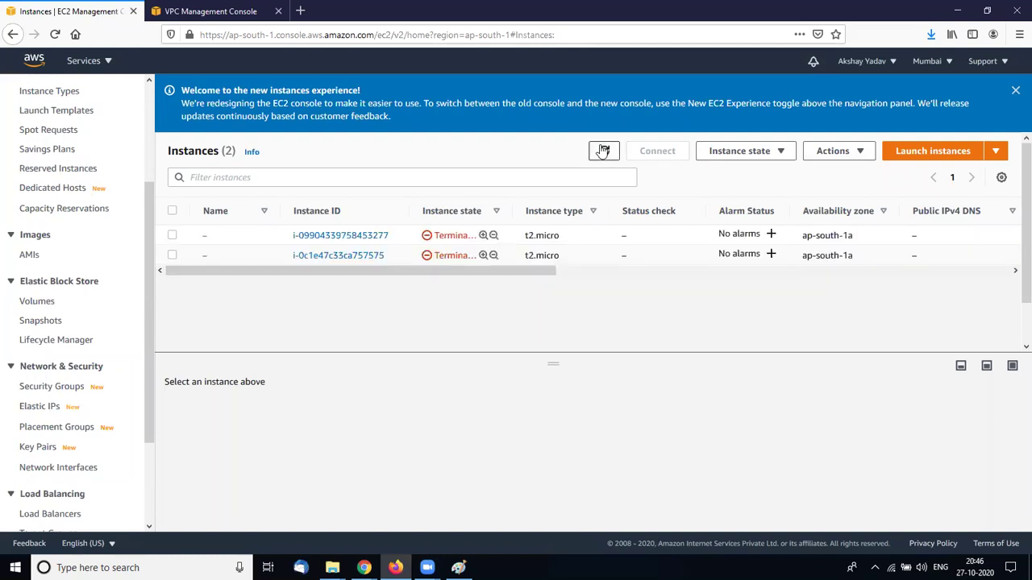
{"action": "left_click", "coordinate": [603, 151]}
{"action": "left_click", "coordinate": [603, 151]}
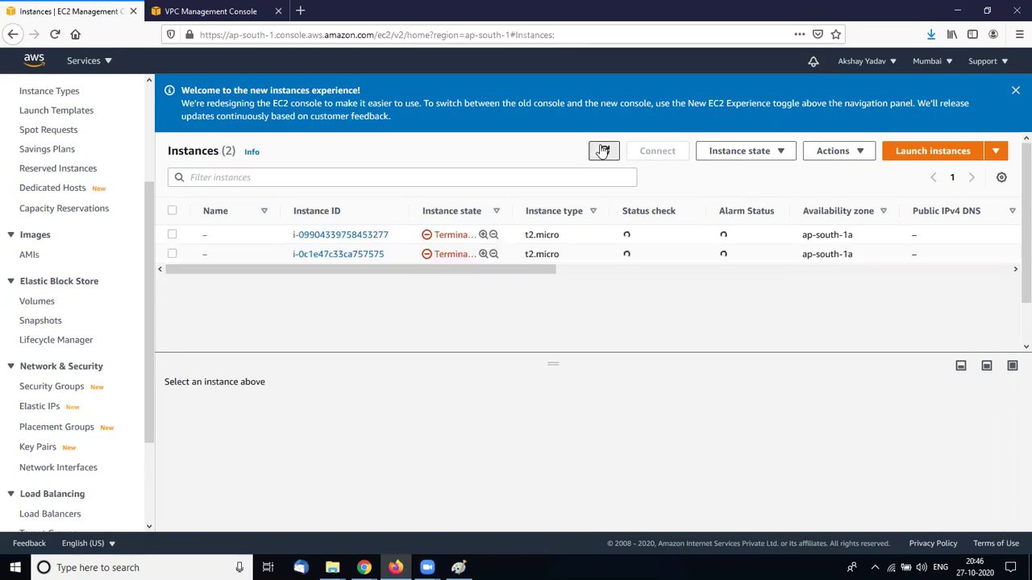
{"action": "left_click", "coordinate": [603, 151]}
{"action": "left_click", "coordinate": [603, 151]}
{"action": "left_click", "coordinate": [603, 151]}
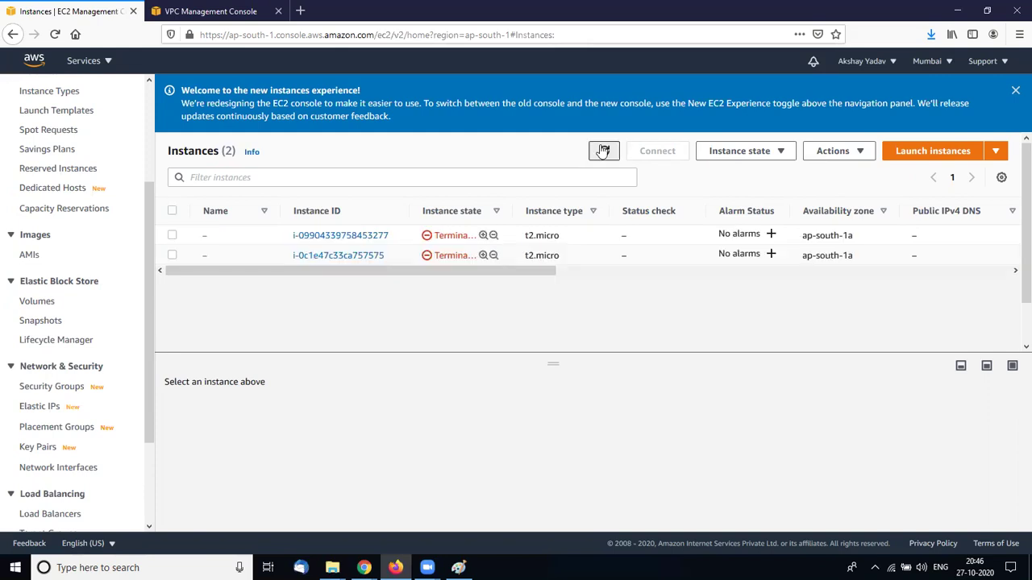
{"action": "left_click", "coordinate": [603, 151]}
{"action": "left_click", "coordinate": [603, 151]}
{"action": "left_click", "coordinate": [603, 150]}
{"action": "left_click", "coordinate": [603, 151]}
{"action": "left_click", "coordinate": [603, 151]}
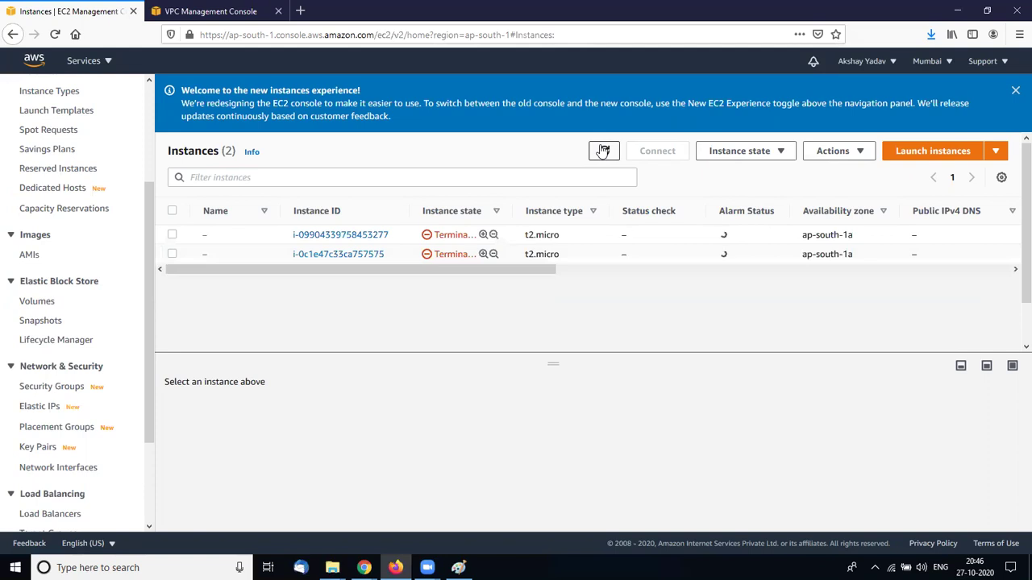
{"action": "left_click", "coordinate": [603, 151]}
{"action": "left_click", "coordinate": [603, 151]}
{"action": "left_click", "coordinate": [603, 150]}
{"action": "left_click", "coordinate": [603, 150]}
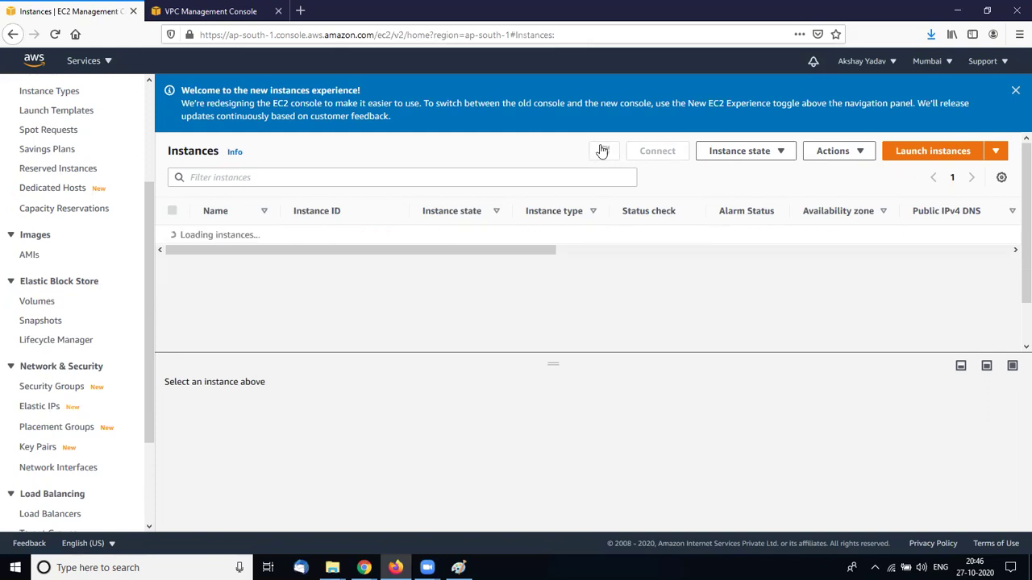
{"action": "left_click", "coordinate": [603, 151]}
{"action": "left_click", "coordinate": [603, 151]}
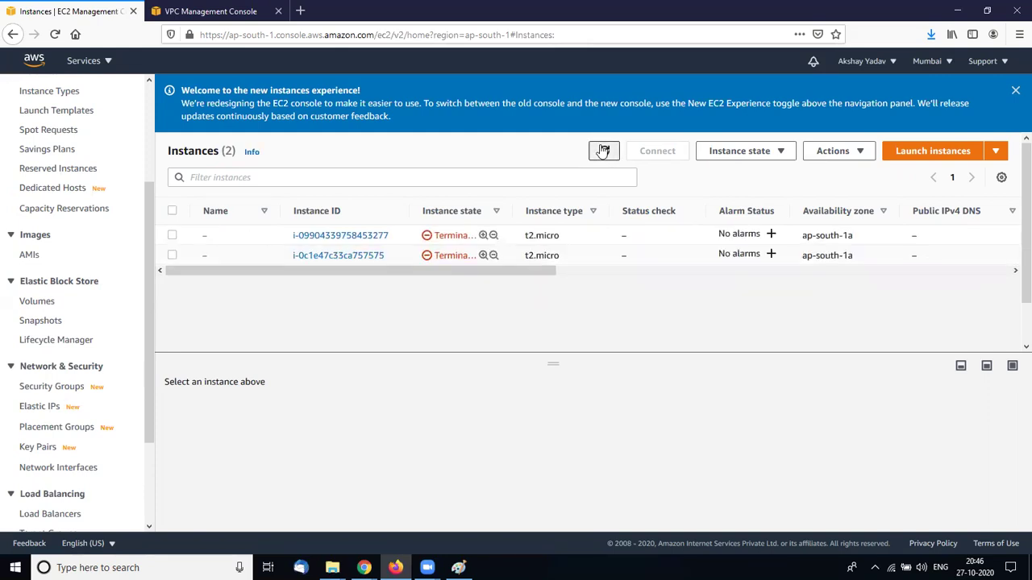
{"action": "left_click", "coordinate": [603, 151]}
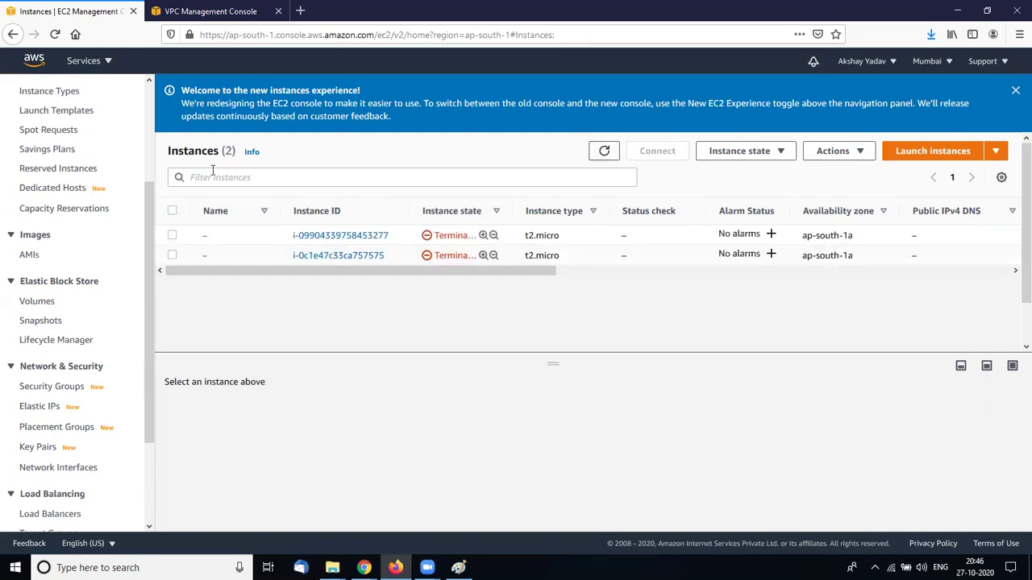
{"action": "scroll", "coordinate": [148, 247], "scroll_direction": "down", "scroll_amount": 3}
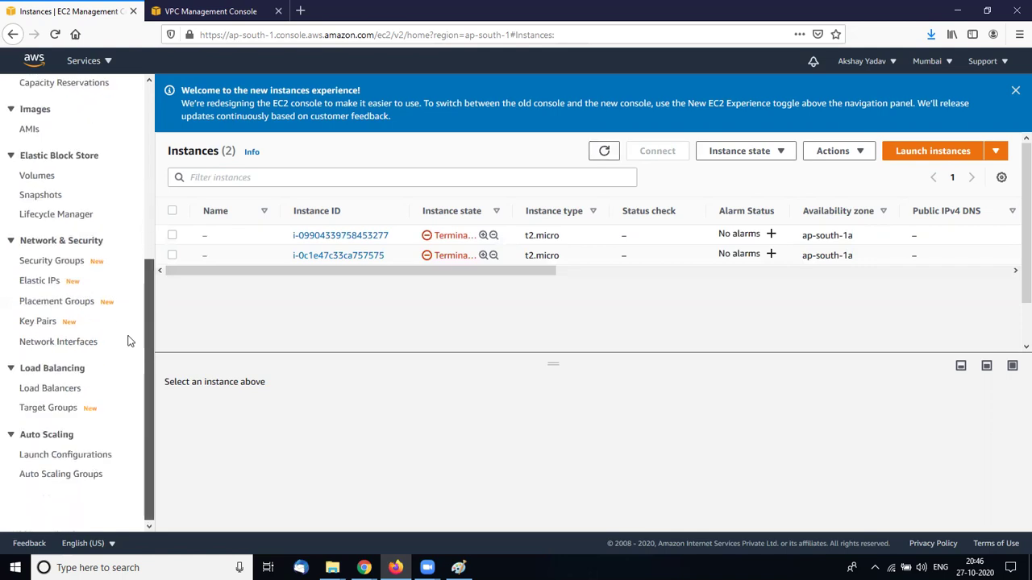
{"action": "left_click", "coordinate": [47, 391]}
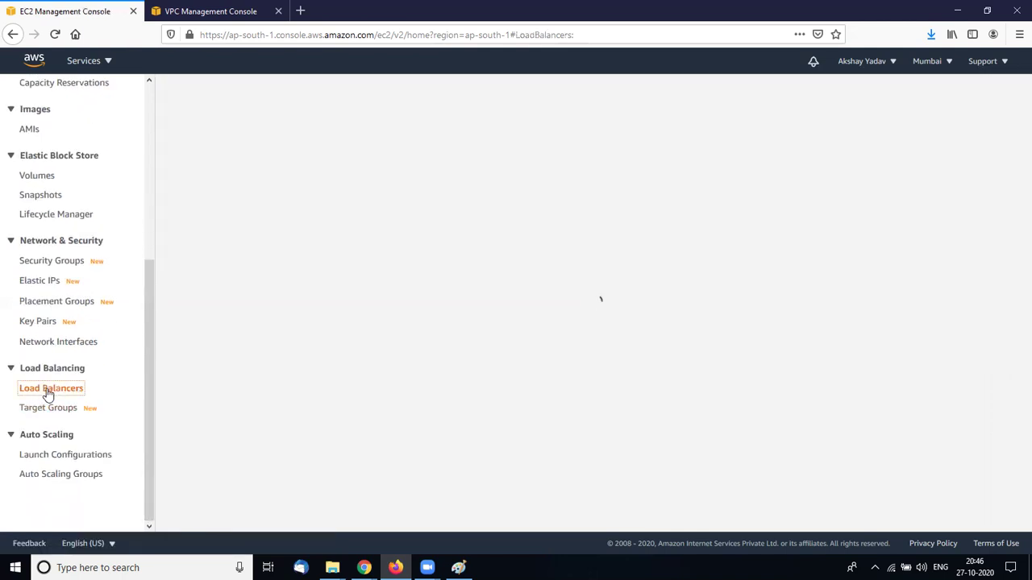